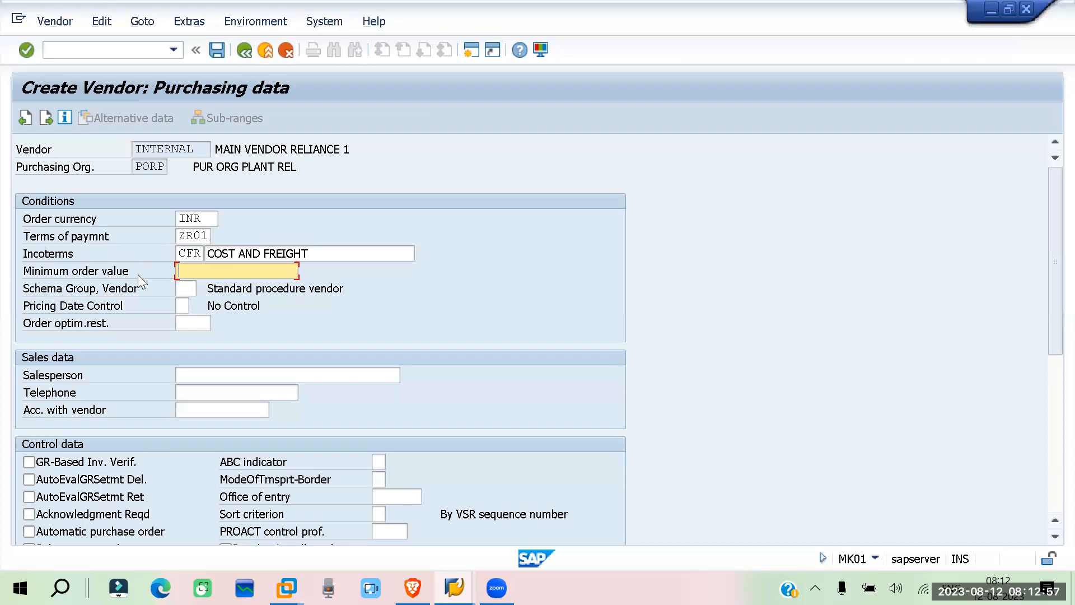
Set the vendor's minimum order value to 1000 in the purchasing conditions
type("100")
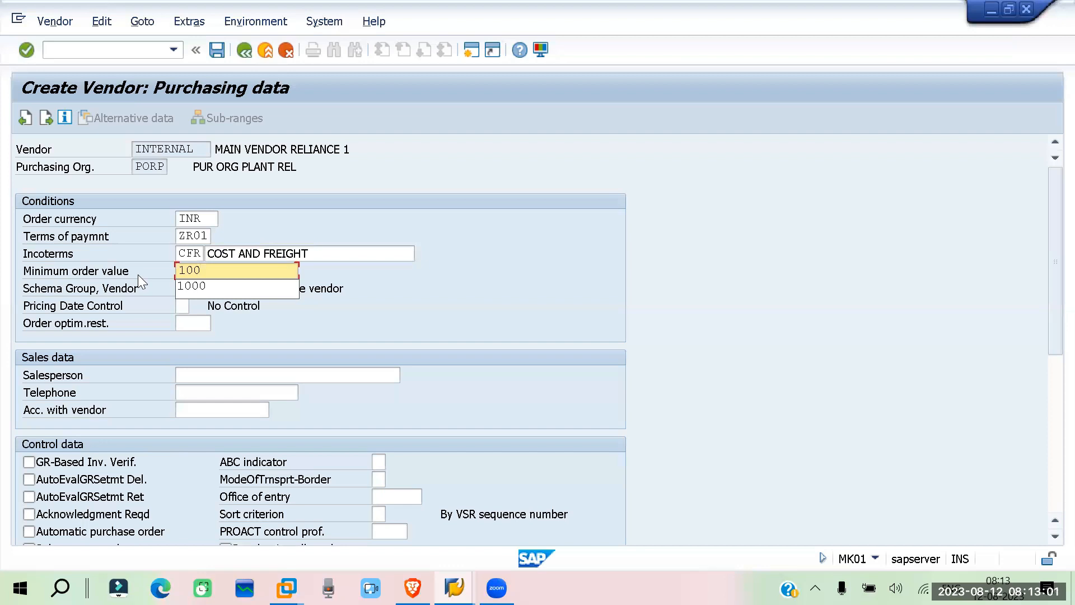
type("0")
left_click(370, 321)
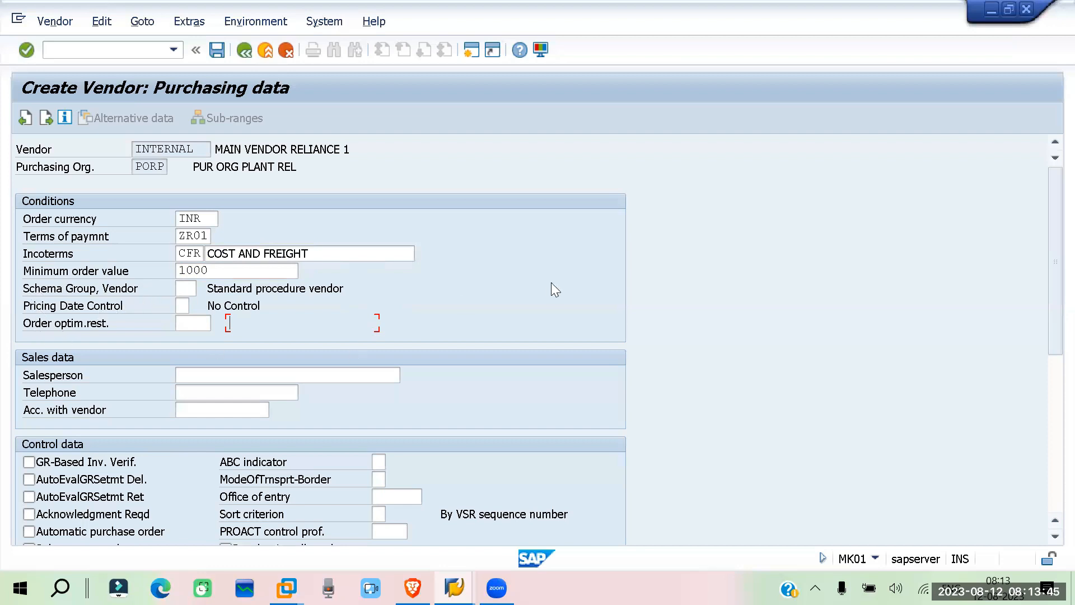
In the control data, enable GR-Based Inv. Verif., Srv.-Based Inv. Ver., AutoEvalGRSetmt Del., AutoEvalGRSetmt Ret and Acknowledgment Reqd
scroll(549, 285, "down", 2)
scroll(164, 330, "down", 3)
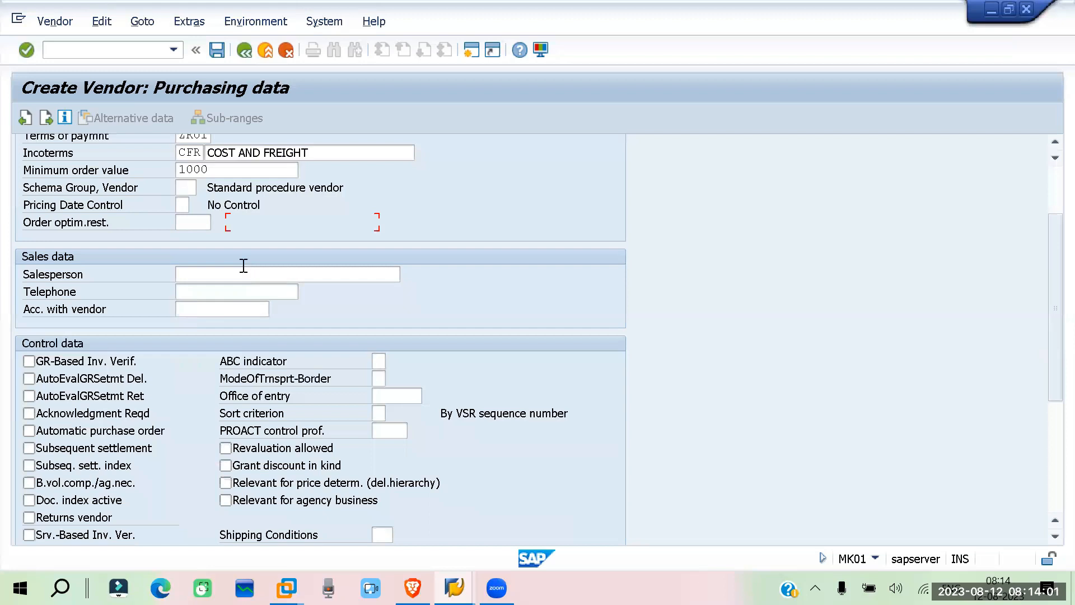
scroll(227, 222, "down", 1)
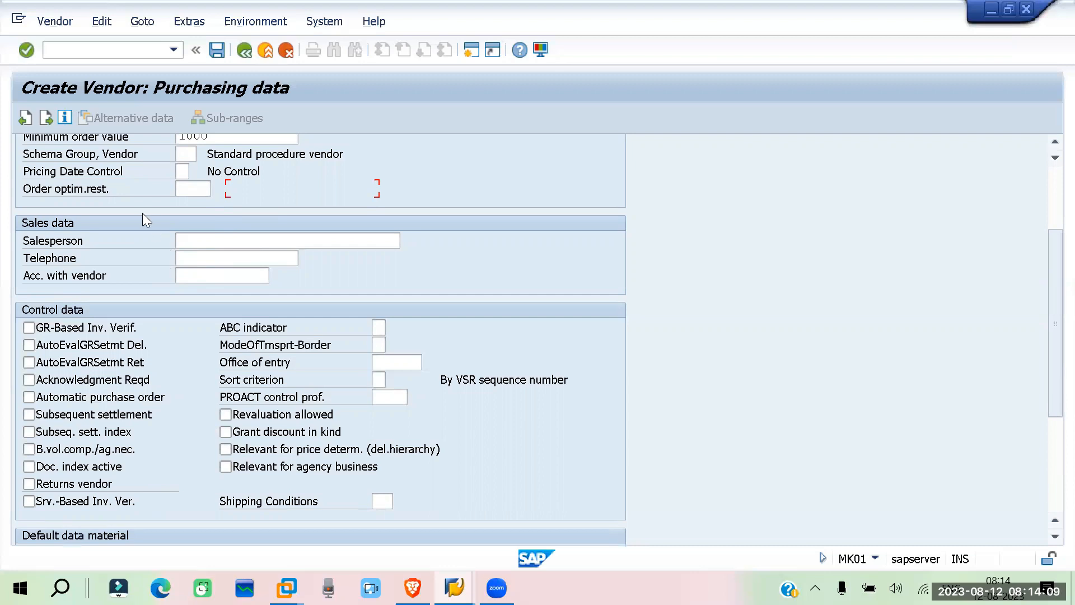
scroll(142, 213, "down", 3)
scroll(142, 213, "down", 2)
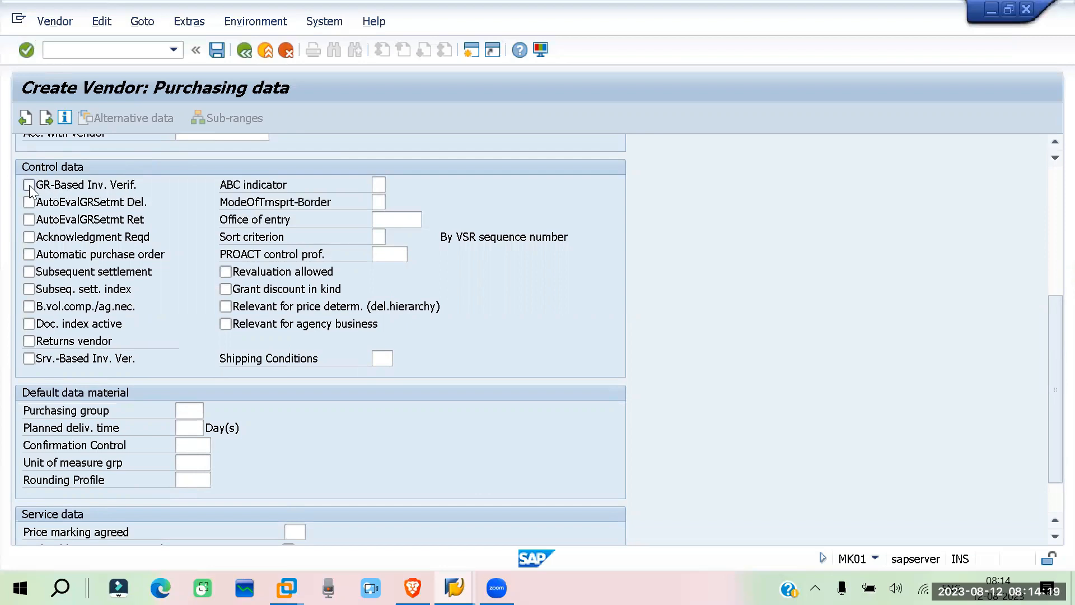
left_click(120, 185)
left_click(27, 358)
left_click(29, 202)
left_click(29, 220)
left_click(27, 238)
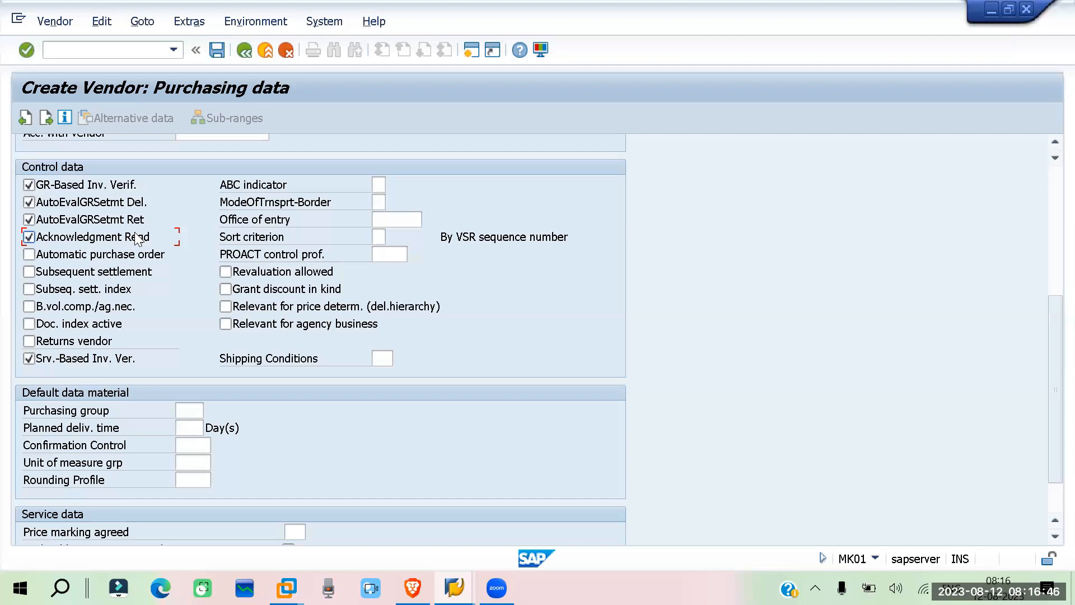
Enable Automatic purchase order, Subsequent settlement, Subseq. sett. index, B.vol.comp./ag.nec. and Returns vendor in the control data
left_click(28, 256)
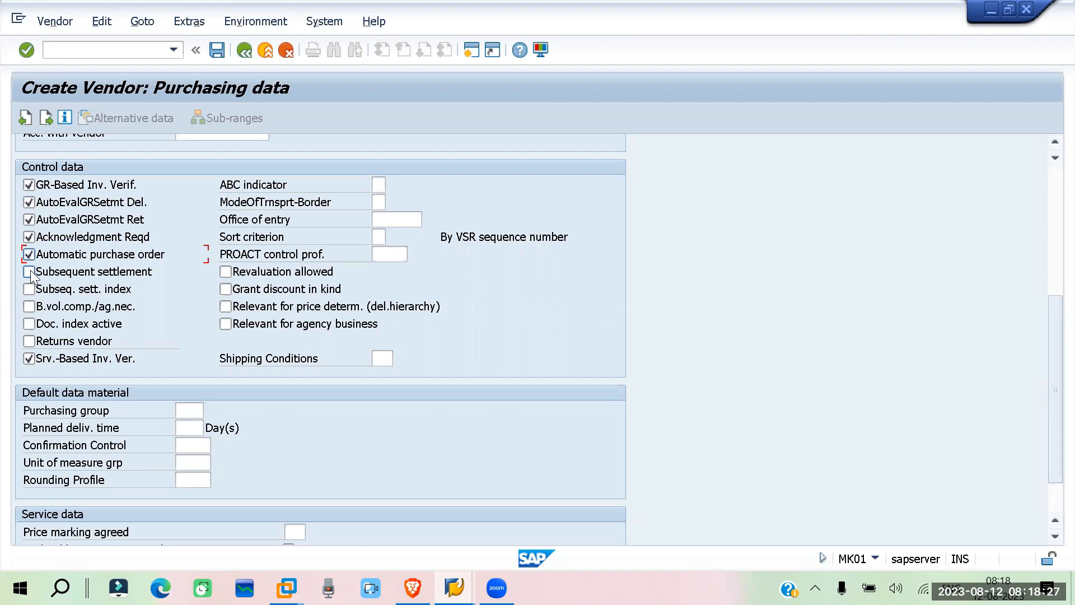
left_click(28, 272)
left_click(29, 289)
left_click(29, 307)
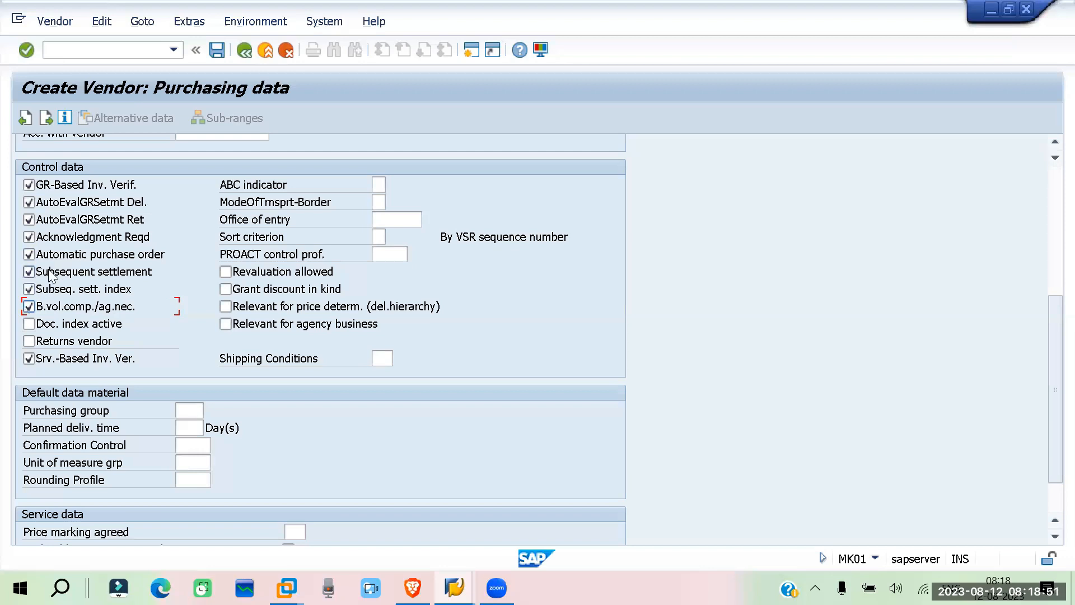
left_click(29, 343)
Look through the possible values for ModeOfTrnsprt-Border and close the list without choosing one
left_click(379, 184)
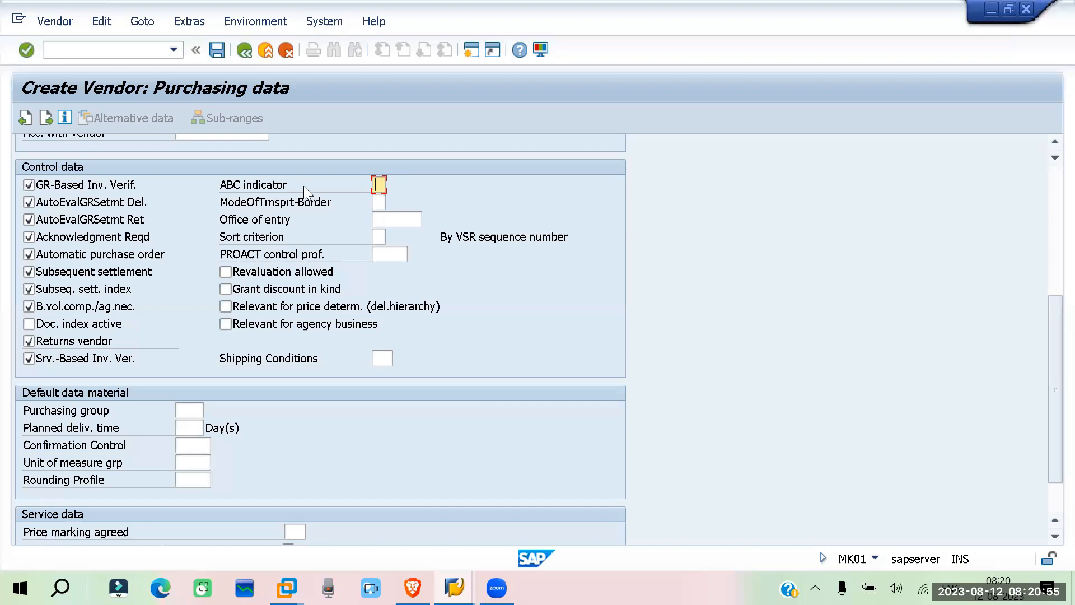
left_click(381, 201)
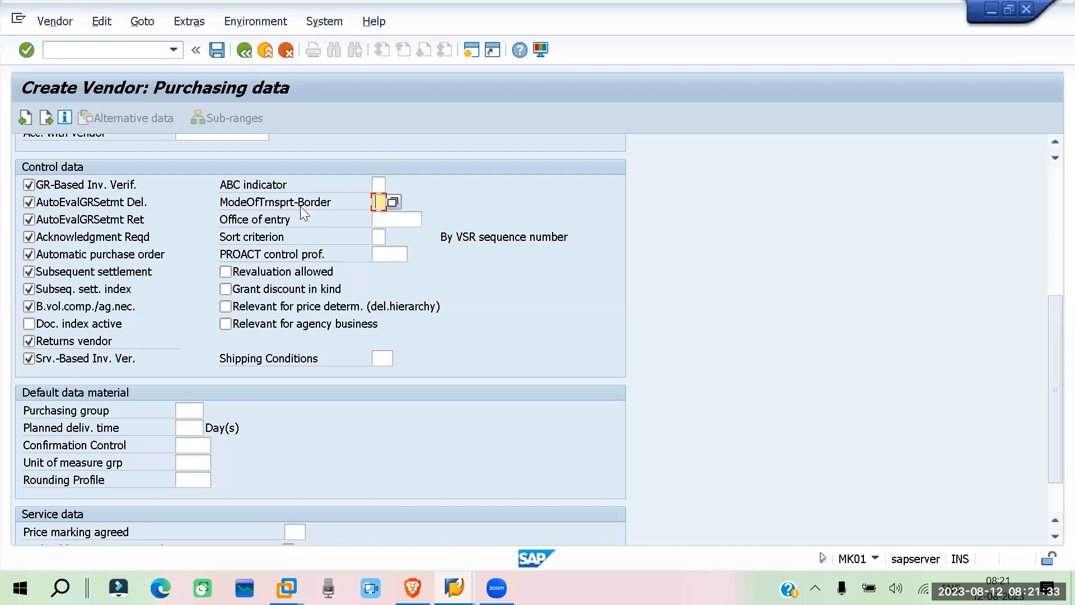
left_click(394, 203)
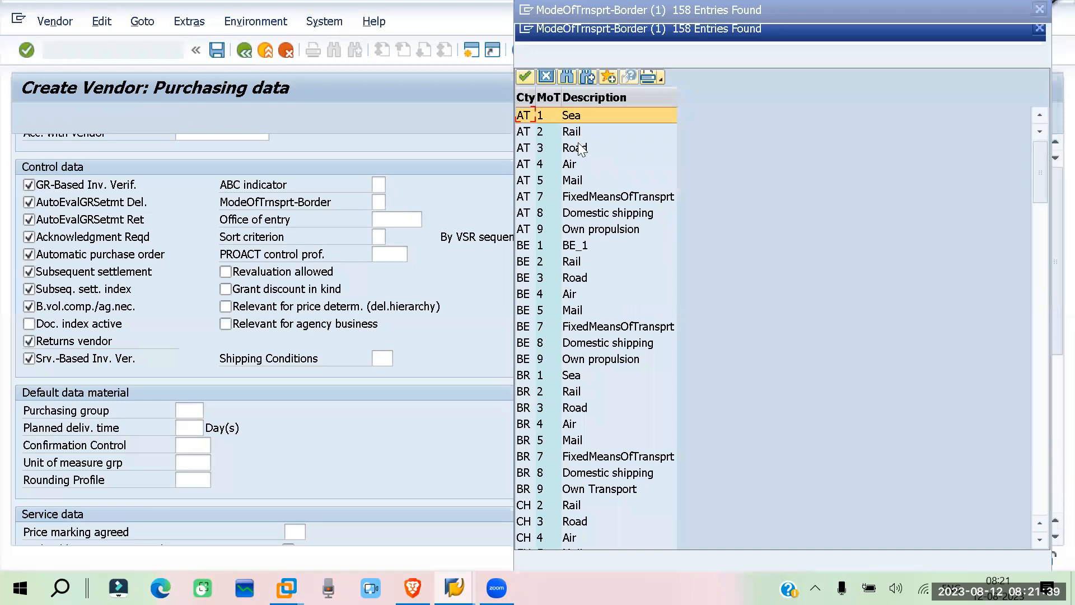
scroll(569, 264, "down", 8)
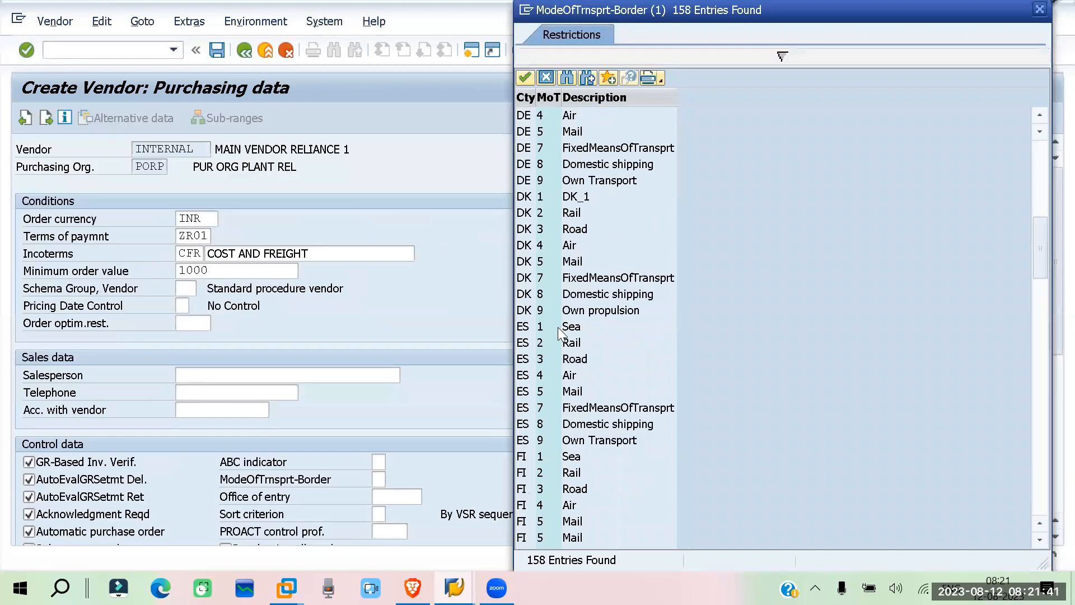
scroll(558, 327, "down", 10)
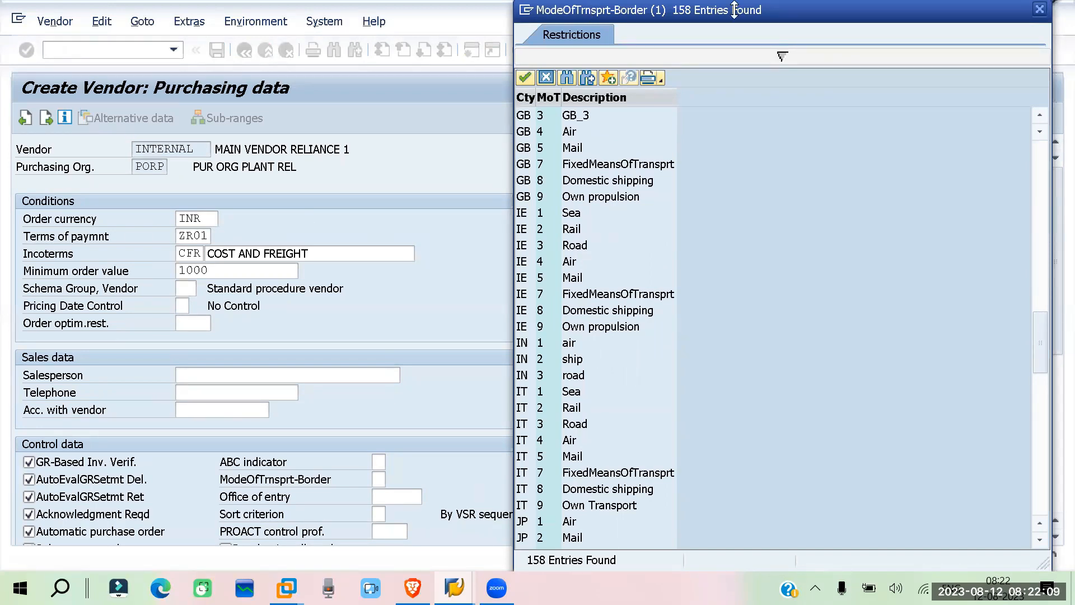
left_click(1041, 10)
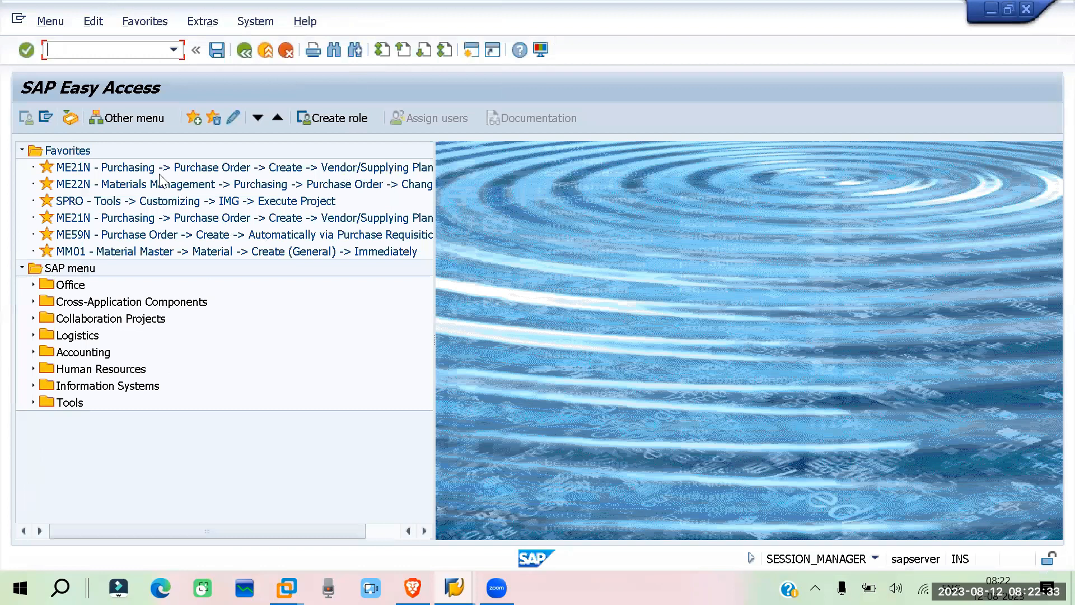
Switch to the Display IMG session and open Define Modes Of Transport under Foreign Trade/Customs, Transportation Data
key("alt+Tab")
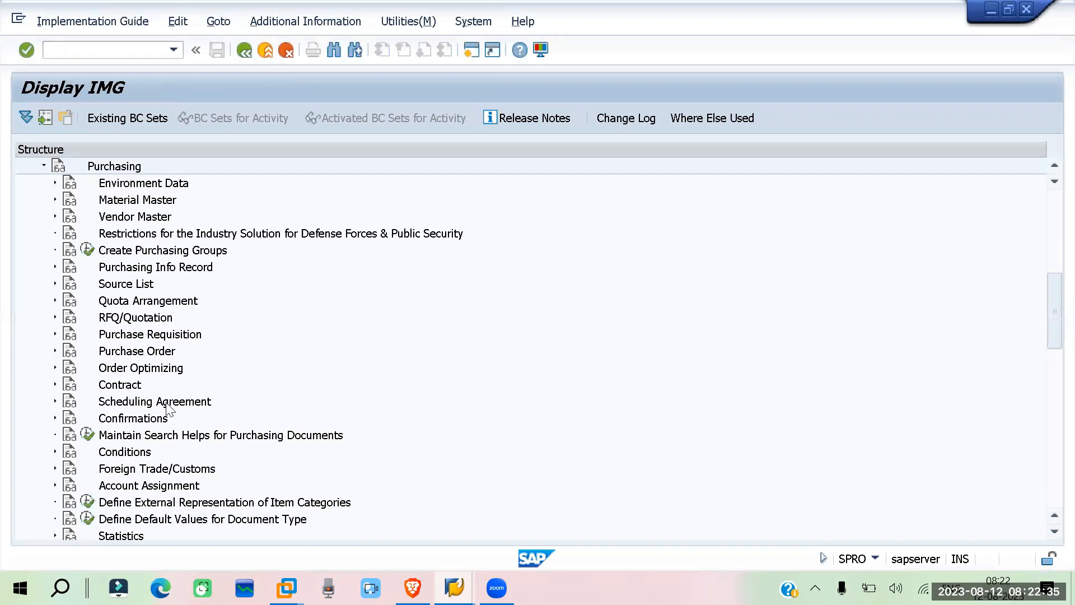
double_click(118, 470)
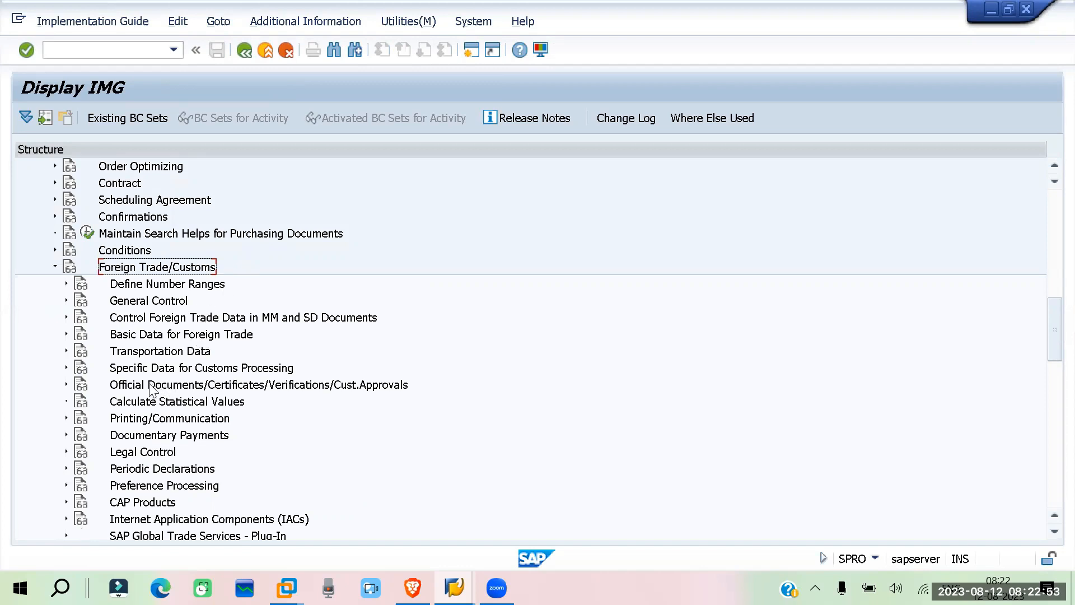
left_click(67, 351)
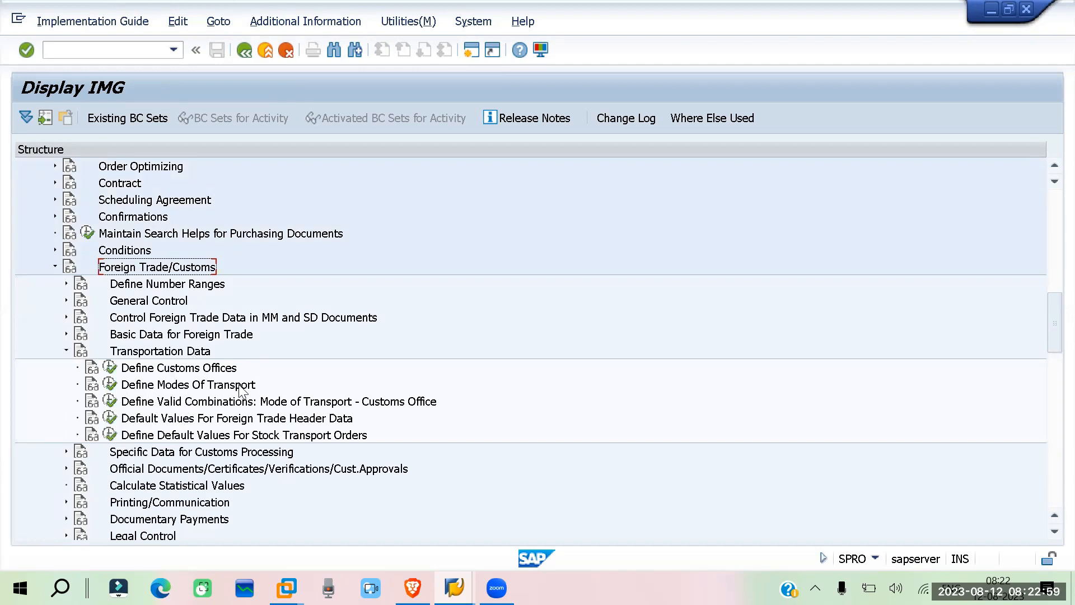
left_click(109, 385)
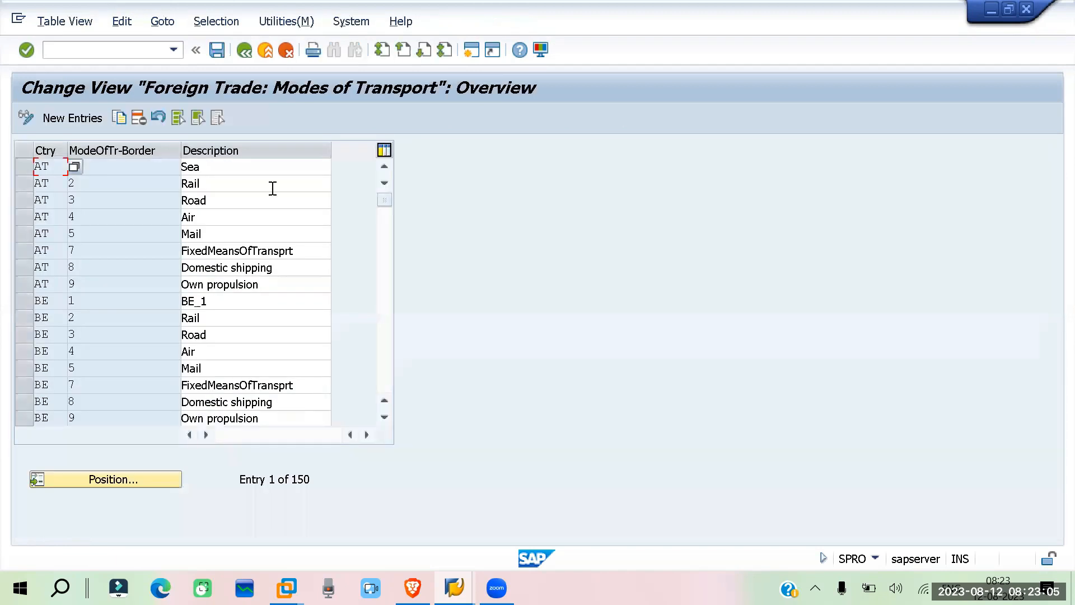
Position the modes of transport table at country IN to review its existing entries
left_click(129, 480)
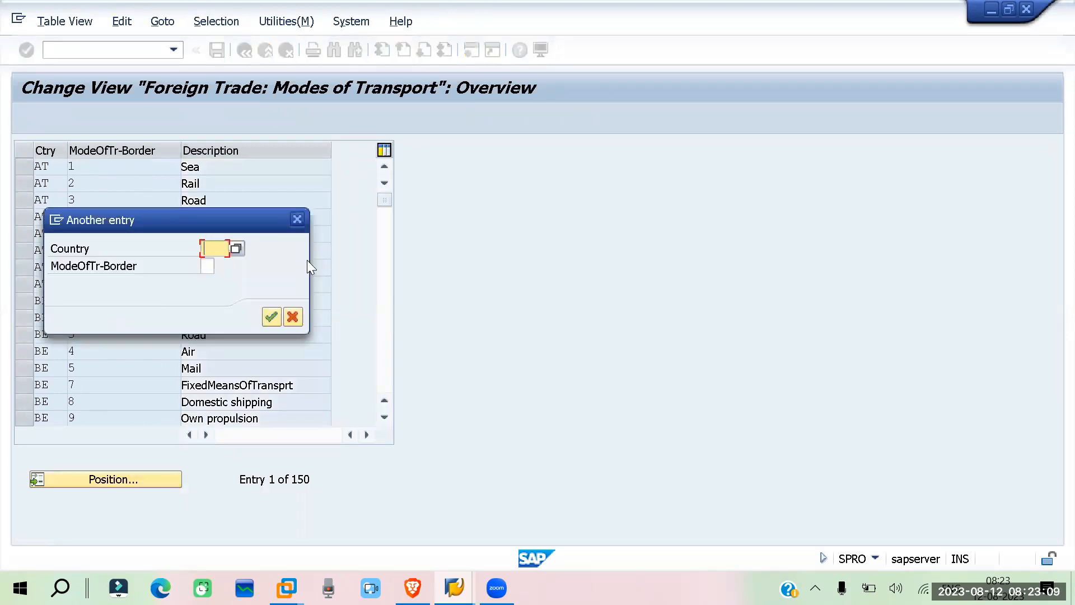
type("in")
key("Return")
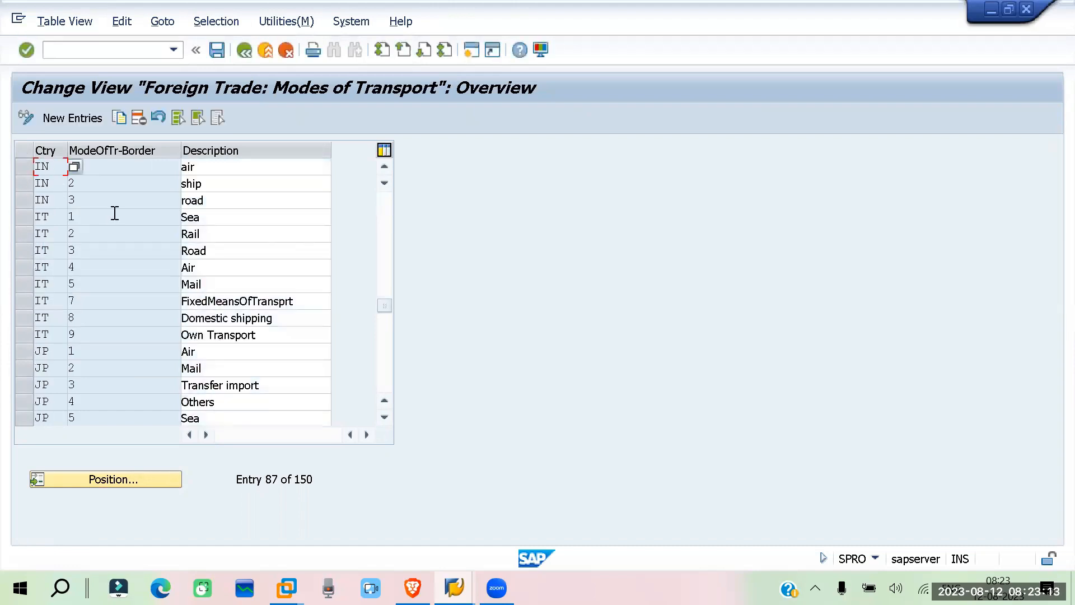
left_click(106, 196)
Add and save a new mode of transport for country IN with number 4 and description rail
left_click(65, 121)
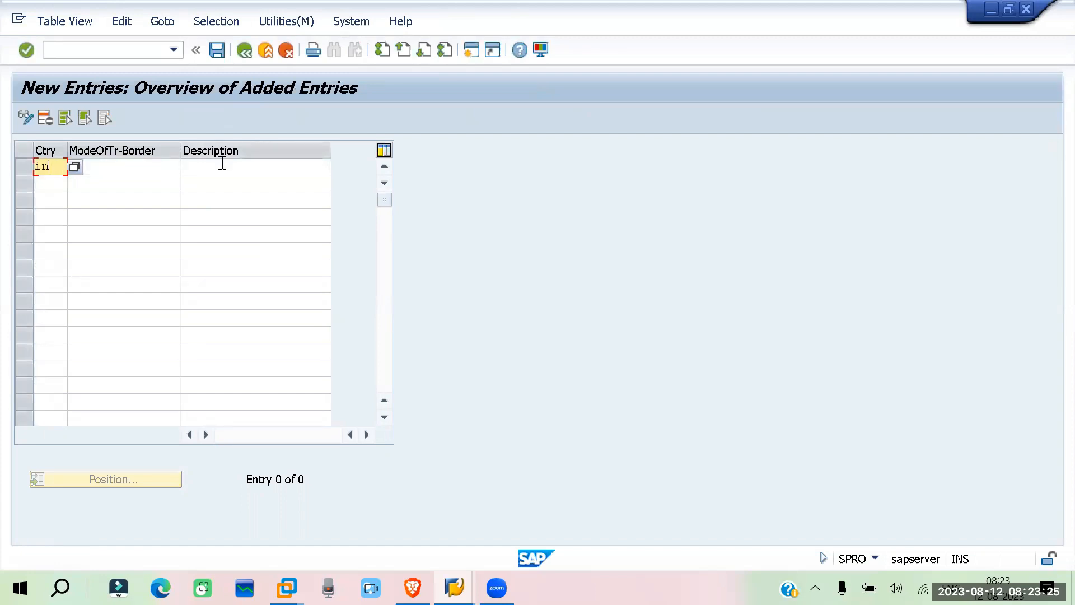
left_click(163, 165)
type("4")
left_click(215, 171)
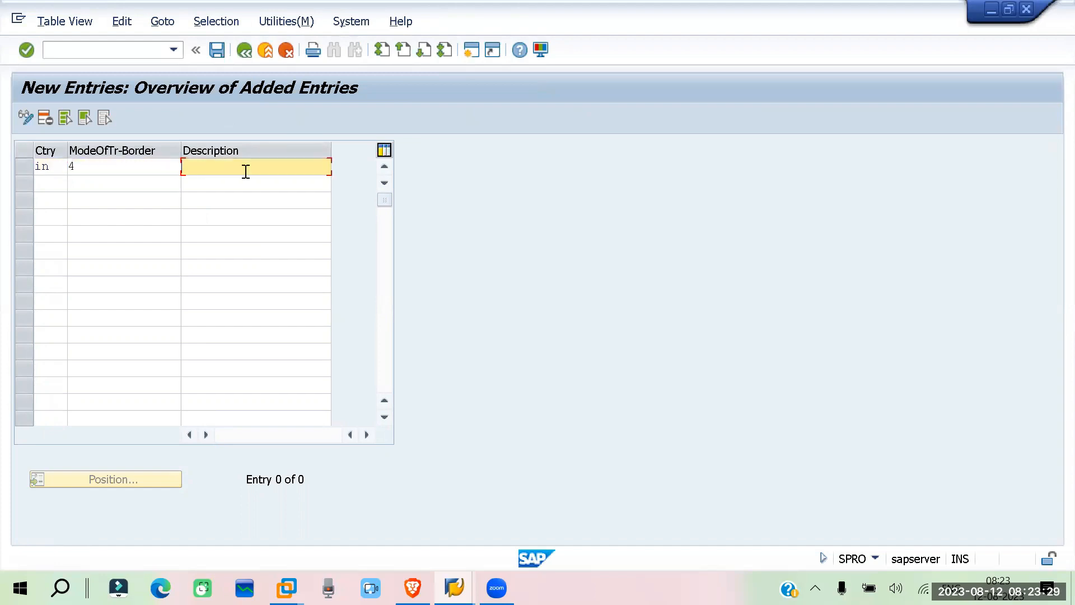
type("rail")
key("Return")
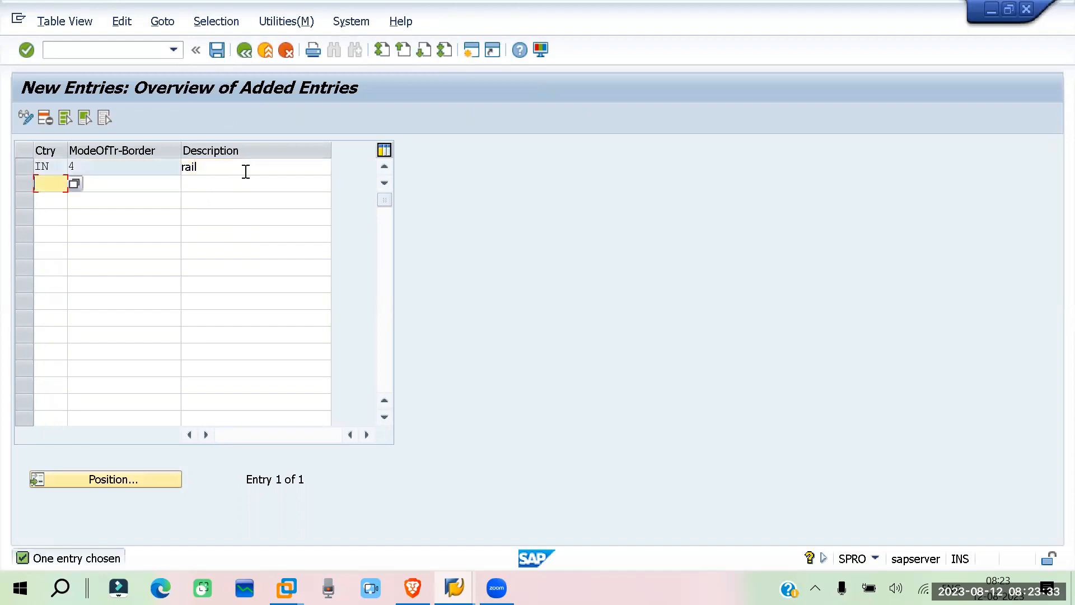
key("ctrl+s")
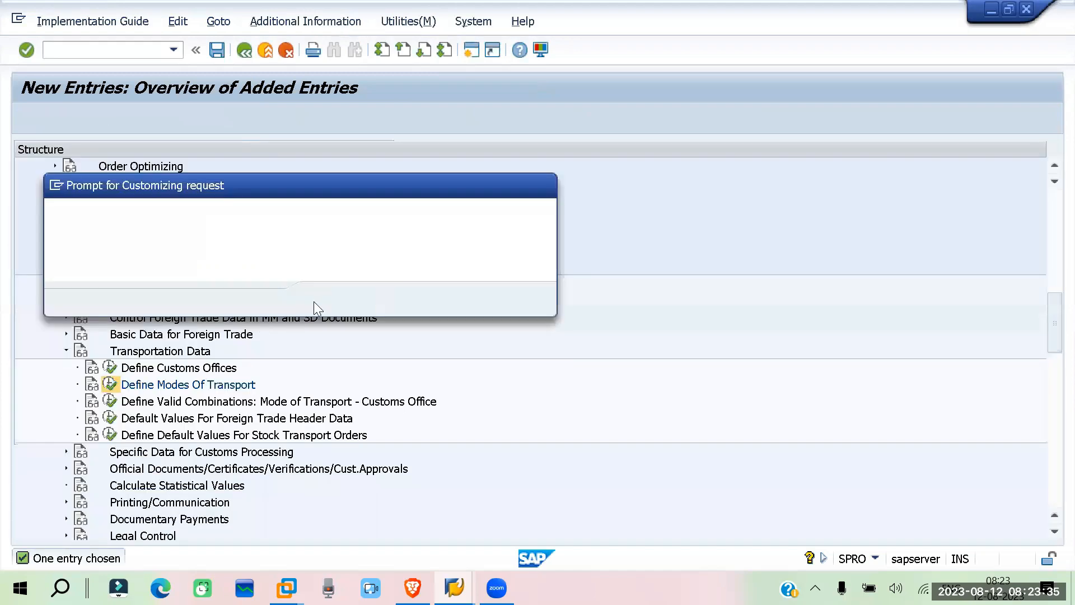
key("Return")
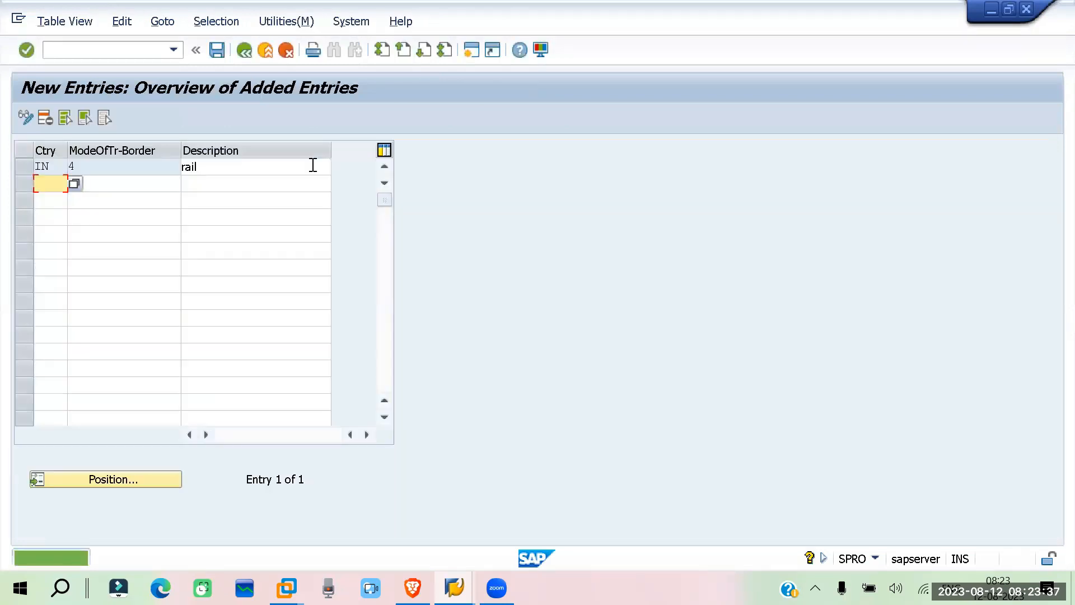
left_click_drag(218, 166, 60, 167)
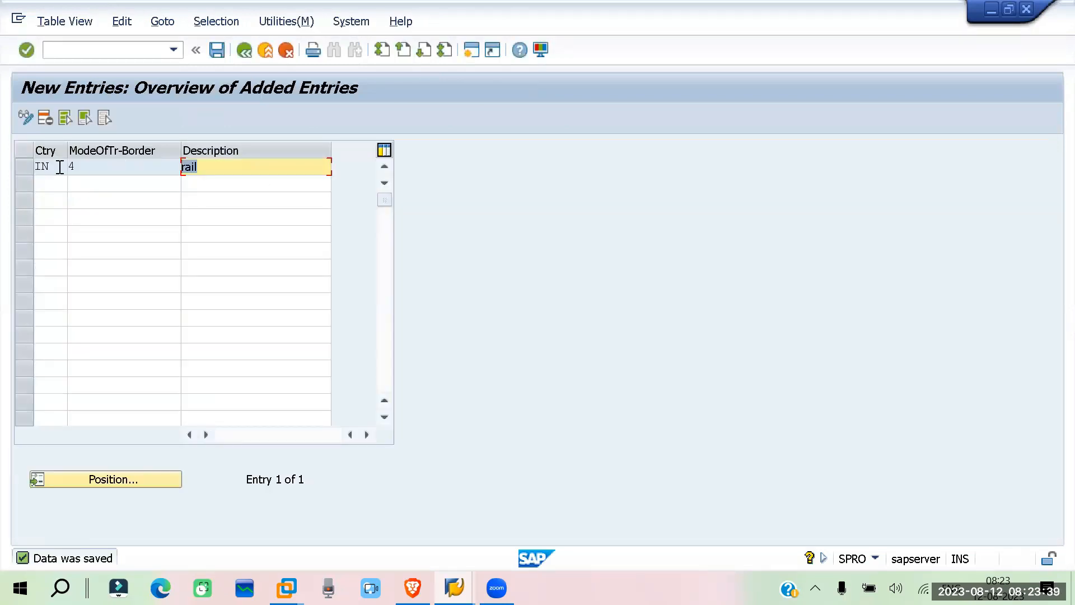
Return to the Create Vendor session and set ModeOfTrnsprt-Border to the IN entry 4, rail, from its value list
left_click(454, 588)
left_click(405, 535)
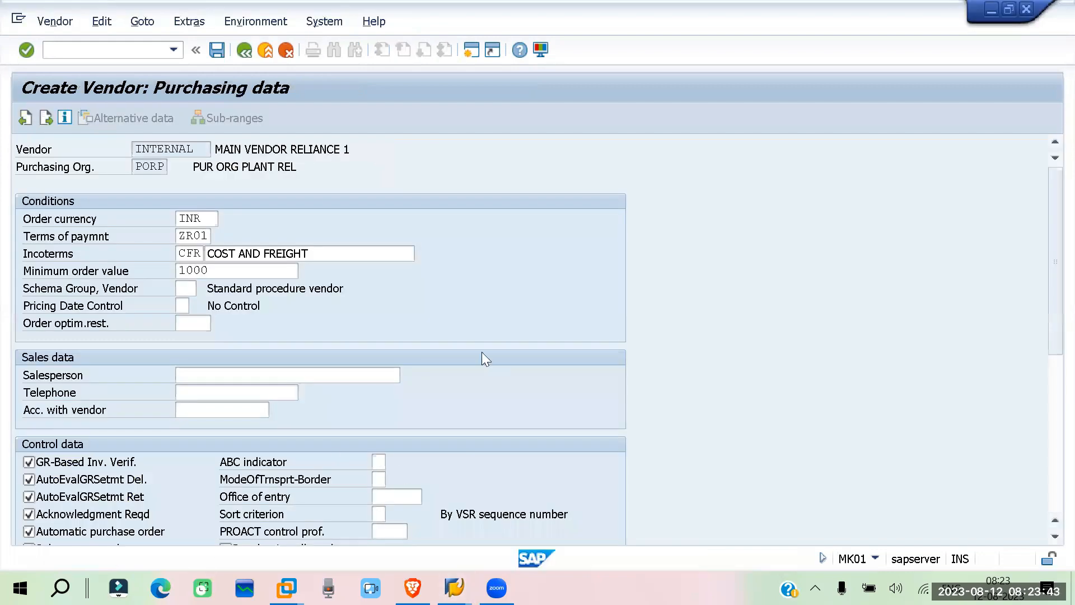
scroll(483, 353, "down", 4)
left_click(378, 403)
left_click(386, 403)
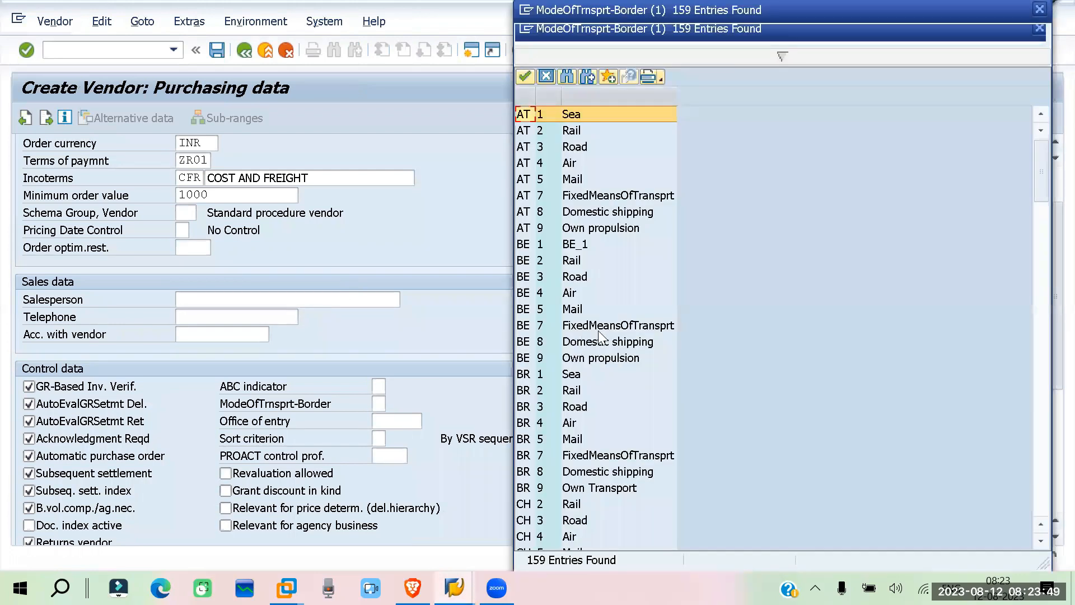
scroll(616, 335, "down", 20)
left_click(560, 341)
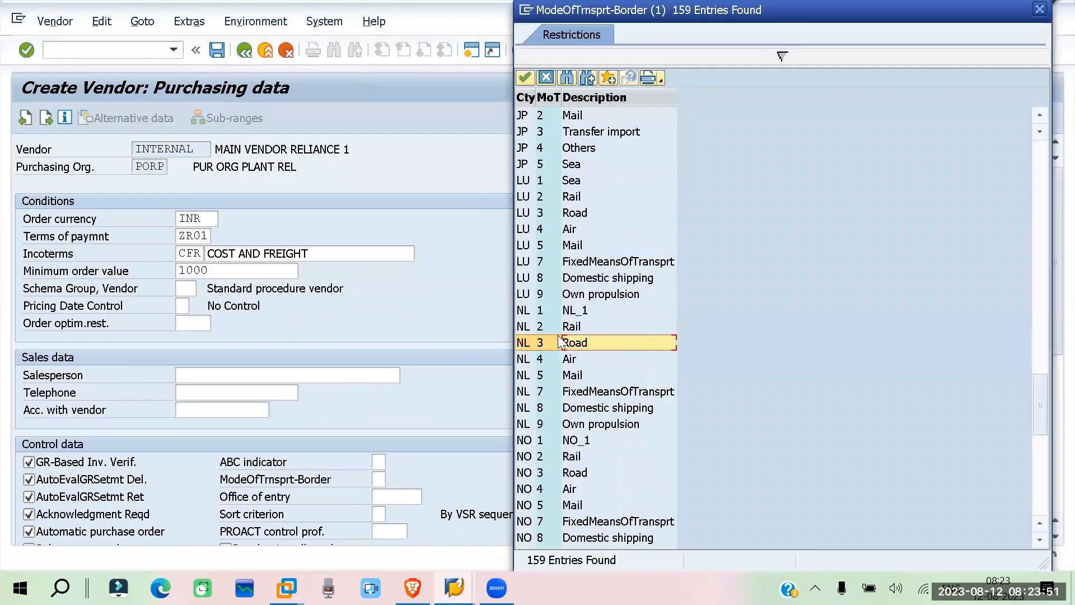
scroll(560, 342, "up", 6)
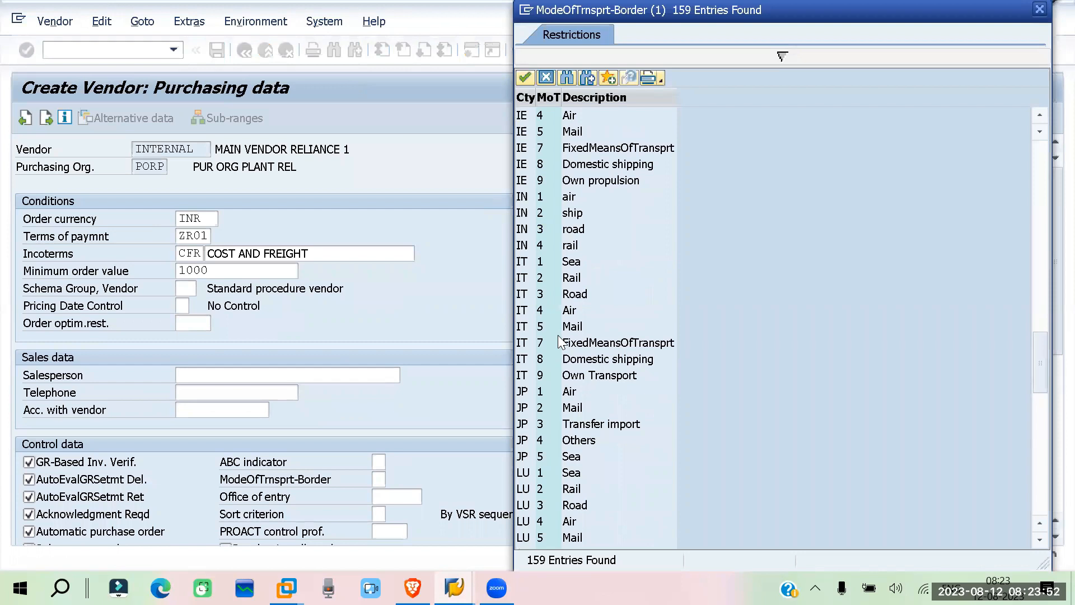
double_click(548, 245)
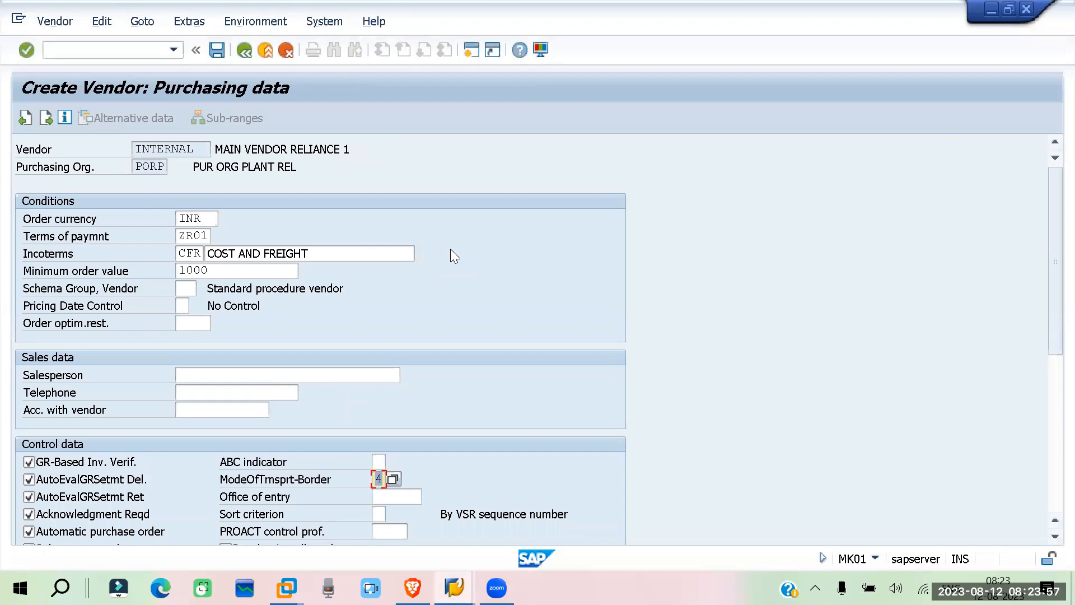
Switch from the vendor's Office of entry field to the Display IMG session and open Define Customs Offices under Transportation Data
left_click(397, 436)
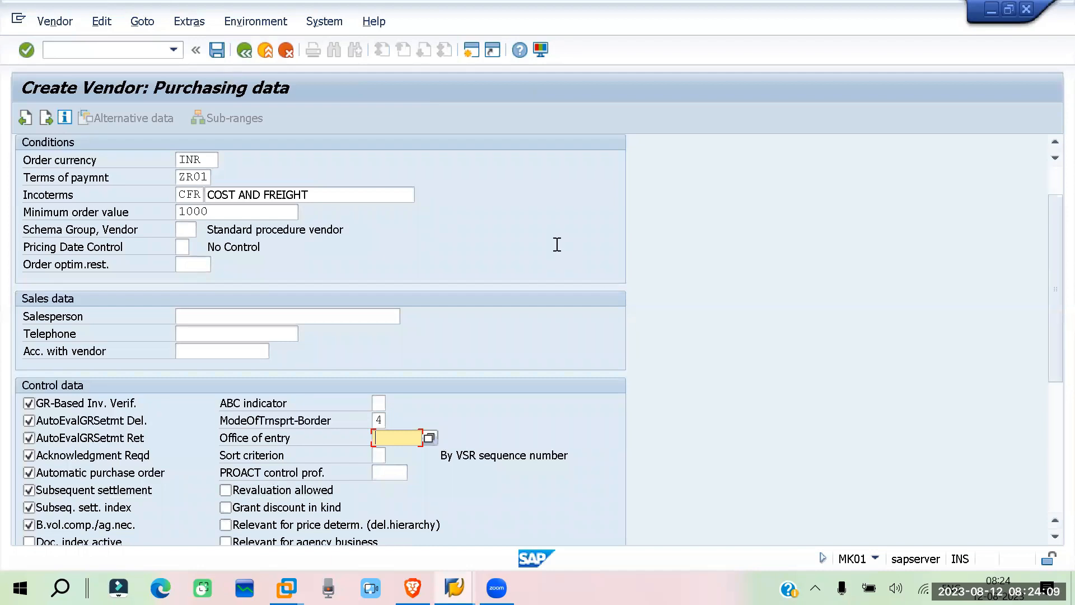
key("alt+Tab")
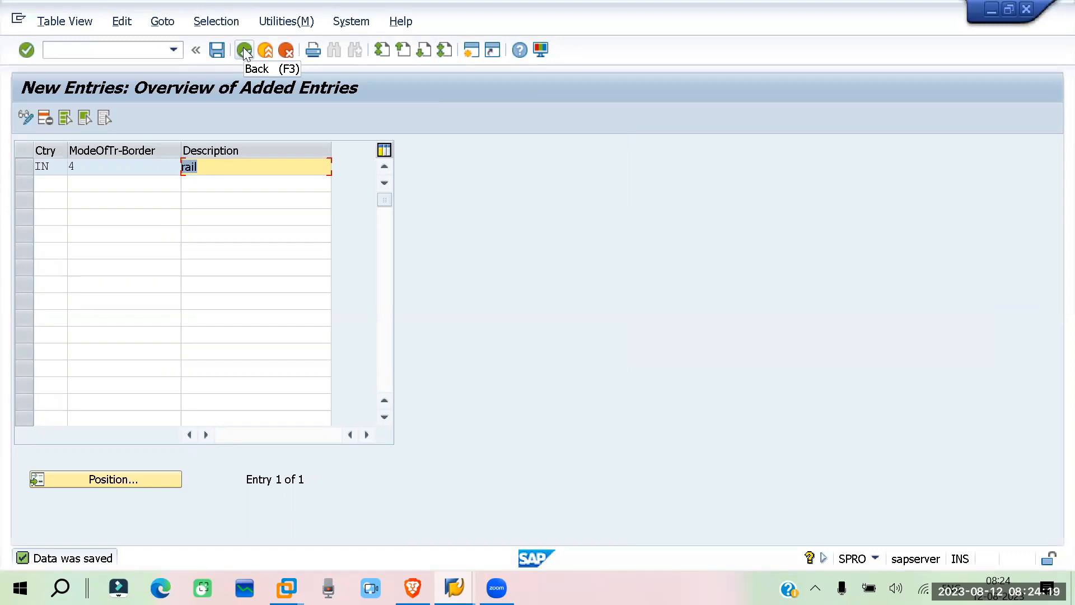
left_click(243, 47)
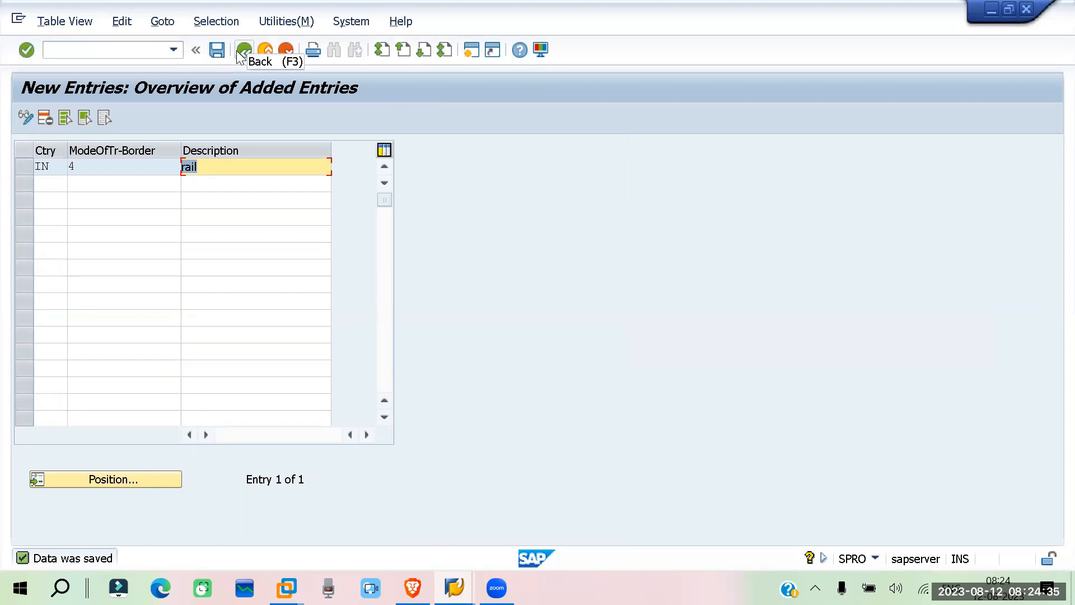
left_click(237, 52)
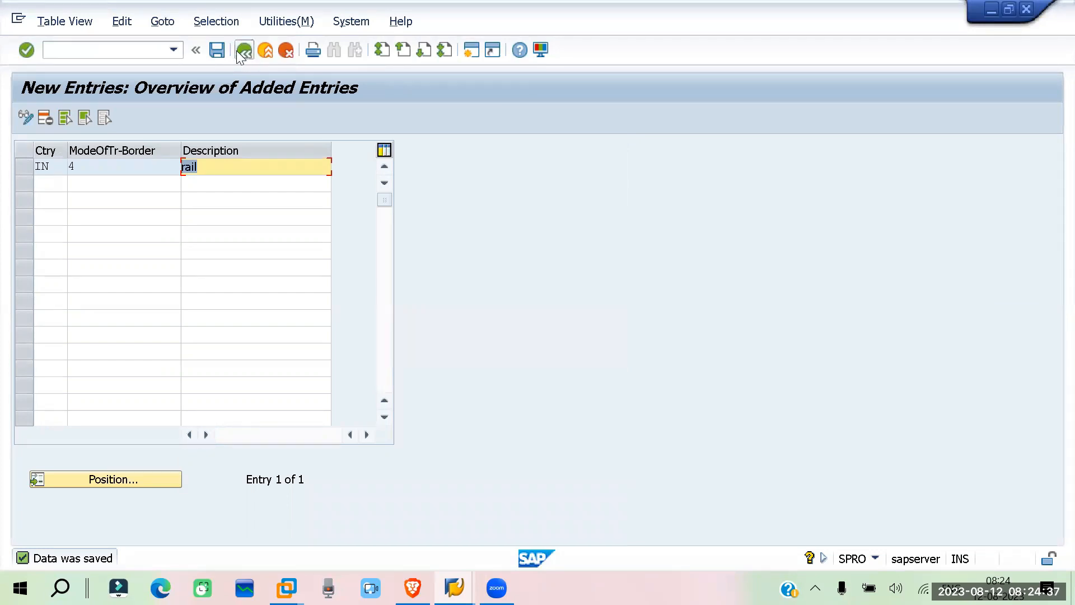
left_click(238, 50)
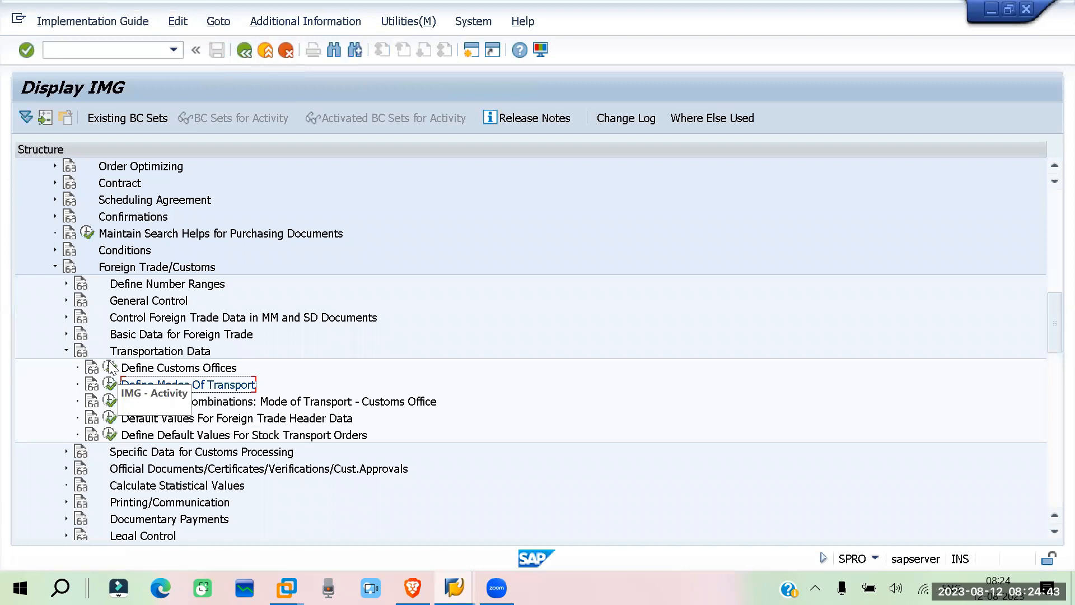
left_click(110, 368)
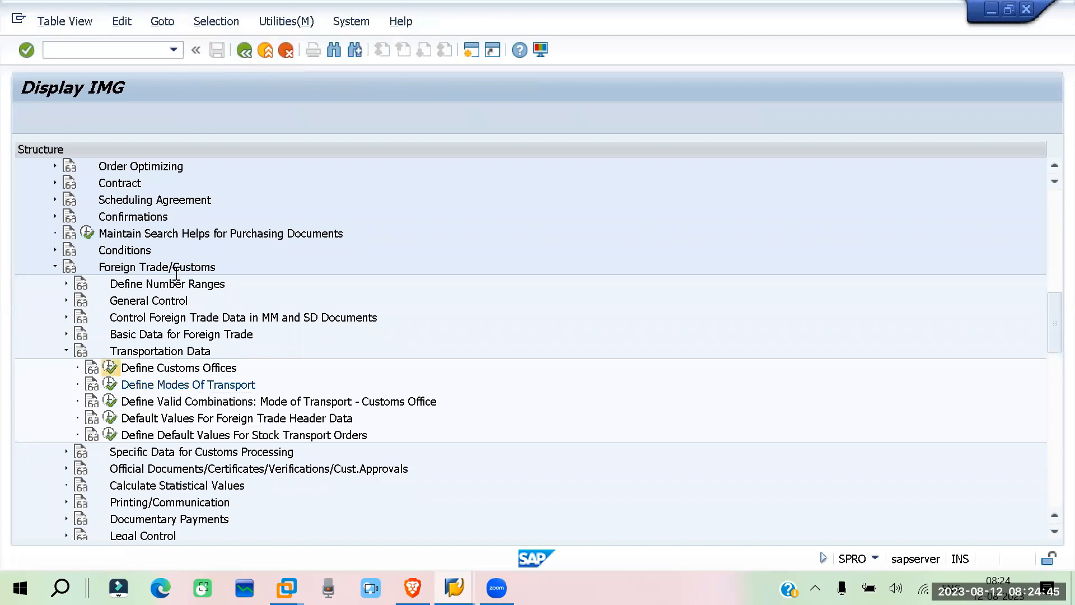
Position the customs offices table at country IN to review its existing entry
left_click(130, 483)
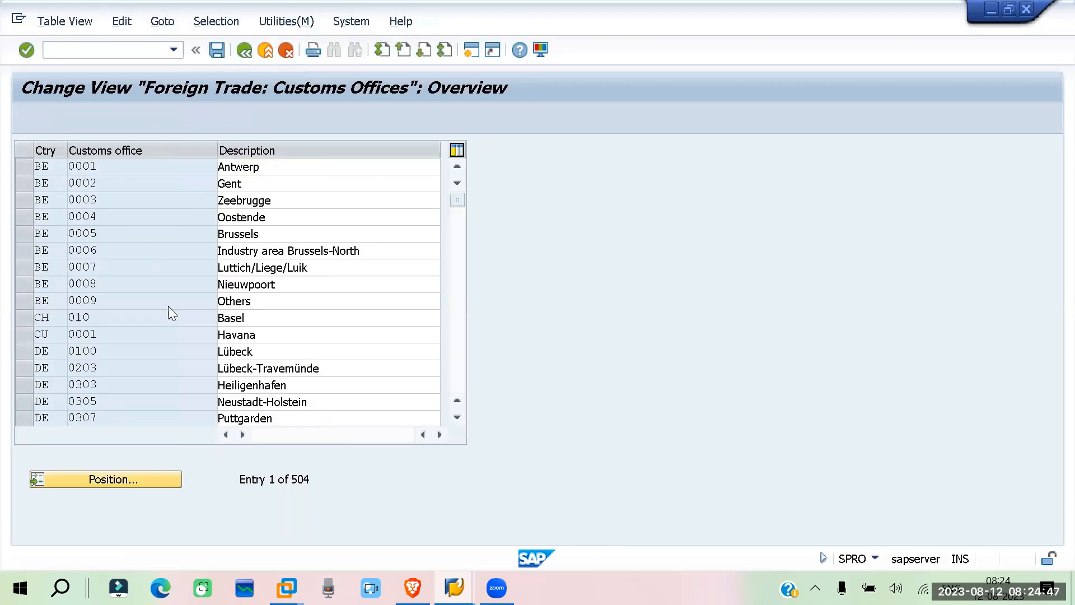
type("in")
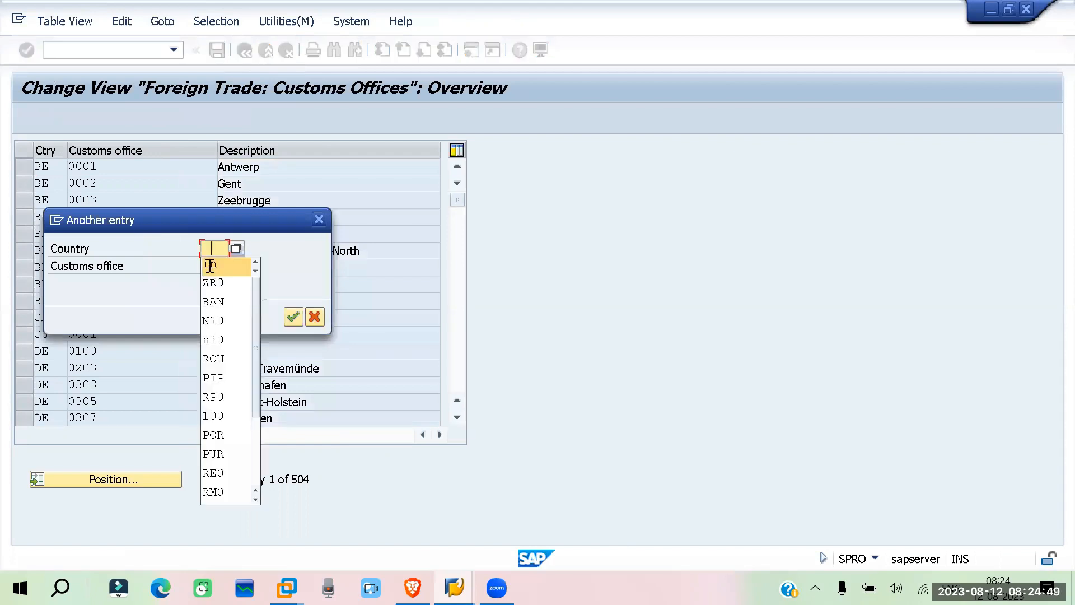
key("Return")
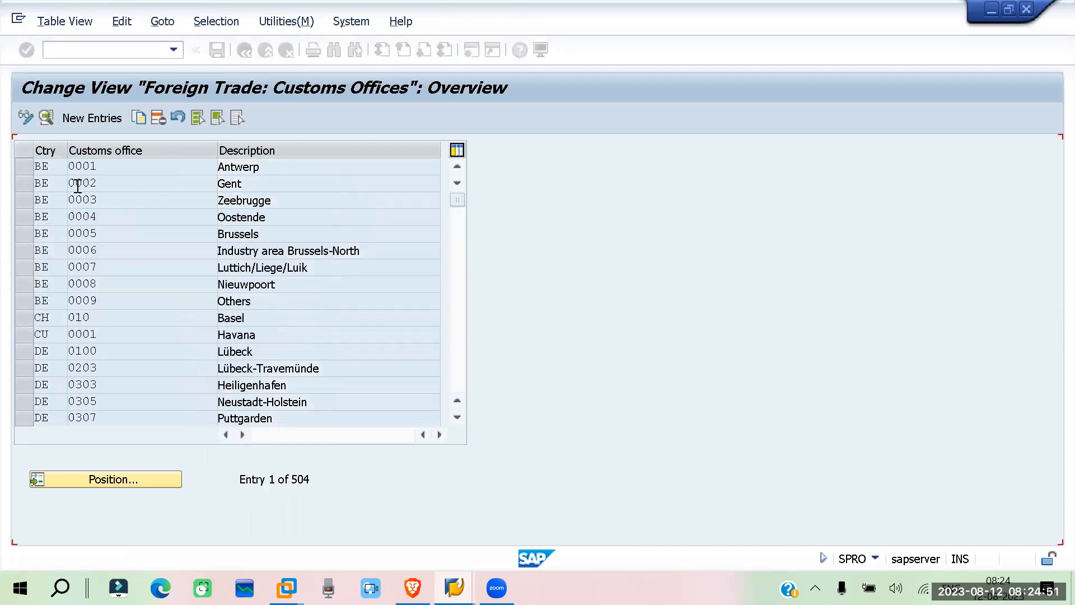
left_click_drag(303, 166, 181, 164)
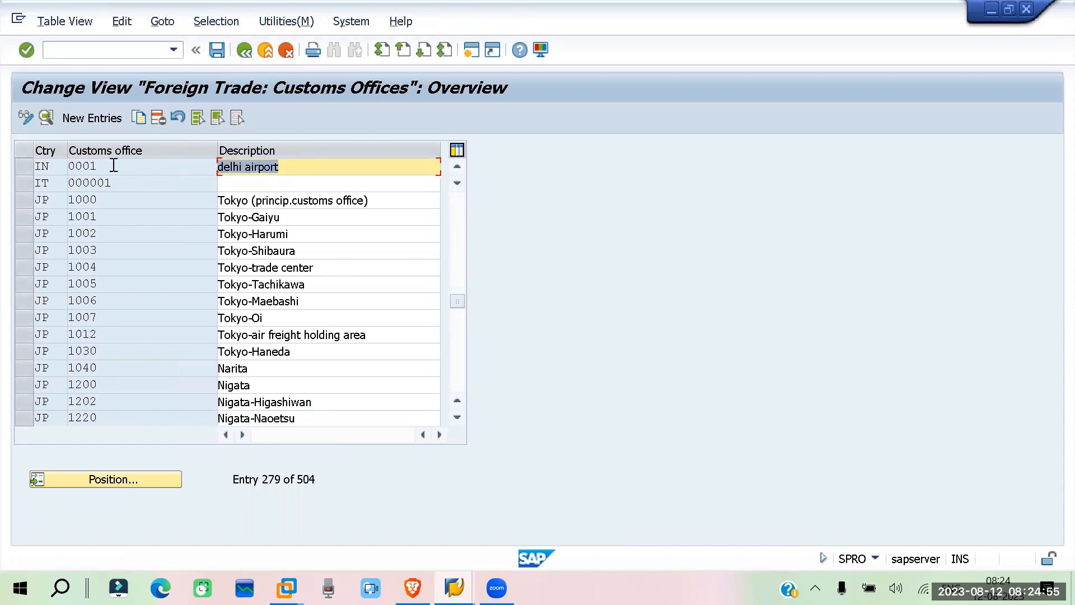
Copy the IN delhi airport entry as customs office 0002 with the description chennai port
left_click(23, 168)
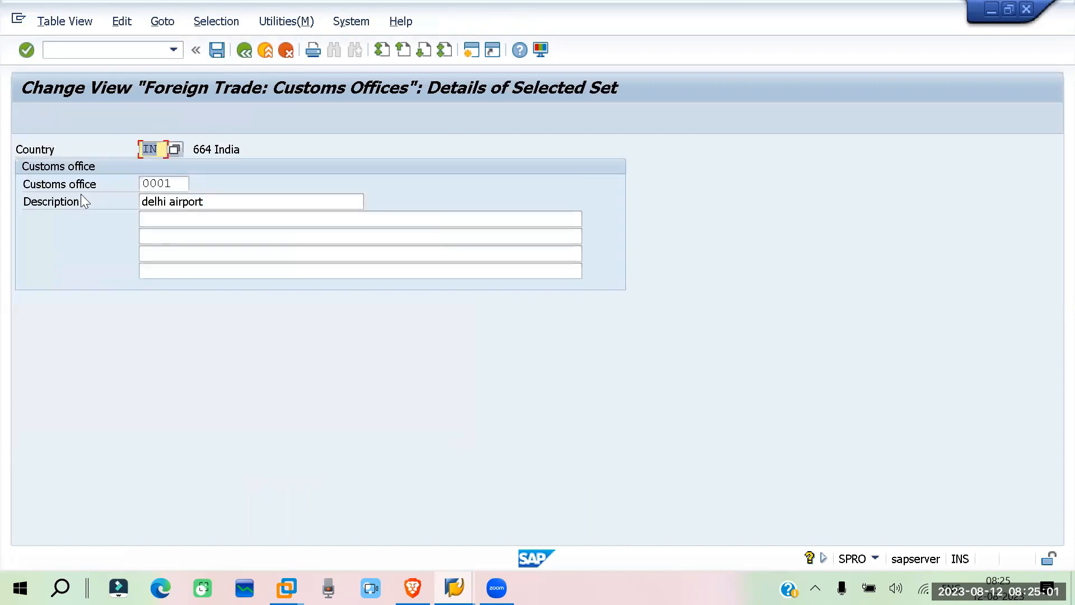
left_click(179, 182)
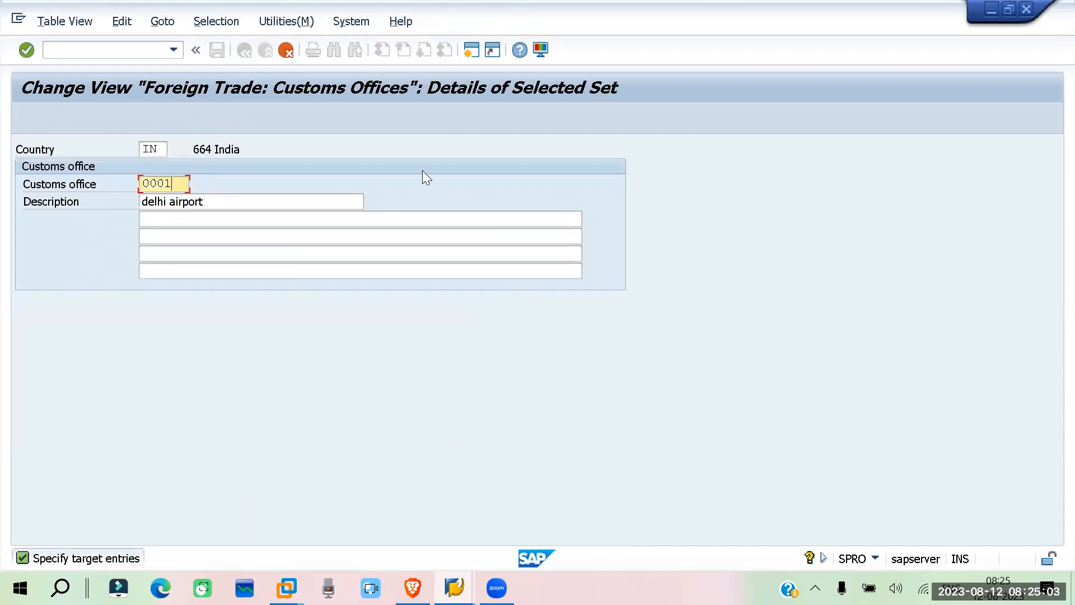
key("BackSpace")
type("2")
key("Tab")
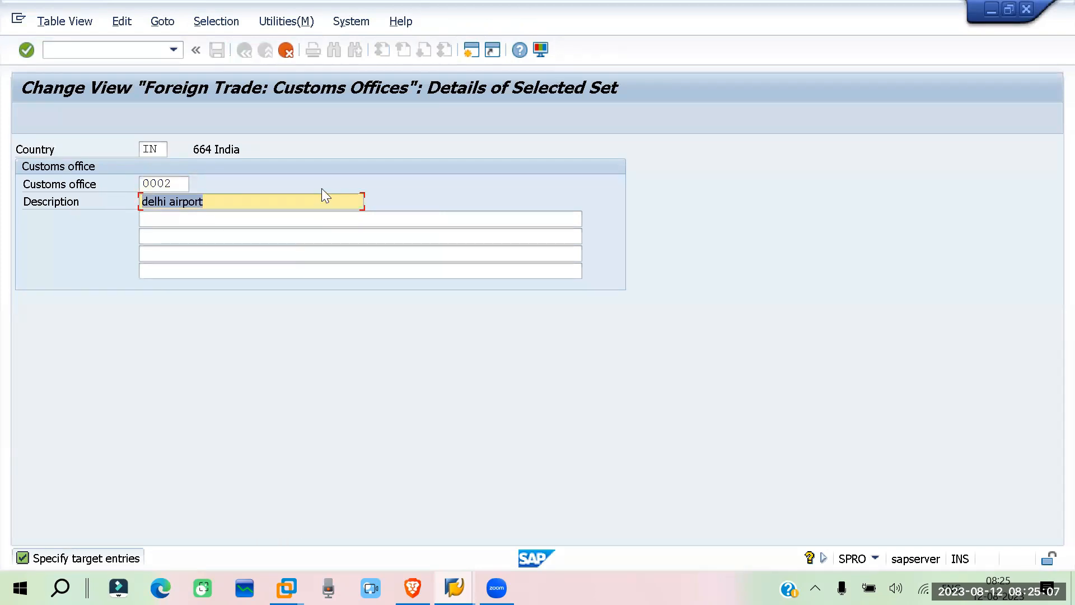
type("chennai")
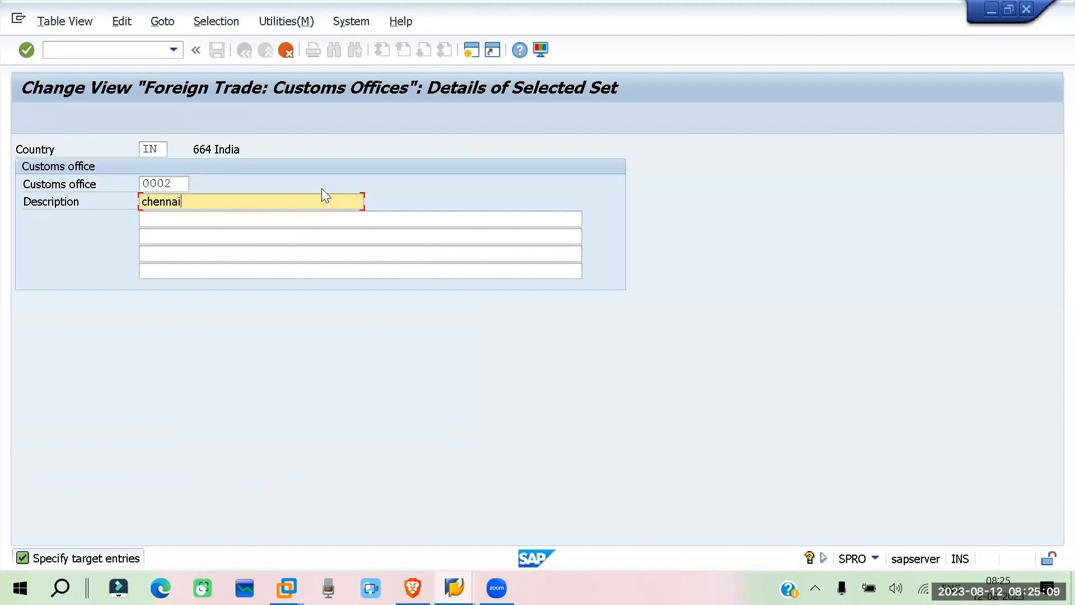
type(" port")
key("Return")
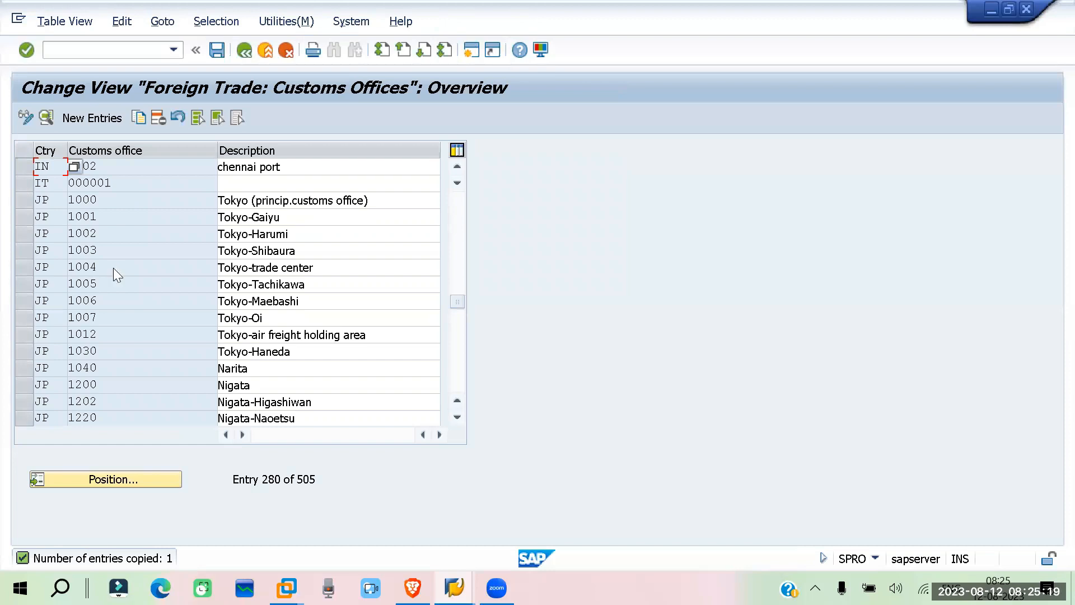
Copy the IN chennai port entry as customs office 0003 with the description kolkata port, and save the table
scroll(212, 173, "up", 1)
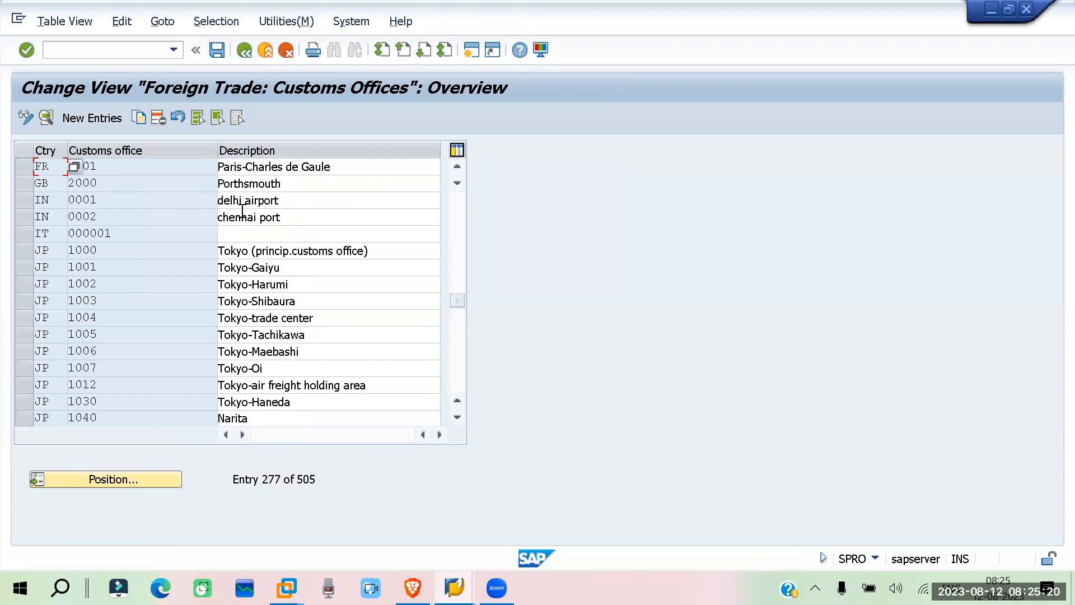
left_click(25, 216)
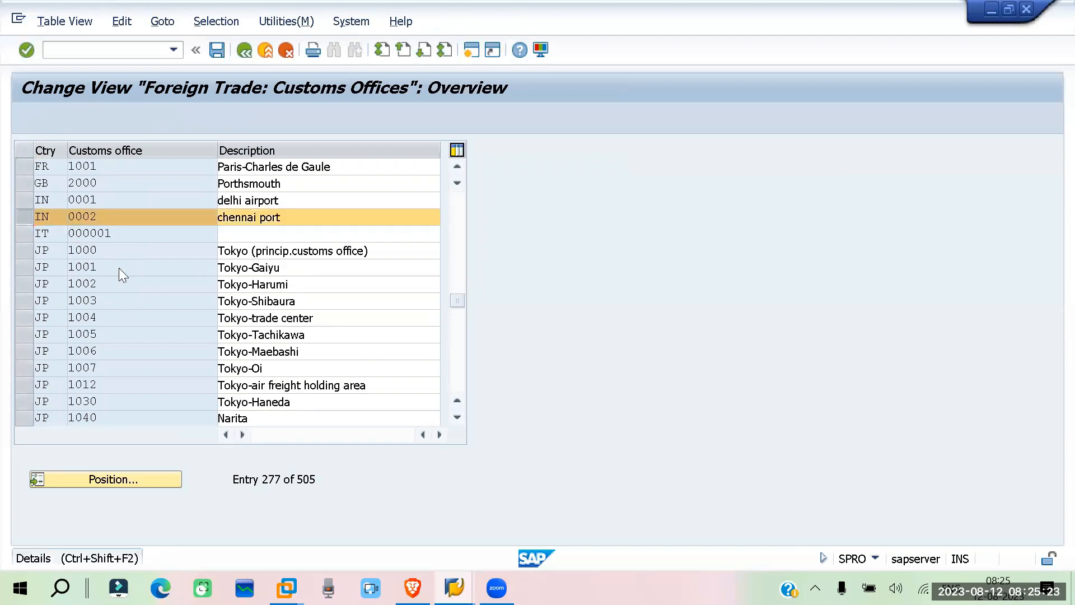
key("ctrl+shift+F2")
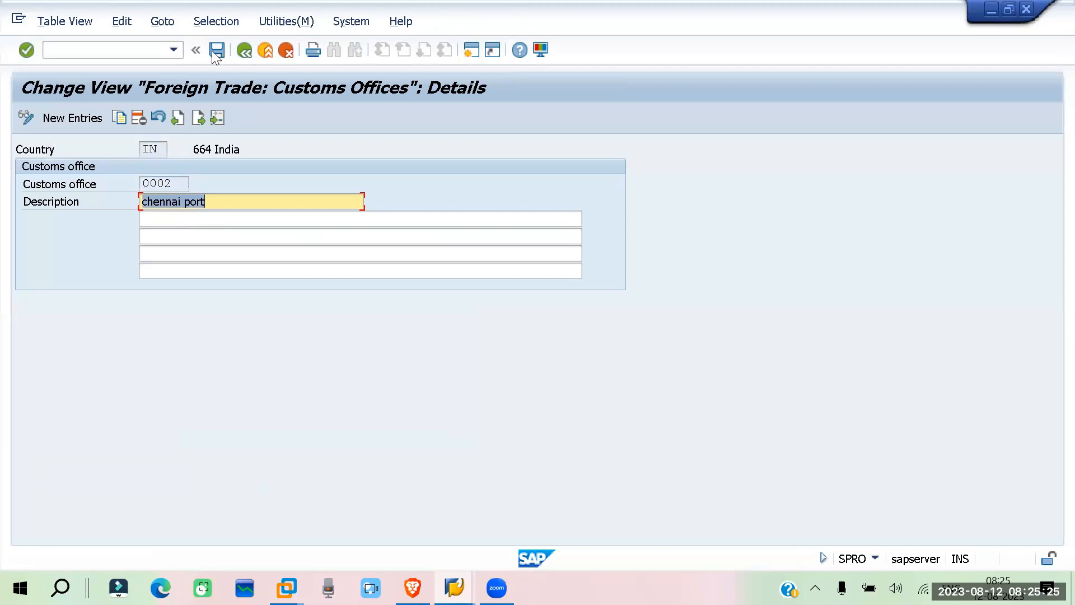
left_click(246, 51)
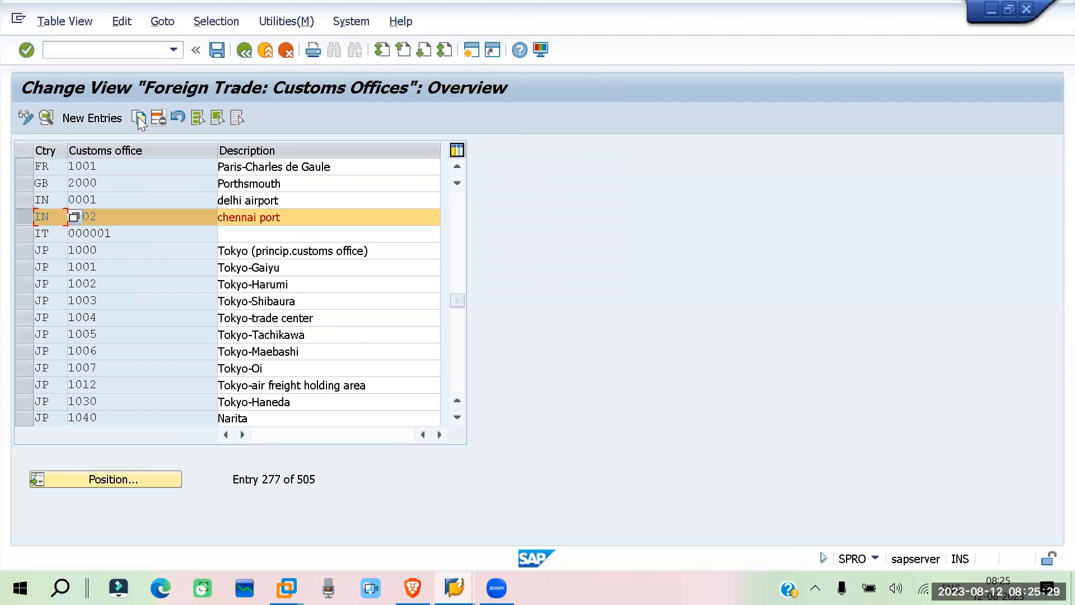
left_click(138, 118)
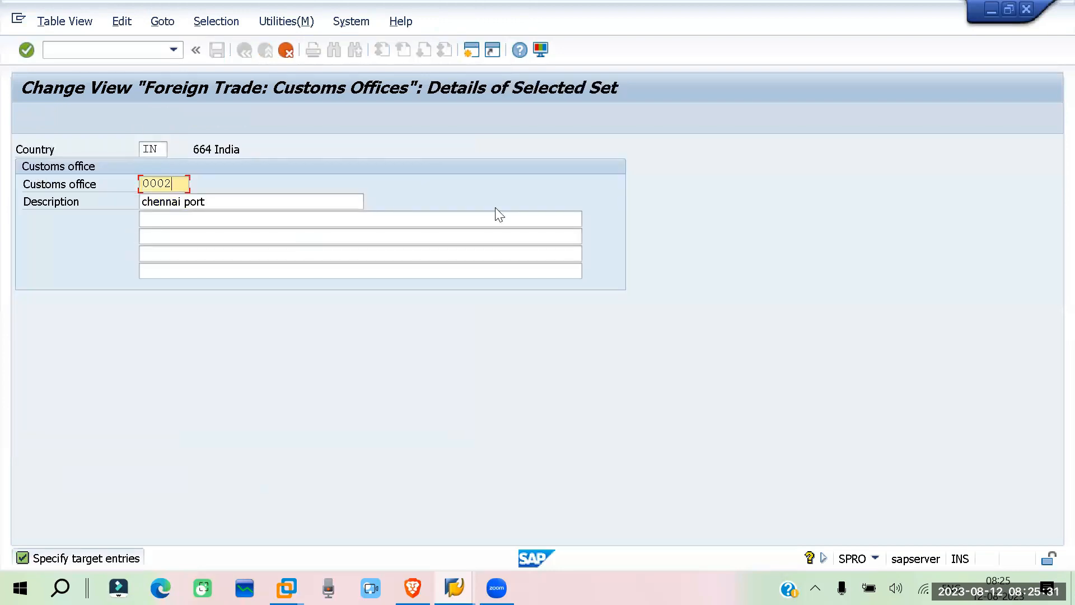
key("BackSpace")
type("3")
key("Return")
left_click_drag(261, 201, 33, 200)
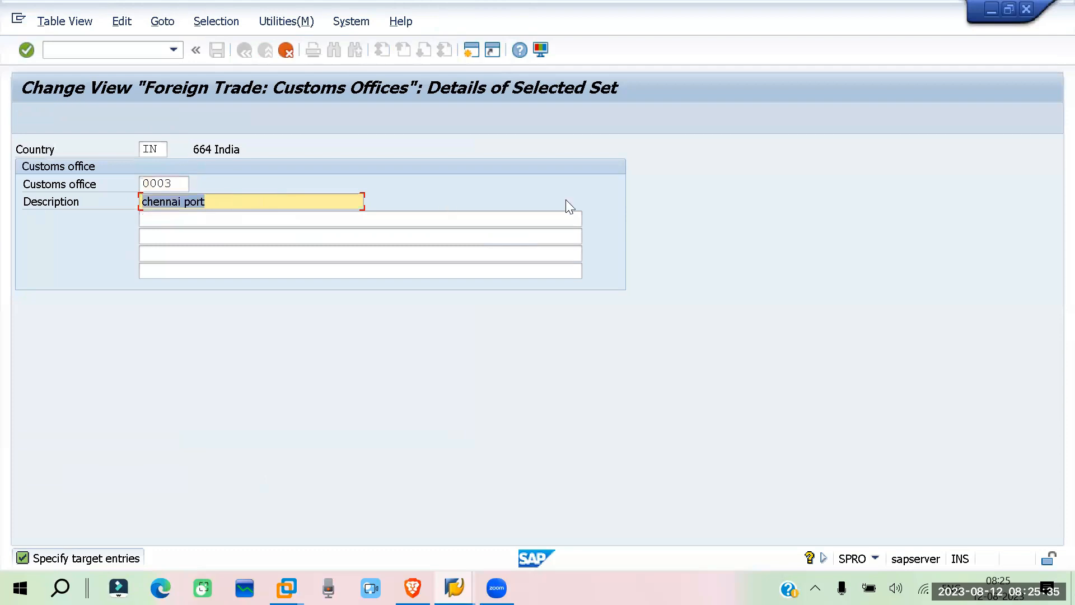
type("kolkata")
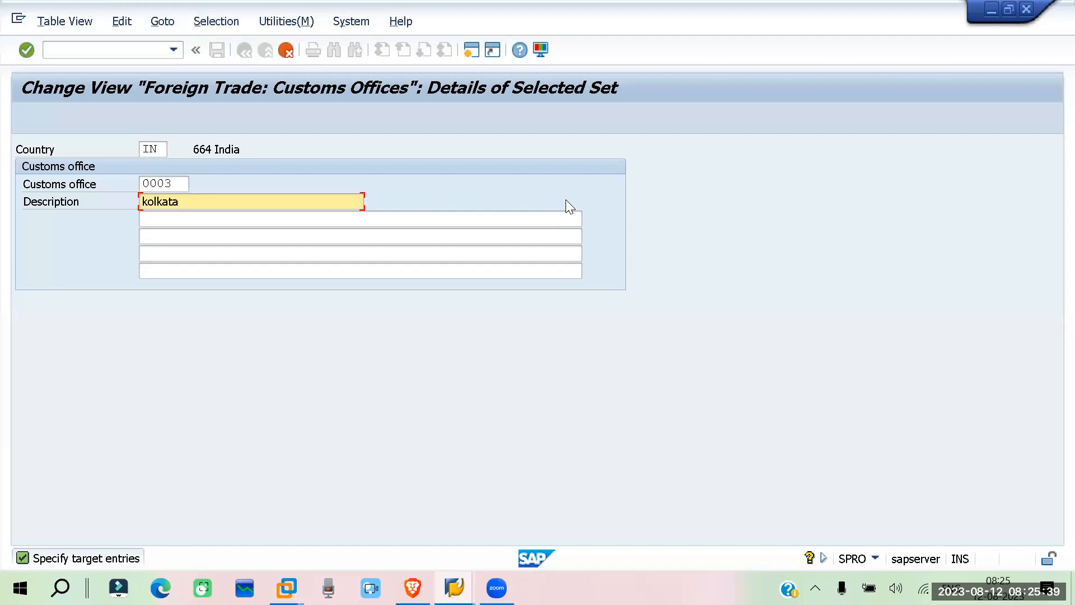
type(" port")
key("Return")
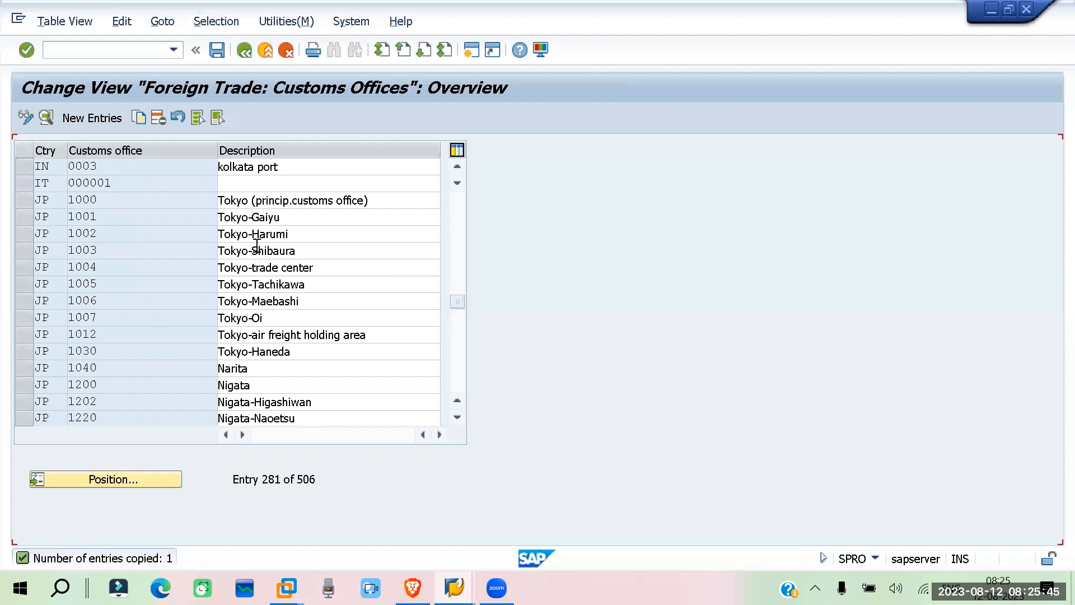
scroll(286, 232, "up", 1)
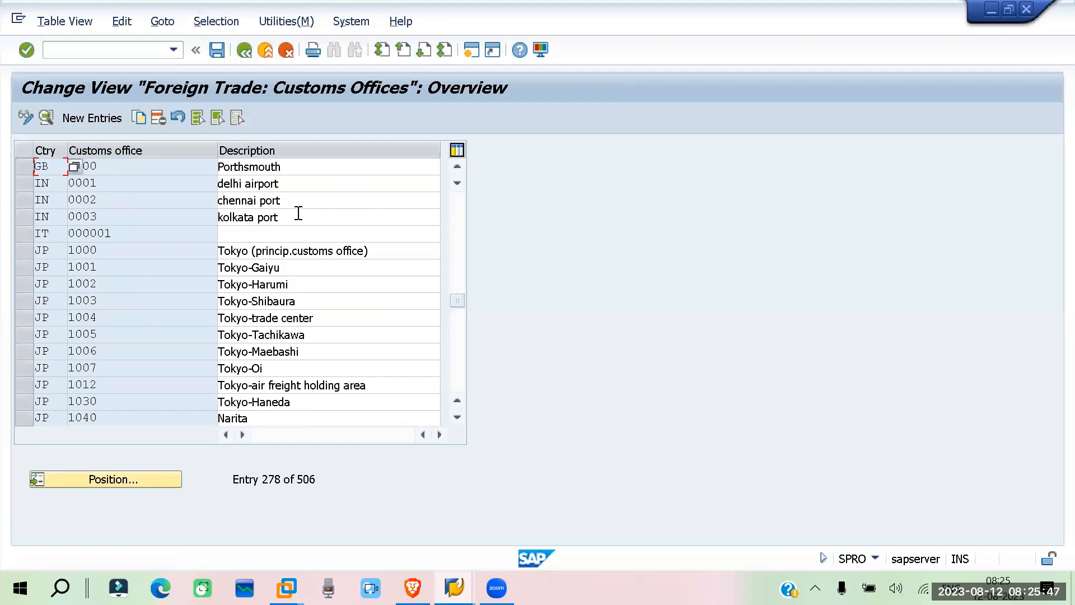
key("F3")
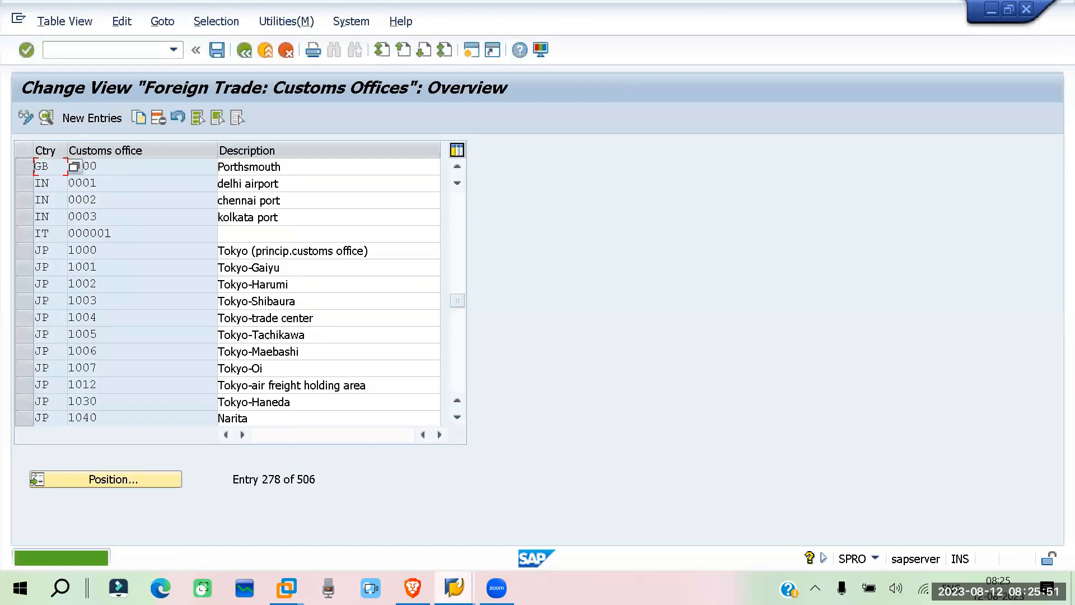
Return to the Create Vendor session and look through the Office of entry value list for the IN customs offices
left_click(454, 588)
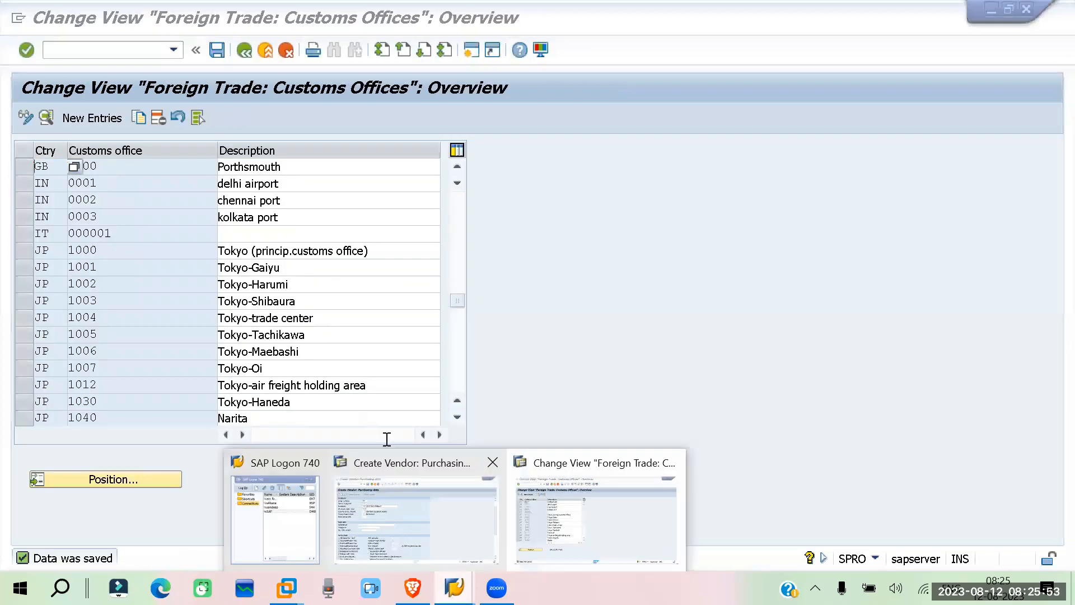
left_click(403, 464)
key("F4")
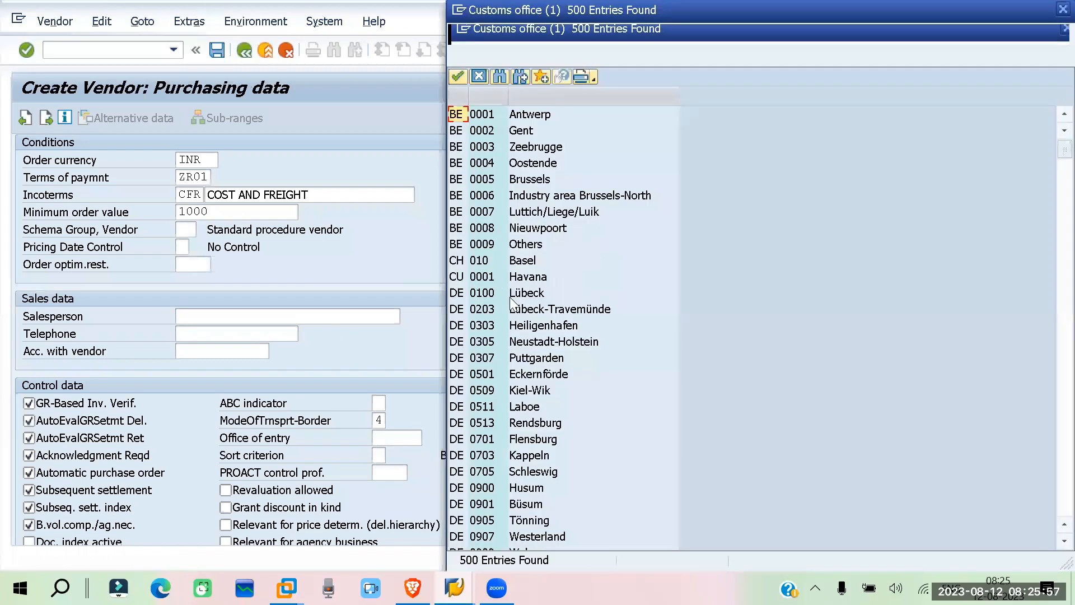
scroll(560, 288, "down", 3)
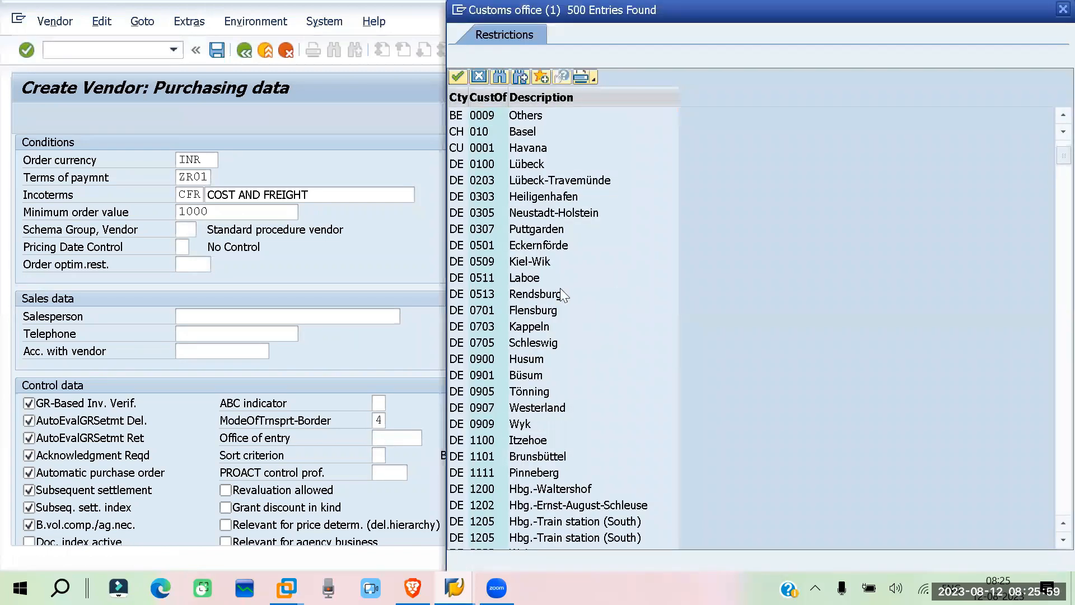
scroll(560, 287, "down", 10)
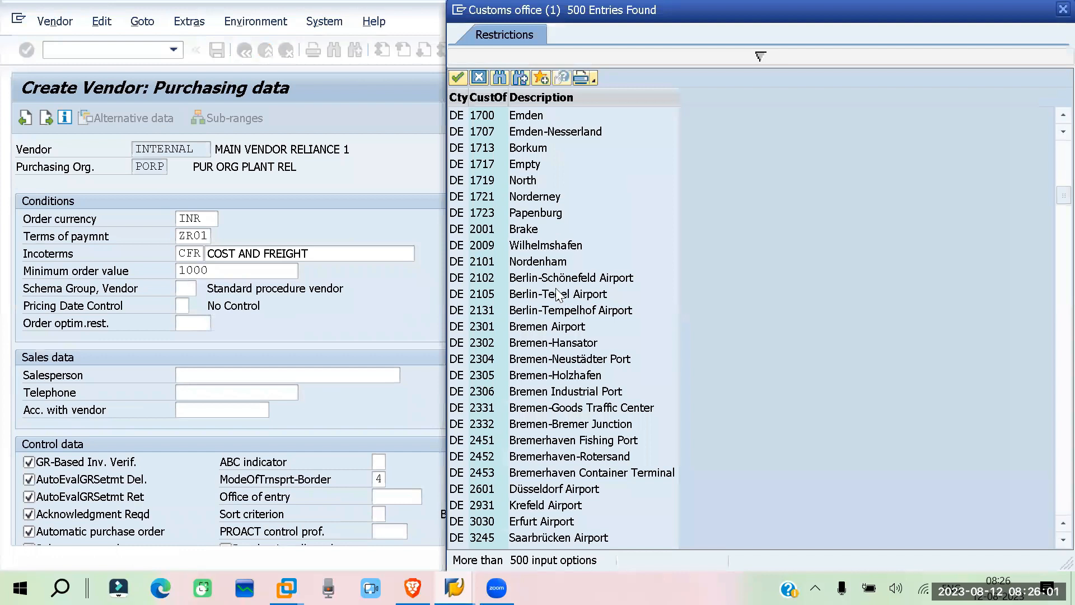
scroll(559, 295, "down", 15)
scroll(556, 283, "down", 5)
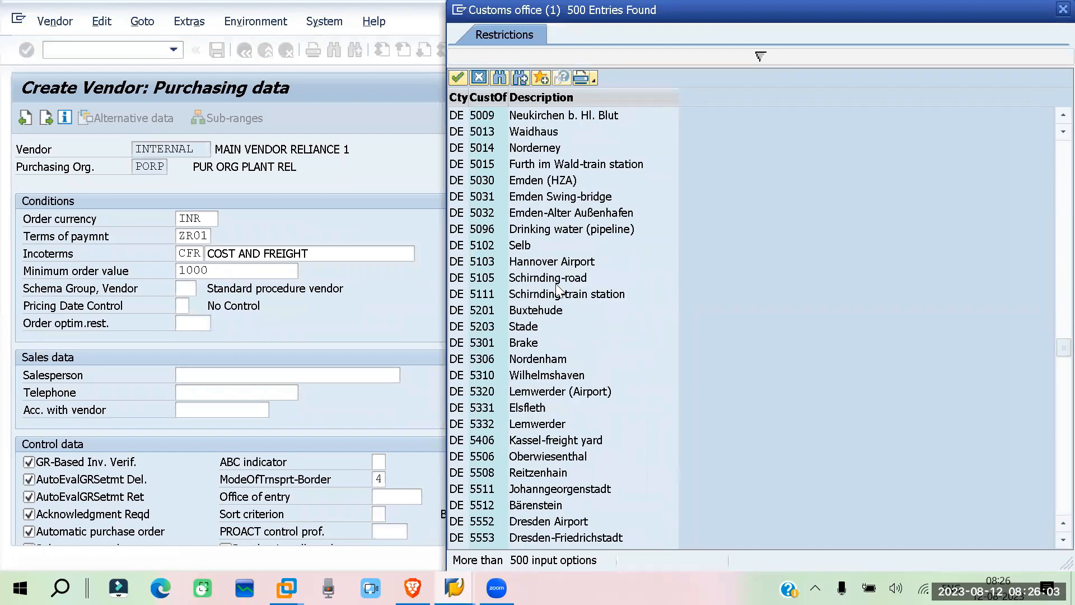
scroll(556, 284, "down", 10)
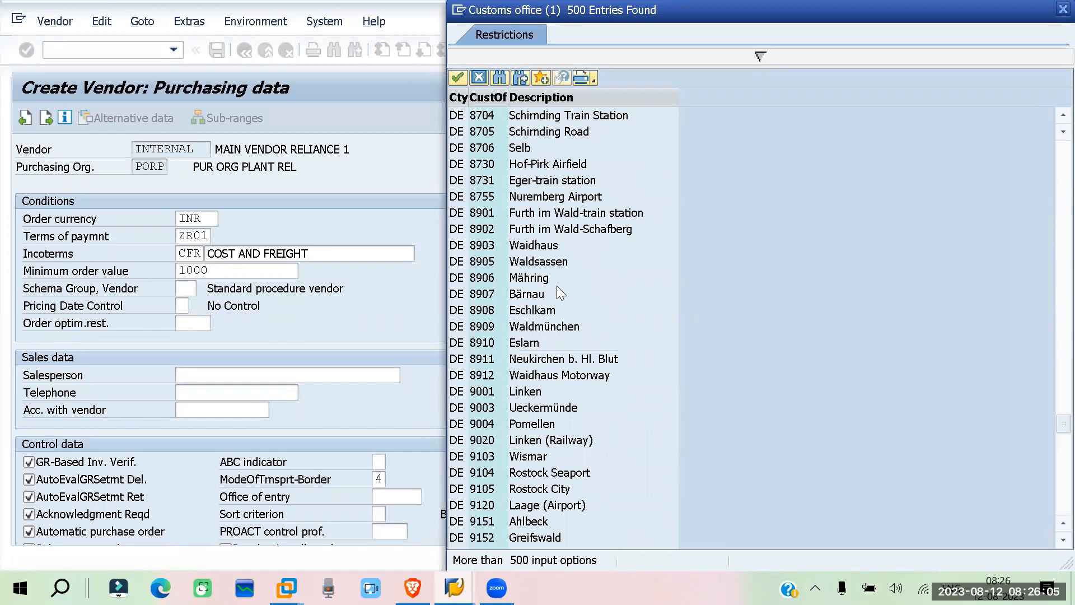
scroll(557, 288, "down", 15)
scroll(558, 288, "down", 10)
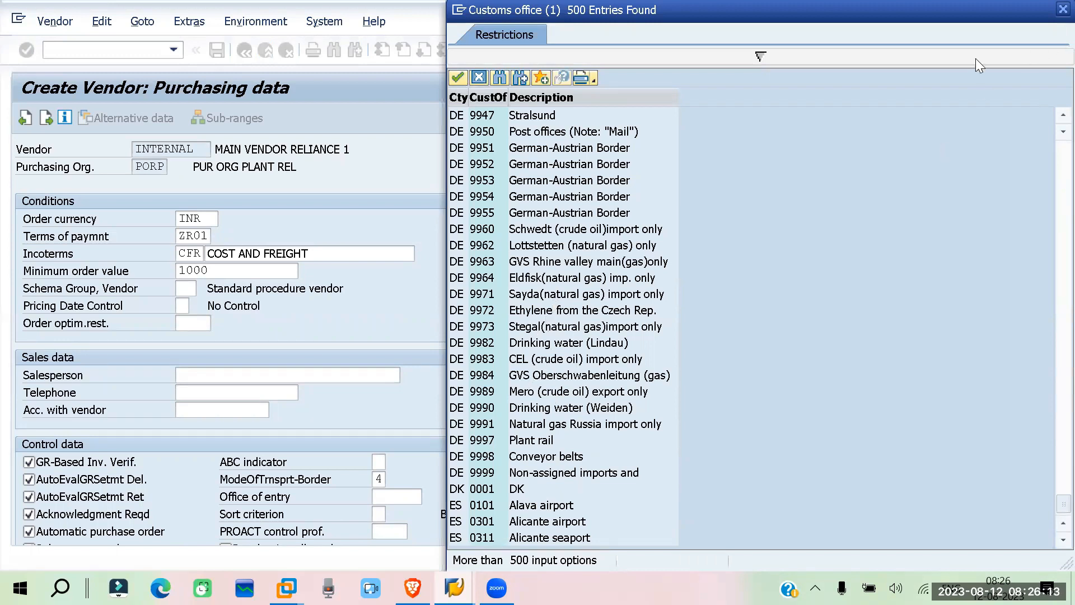
left_click(1063, 9)
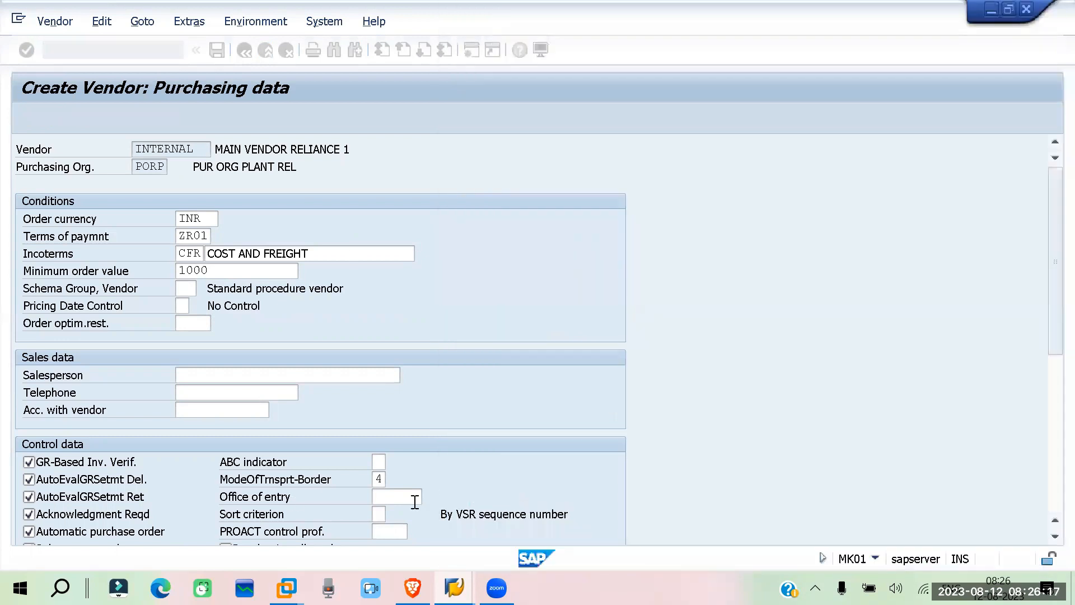
Set the vendor's Office of entry to 0002
left_click(415, 497)
type("0")
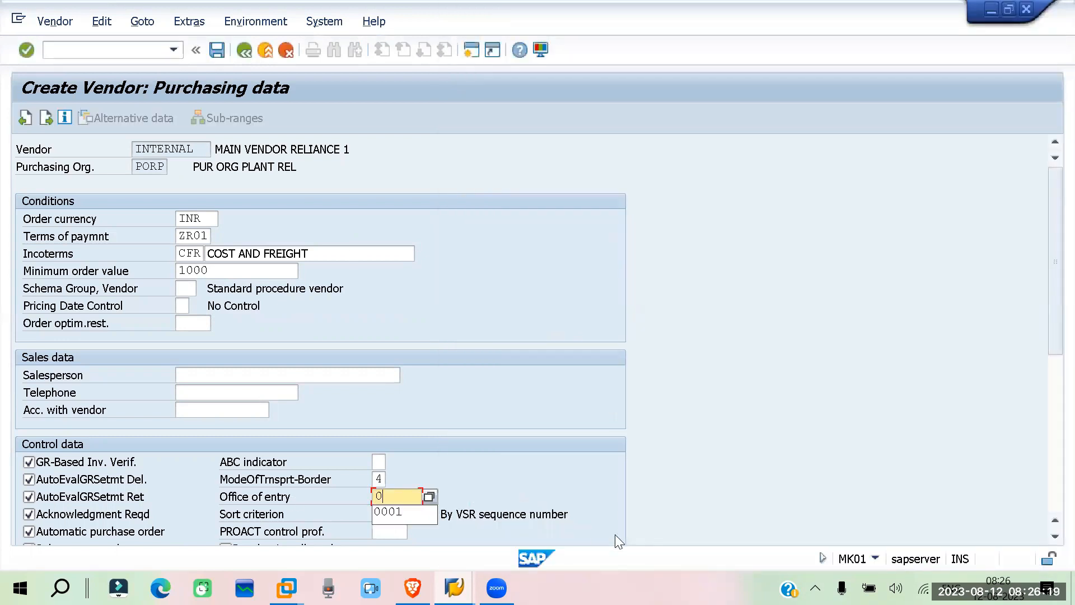
type("002")
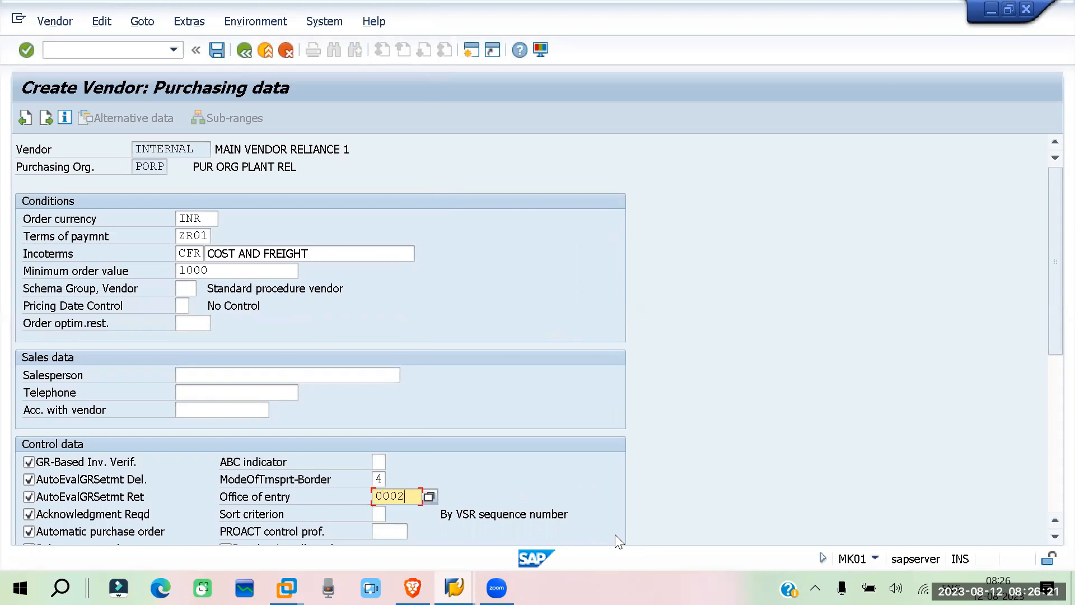
Confirm the Office of entry and mark the vendor's control data as Revaluation allowed
key("Return")
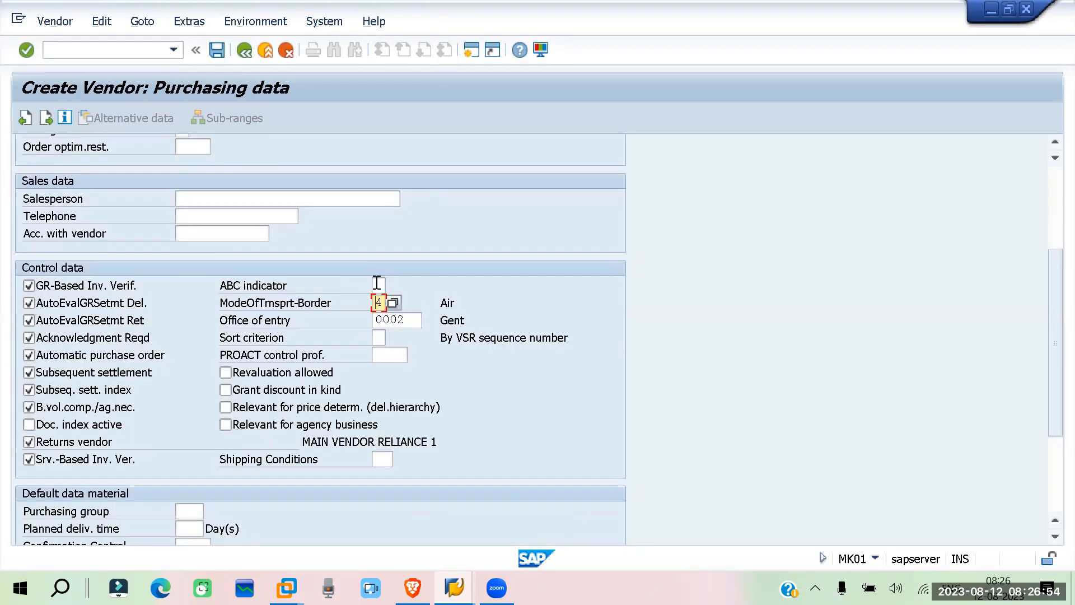
scroll(377, 282, "down", 1)
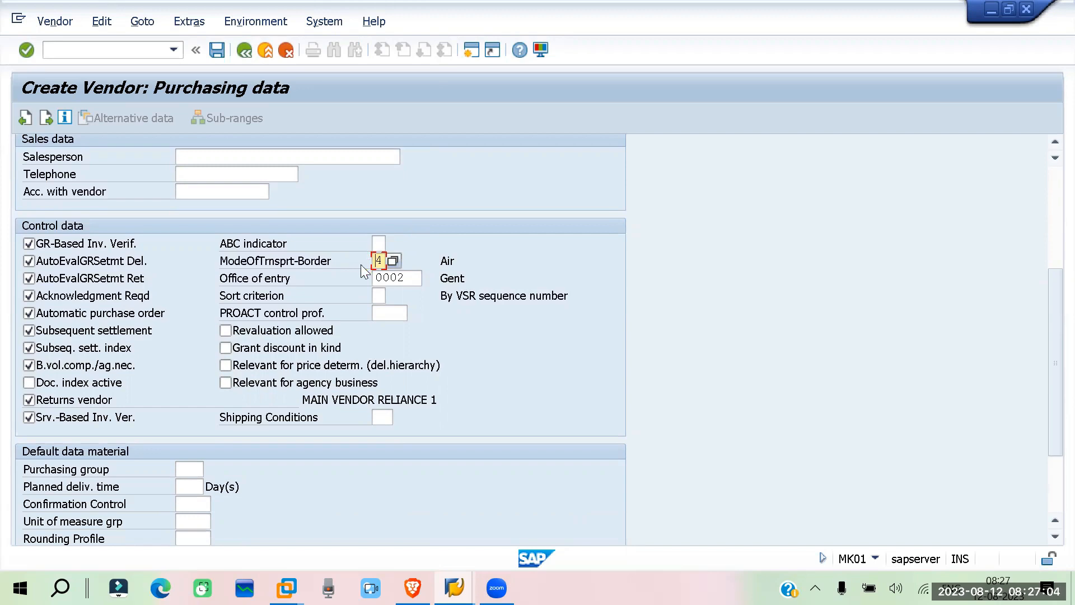
left_click(224, 330)
Set the vendor's ABC indicator to A and enable Grant discount in kind
left_click(381, 242)
type("a")
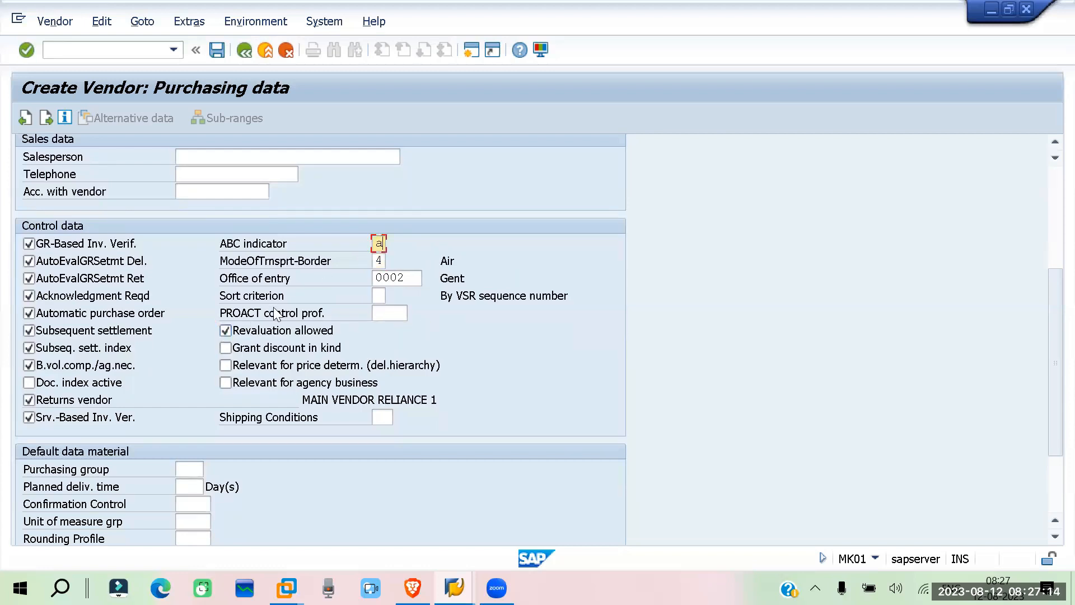
key("BackSpace")
type("A")
left_click(227, 348)
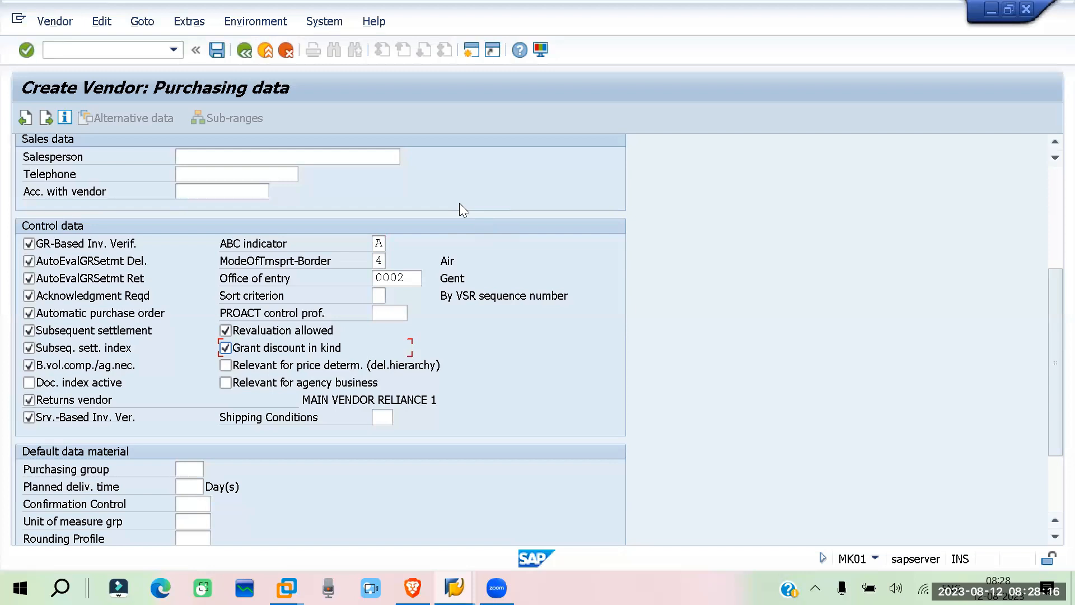
Choose 01 (As soon as possible) from the value list as the vendor's Shipping Conditions
scroll(459, 206, "down", 1)
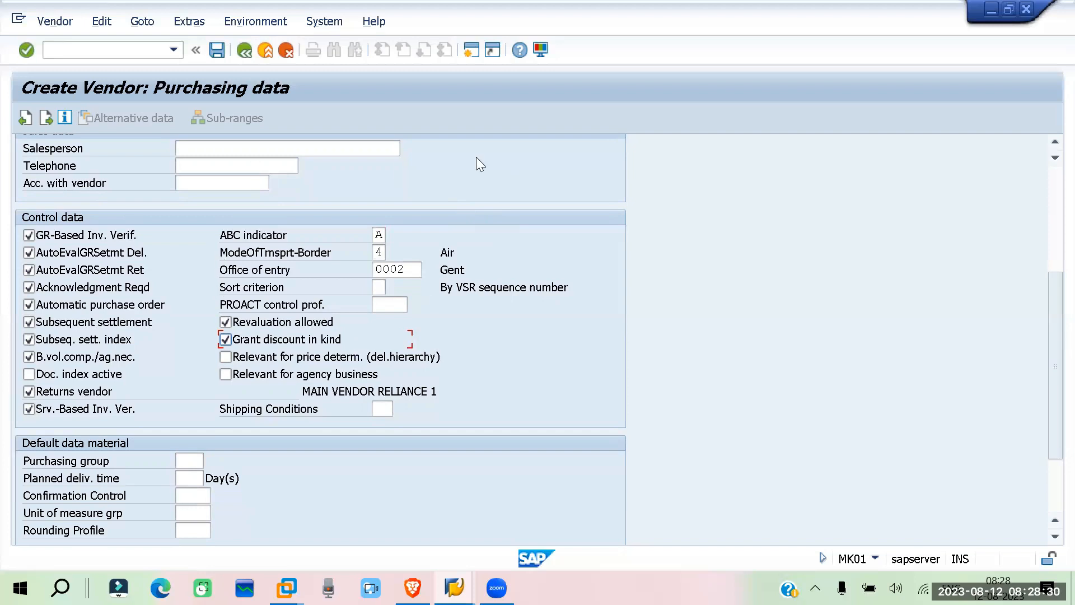
scroll(476, 157, "down", 1)
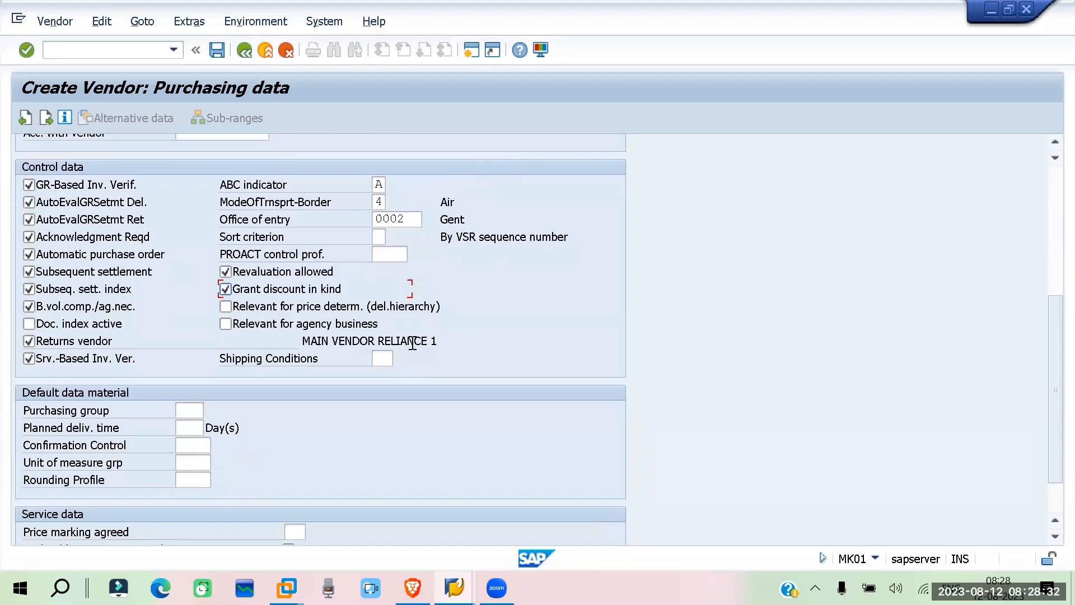
left_click(383, 357)
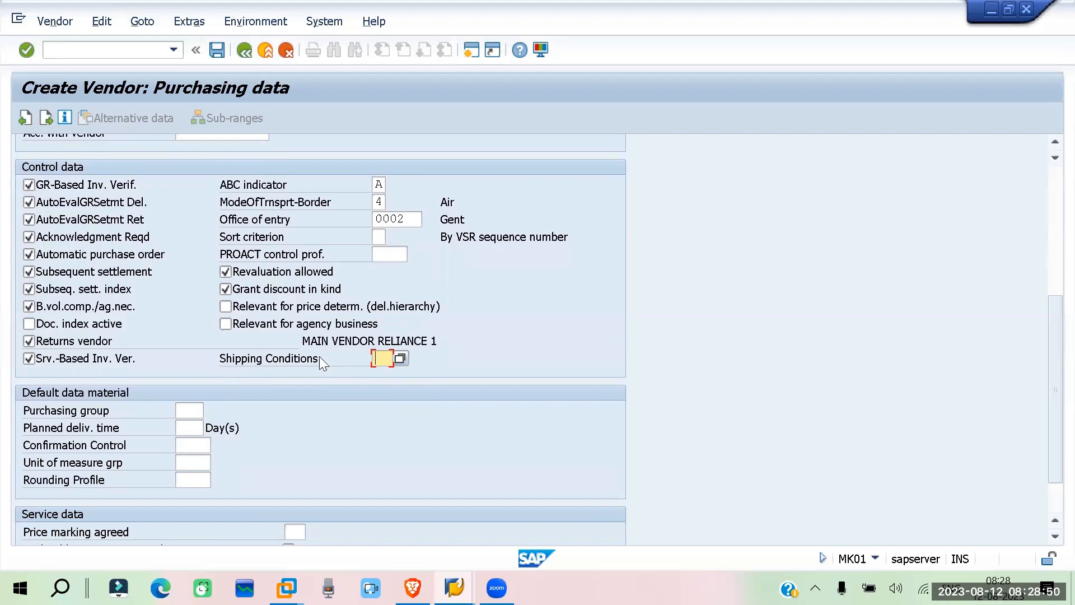
left_click(401, 360)
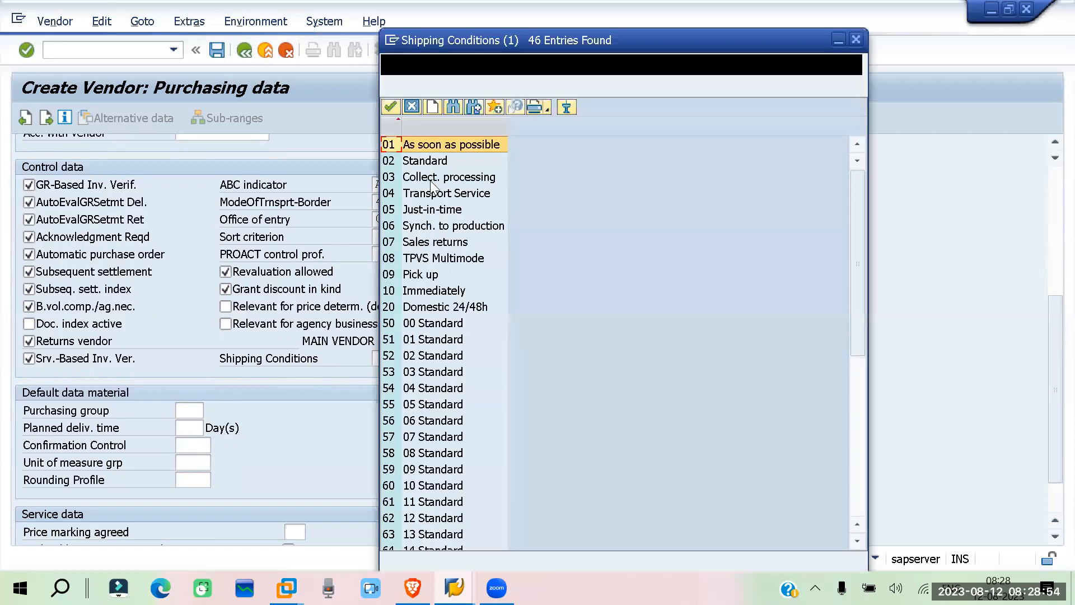
scroll(441, 197, "down", 1)
scroll(441, 197, "up", 1)
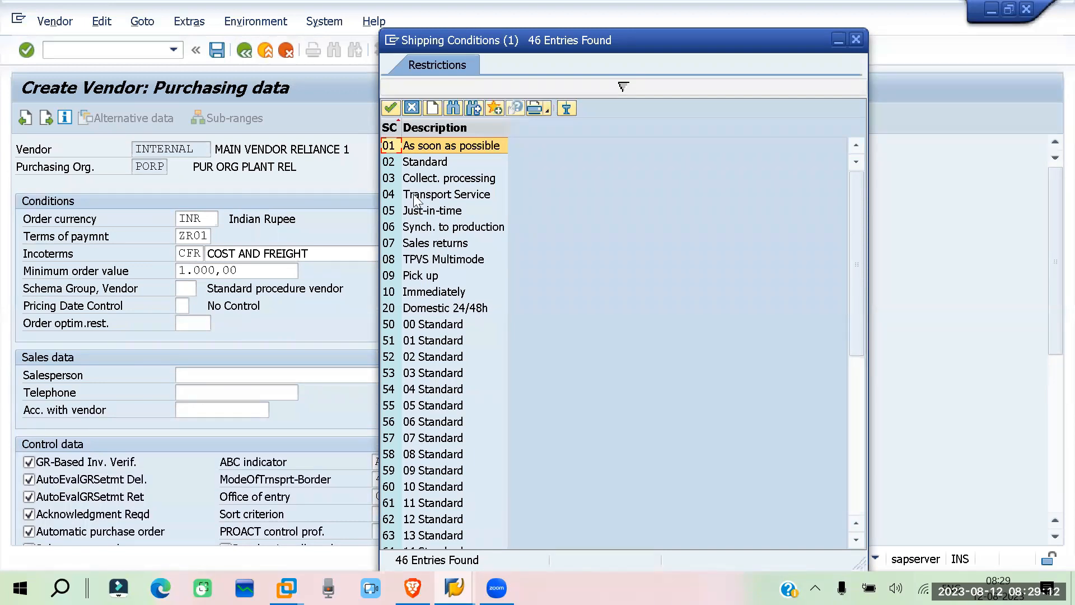
key("Return")
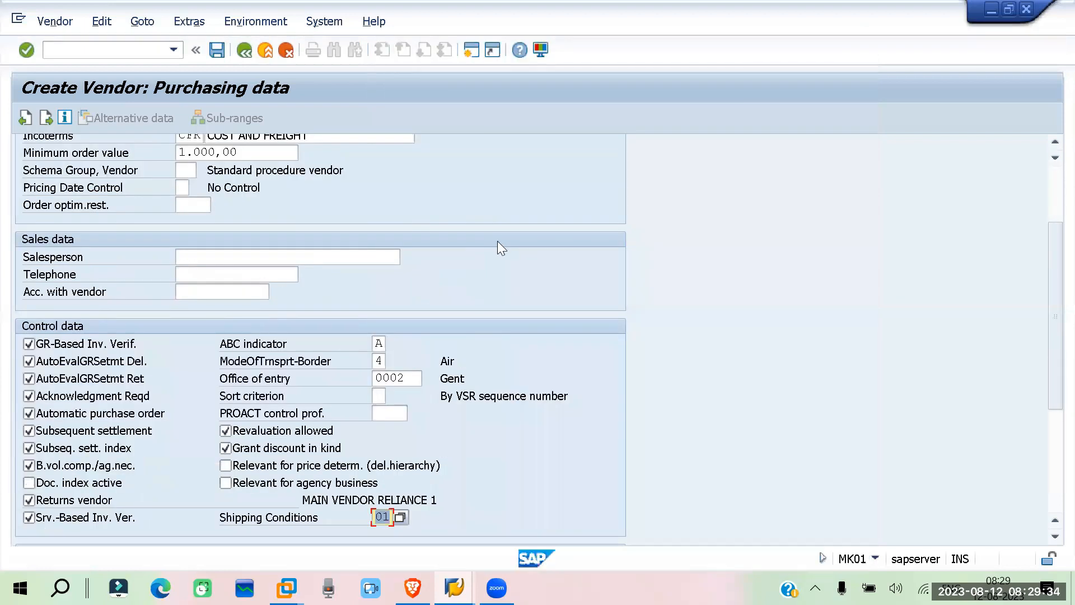
Set the Planned deliv. time in the default material data to 5 days
scroll(441, 257, "down", 1)
scroll(372, 368, "down", 1)
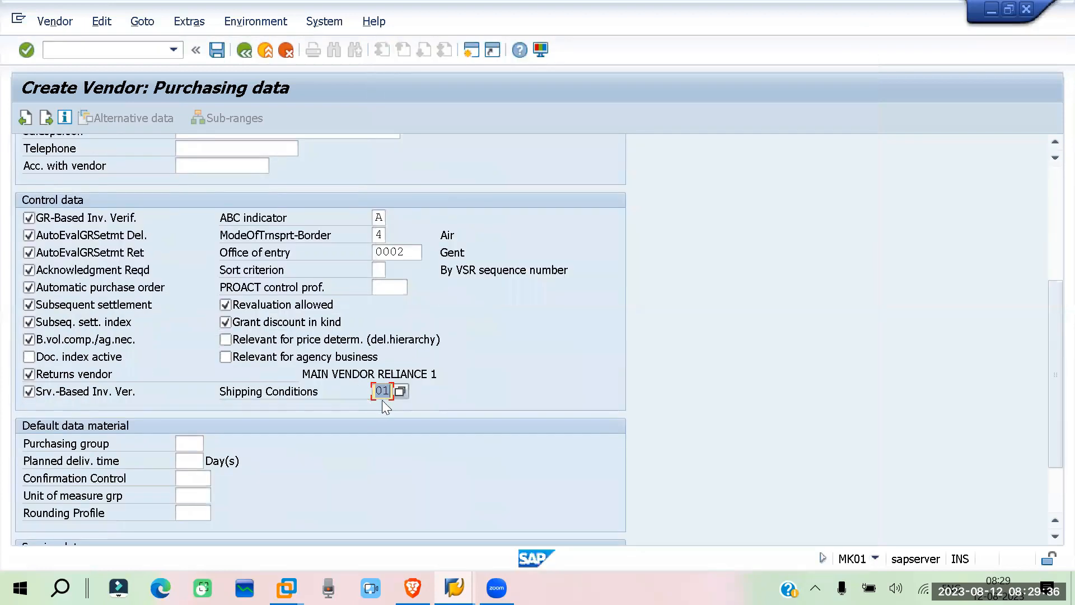
scroll(427, 386, "down", 1)
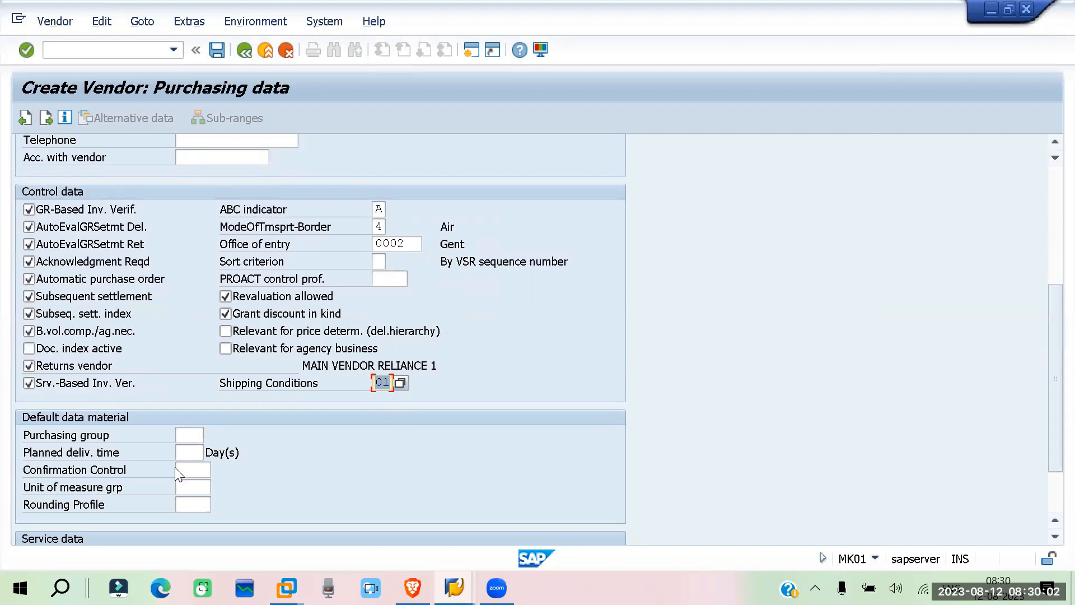
scroll(203, 381, "down", 1)
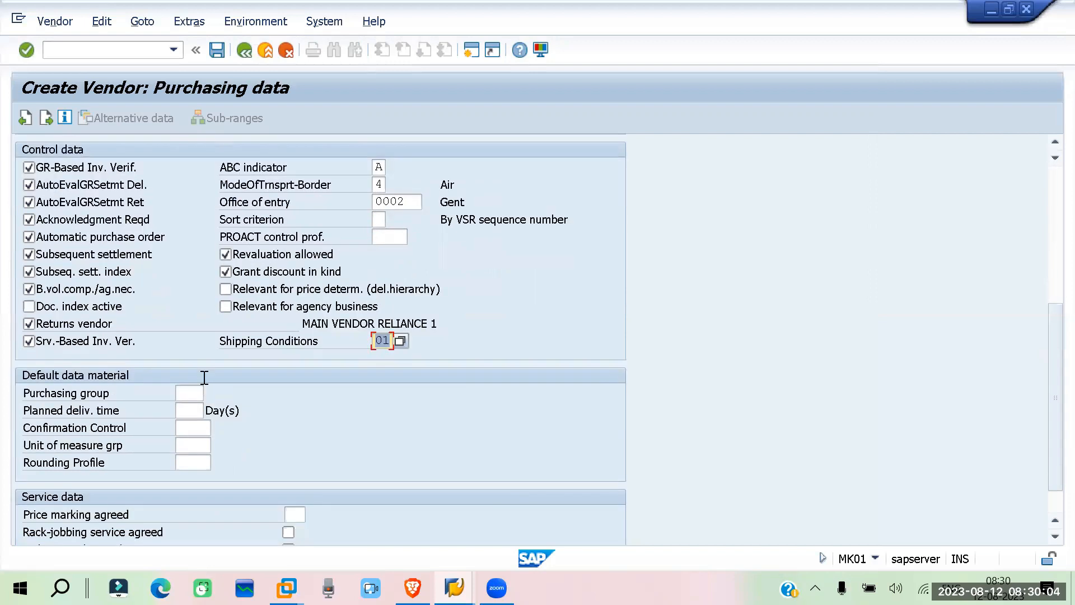
scroll(204, 378, "down", 1)
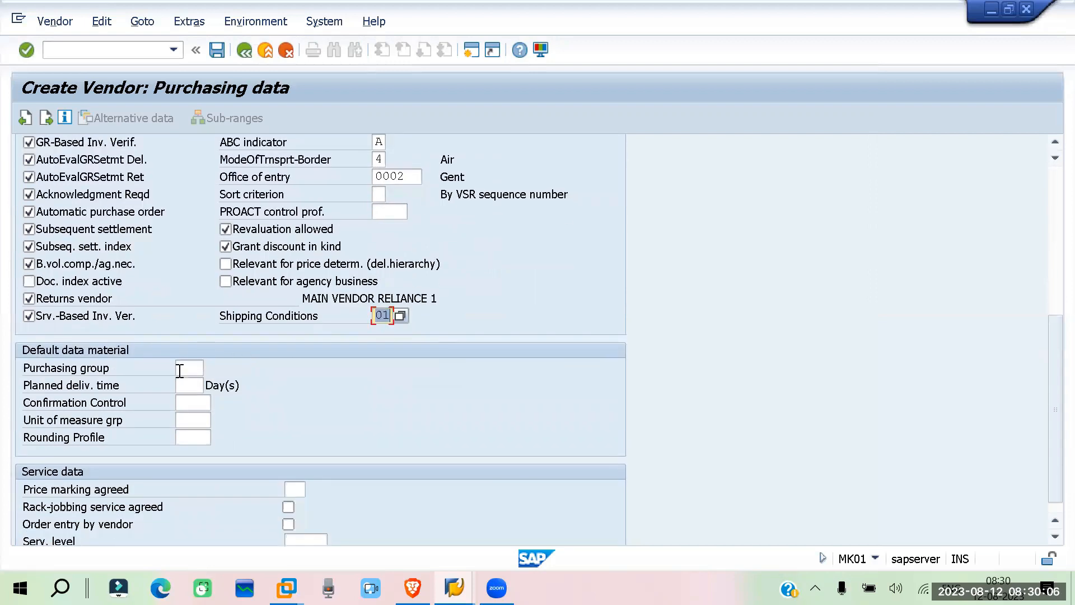
left_click(277, 379)
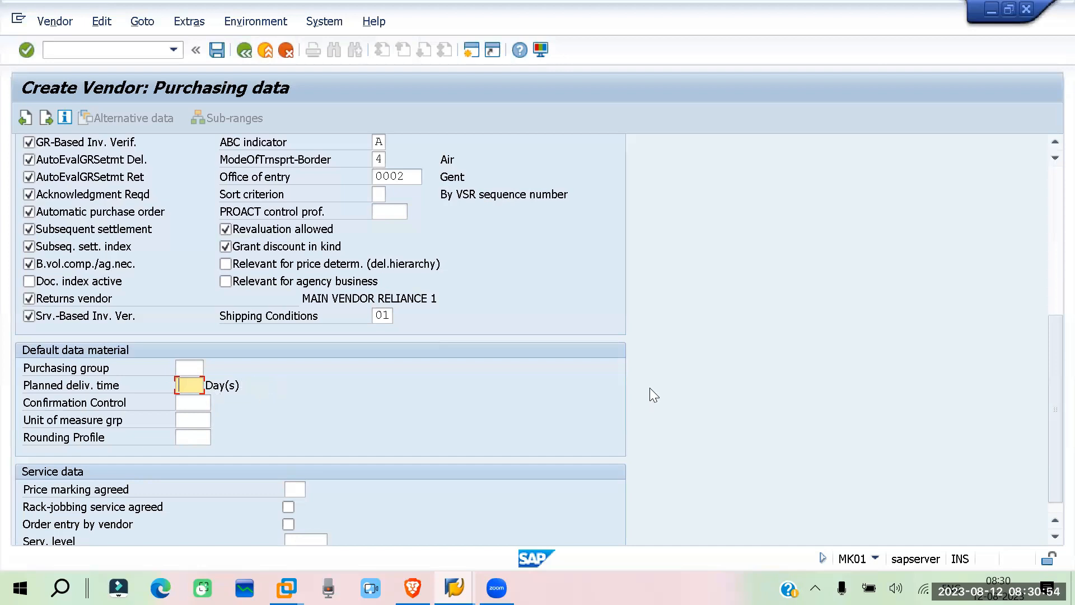
type("5")
scroll(224, 336, "down", 1)
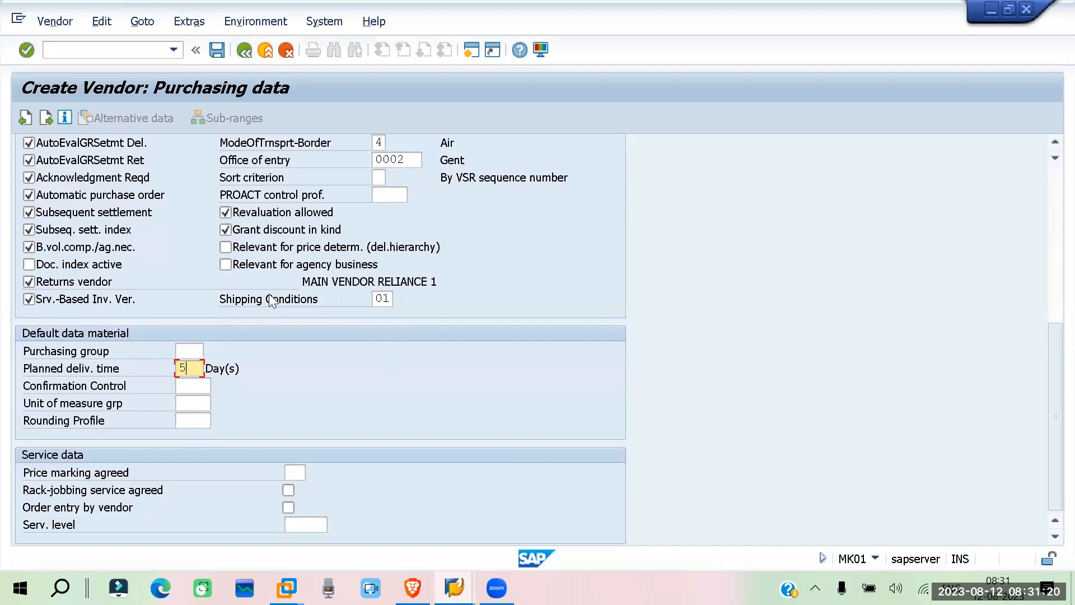
scroll(765, 309, "up", 1)
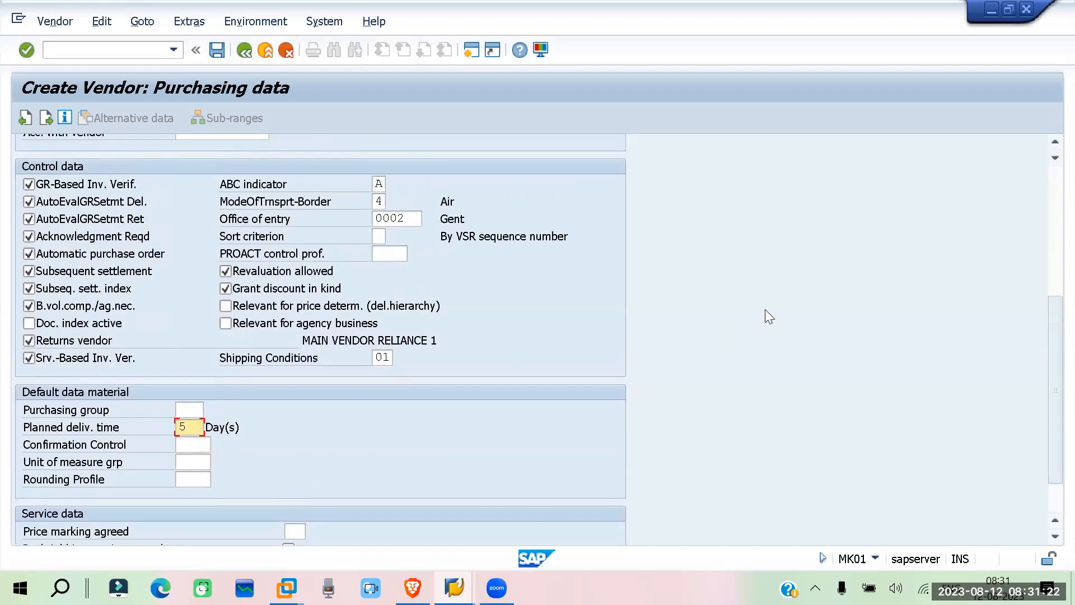
Try to continue from the purchasing data with the Customer Default Data left blank, and return to the vendor
key("Return")
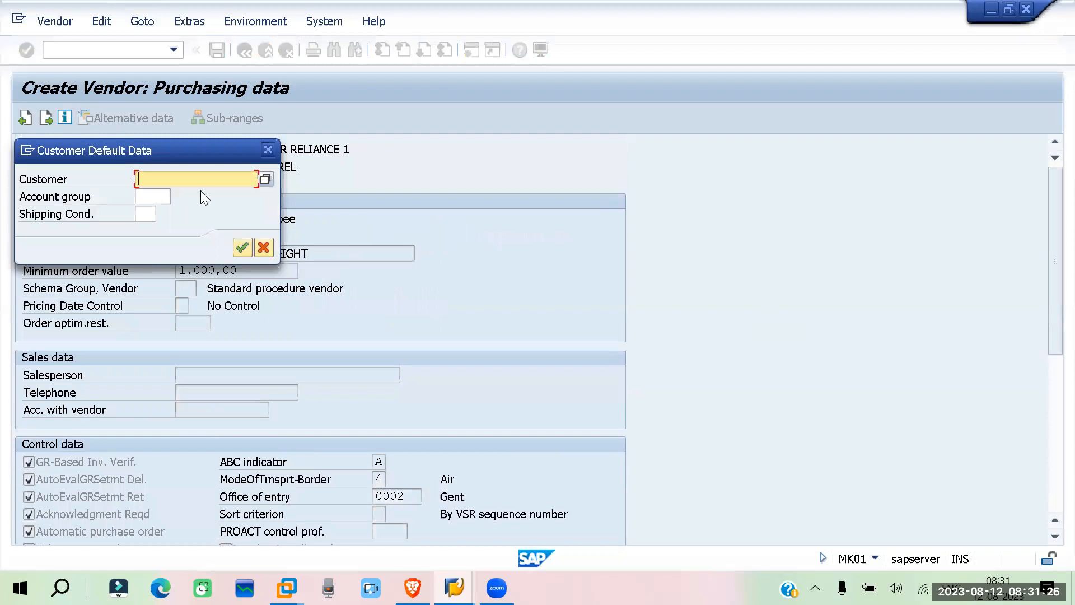
left_click(241, 247)
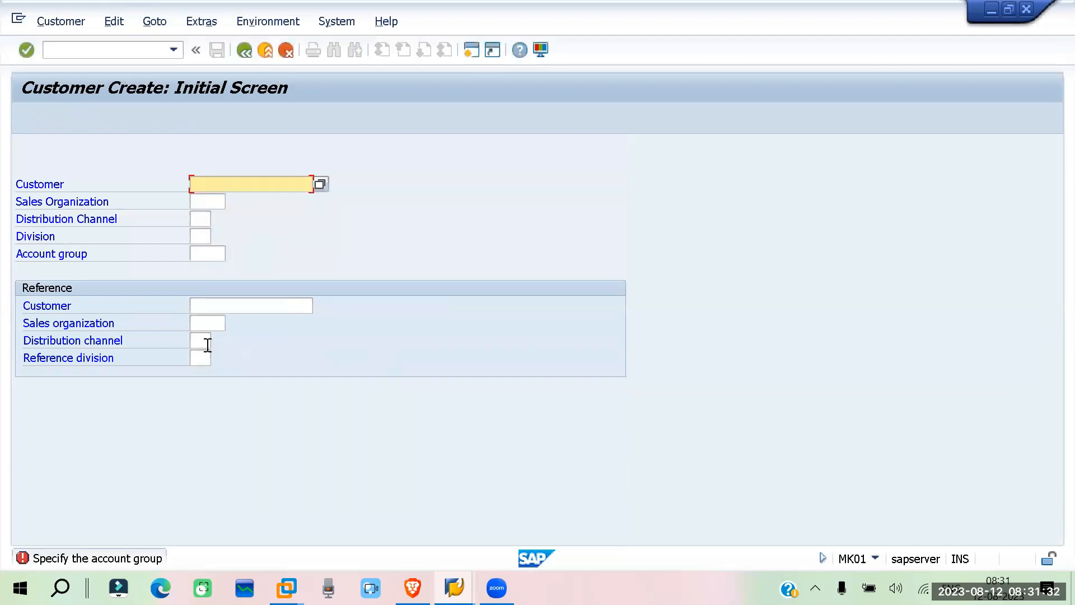
left_click(241, 53)
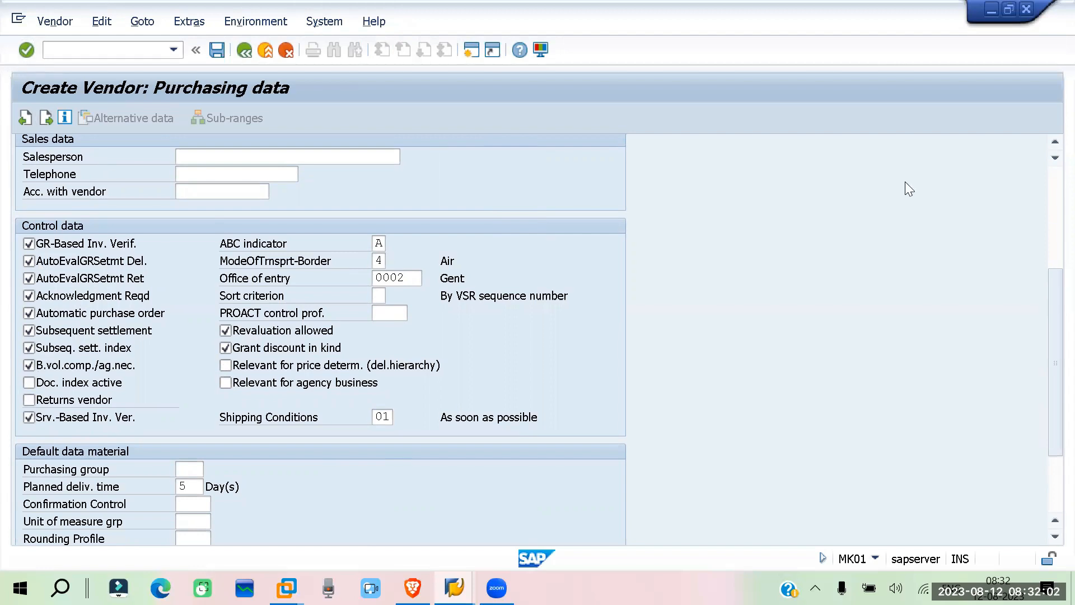
Continue past the empty partner functions and save the vendor for purchasing organization PORP
key("Return")
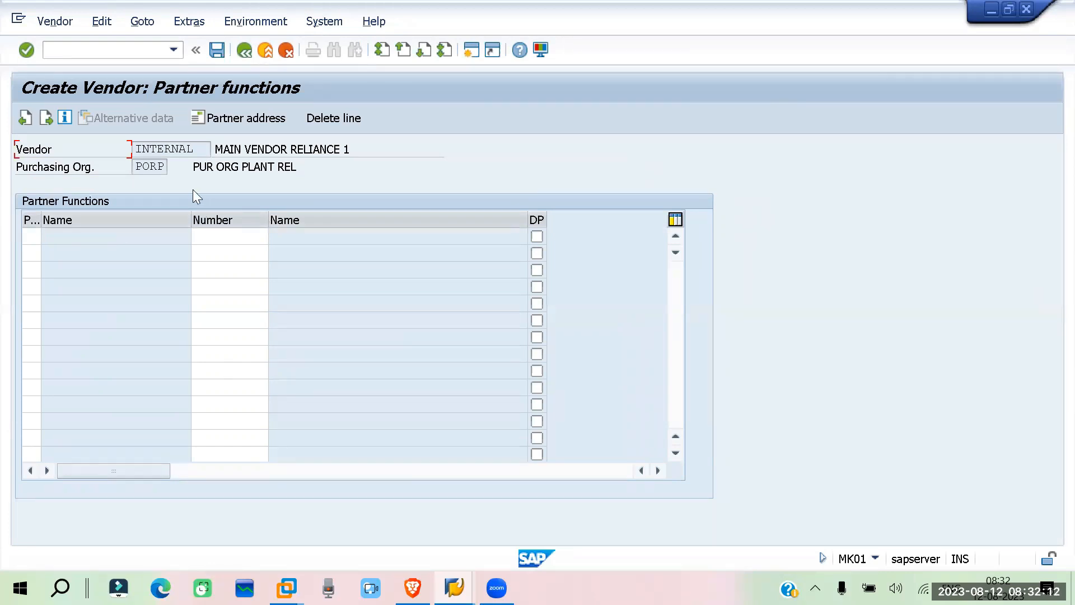
key("Return")
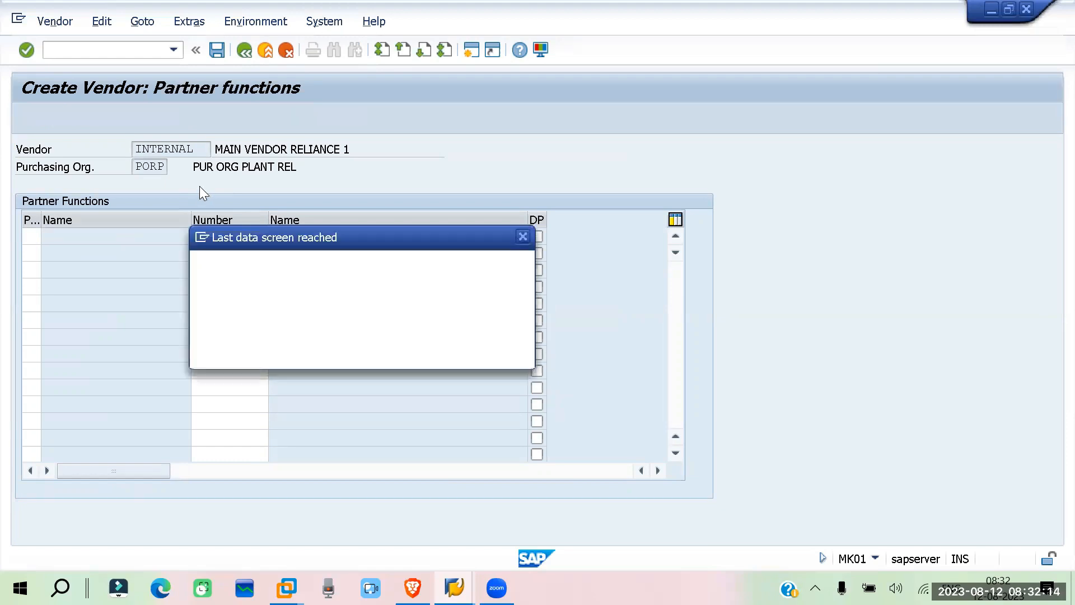
left_click(264, 354)
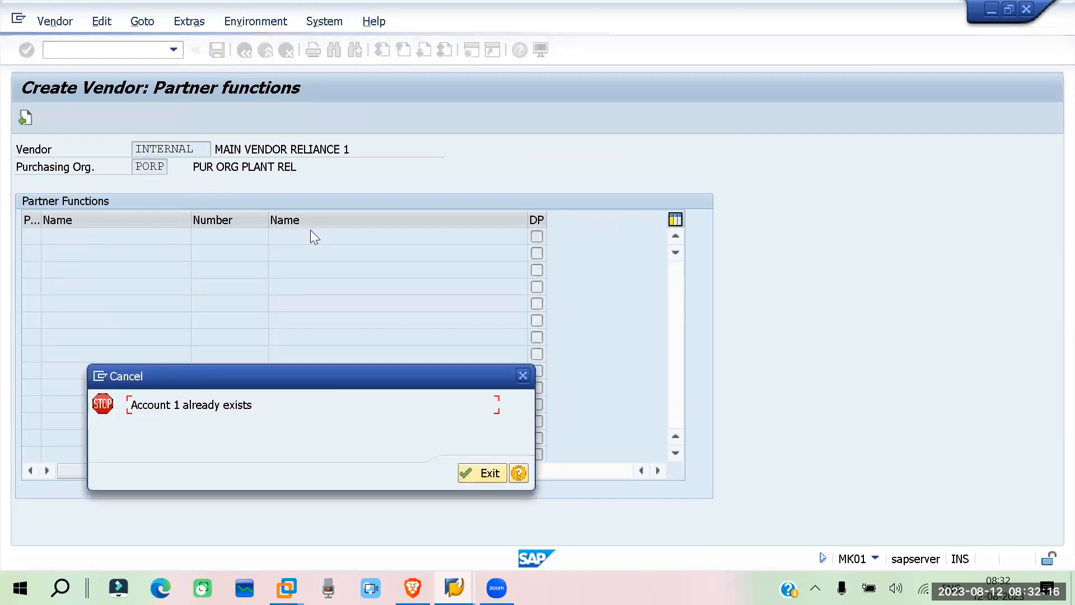
left_click(523, 375)
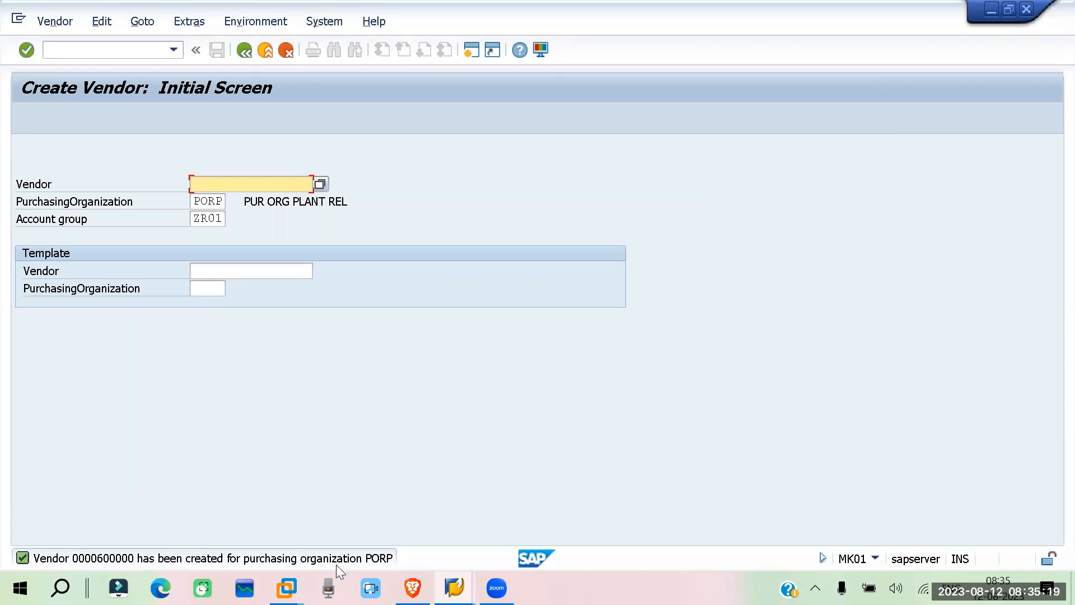
Open the details of the vendor creation message, highlight the vendor number in it, and close the details
left_click(109, 556)
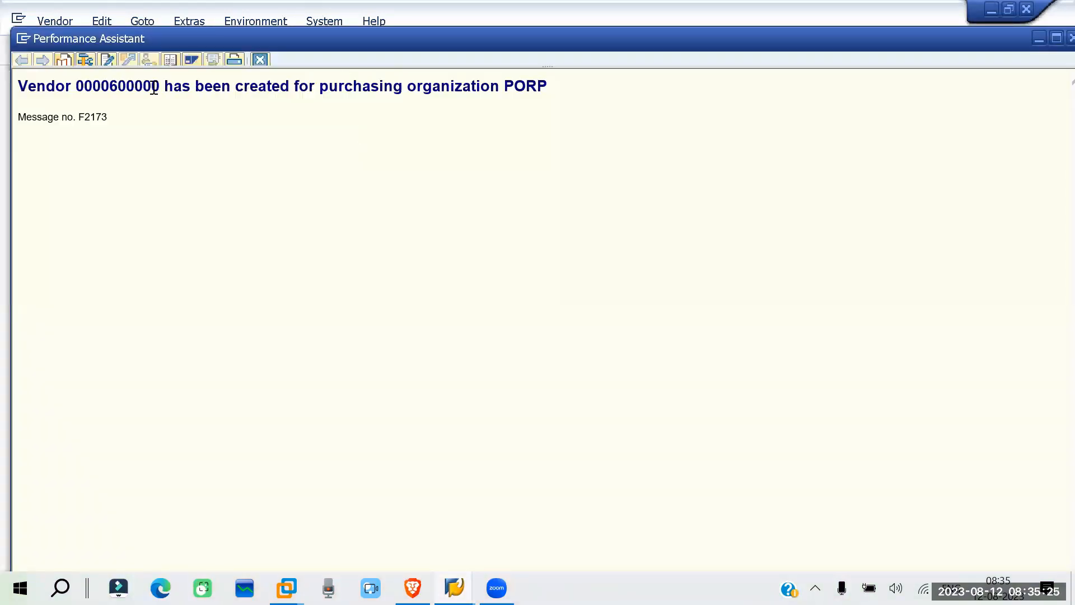
left_click_drag(161, 83, 111, 78)
left_click(262, 59)
left_click(300, 178)
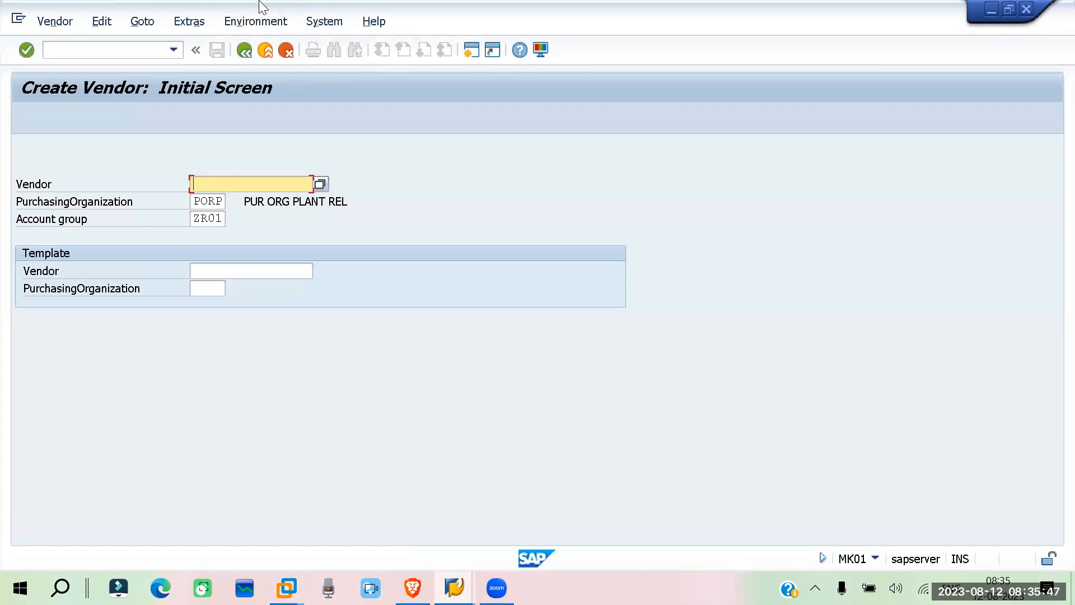
Start transaction FK01 with /nfk01 to create the vendor's accounting data
left_click(104, 47)
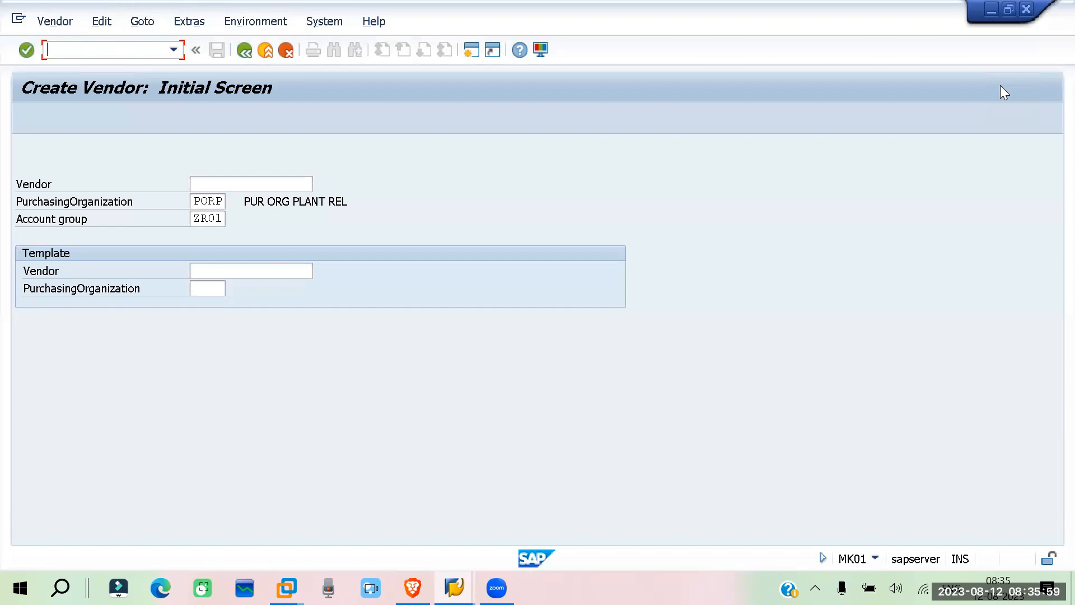
type("/nfk01")
key("Return")
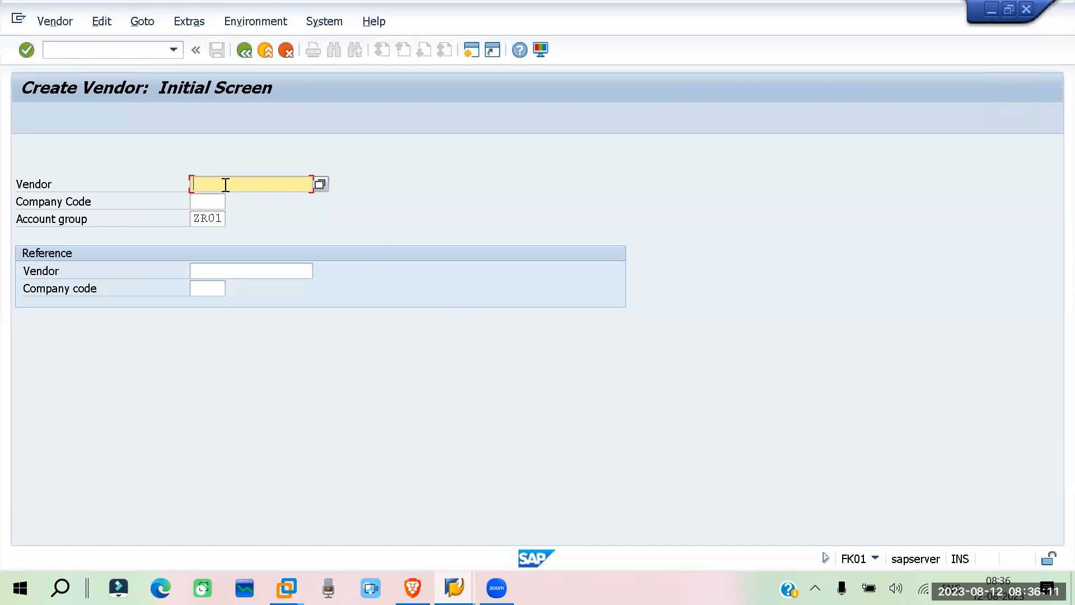
Enter the new vendor's number with company code RE01 and proceed to its accounting information
type("600000")
left_click(216, 200)
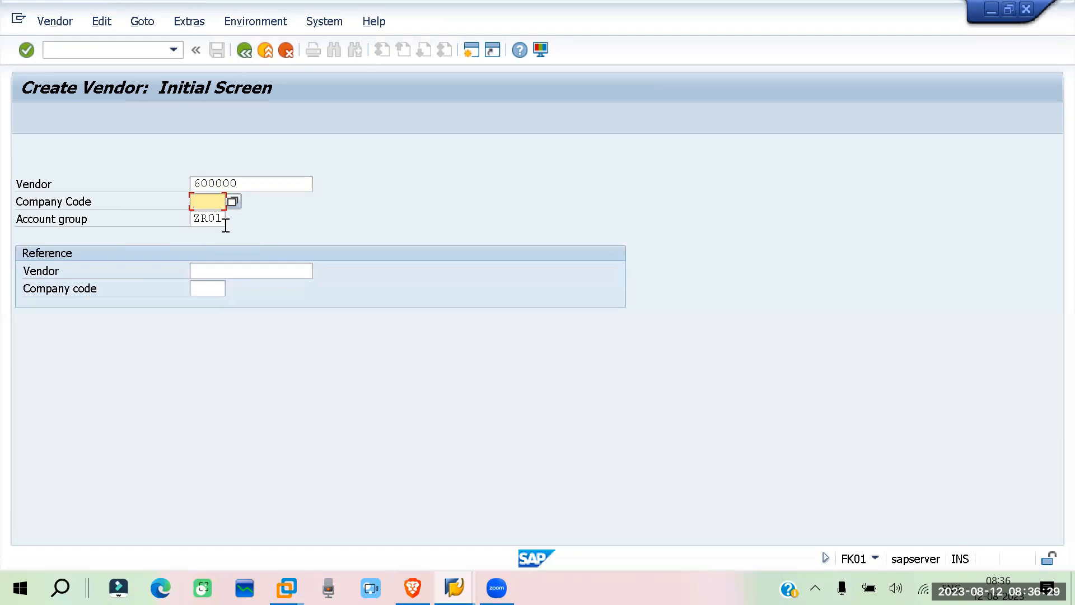
type("re01")
key("Return")
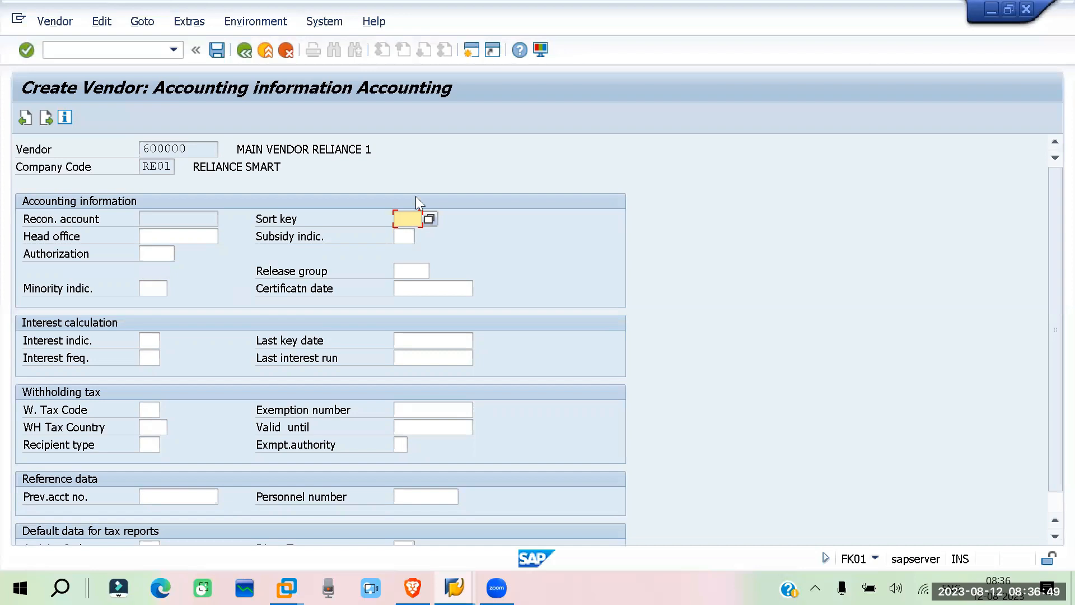
Review the Recon. account field and the rest of the accounting information, and continue to the payment transactions data without entries
left_click(498, 242)
left_click(67, 221)
left_click(171, 218)
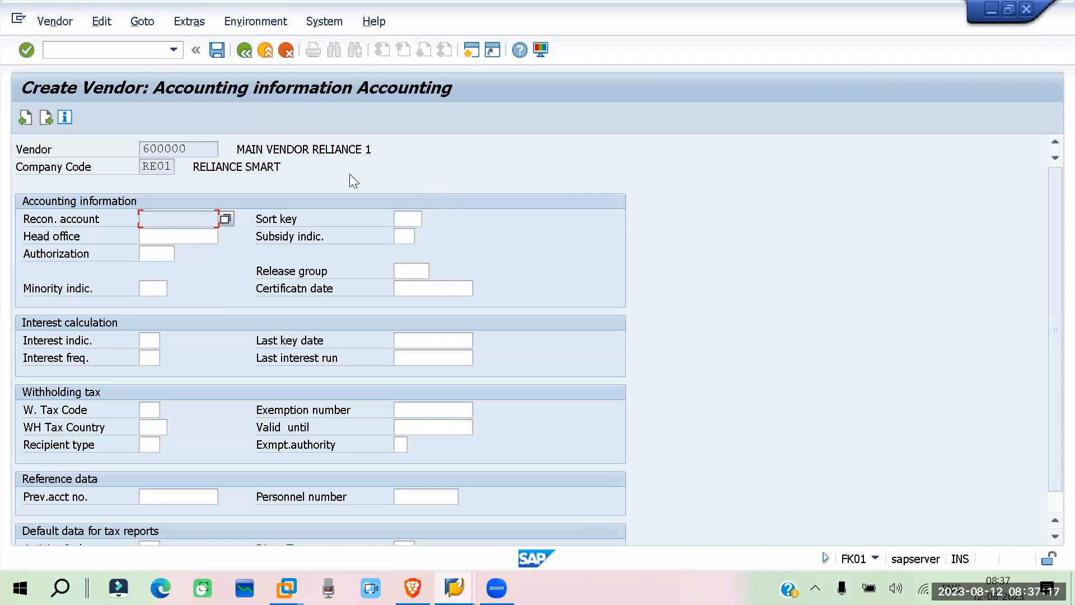
scroll(258, 328, "down", 2)
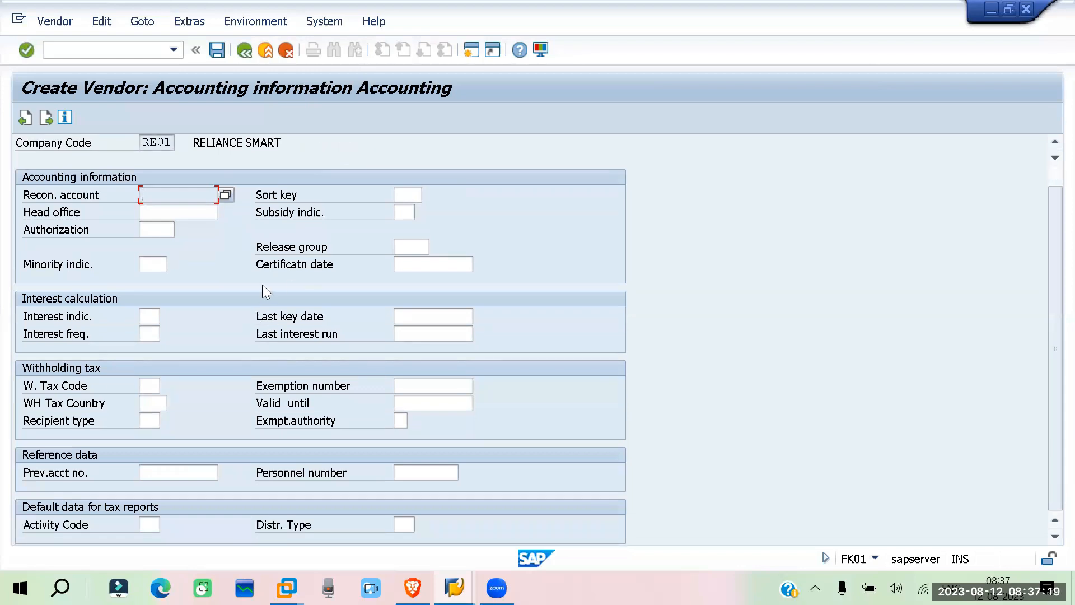
scroll(266, 291, "up", 2)
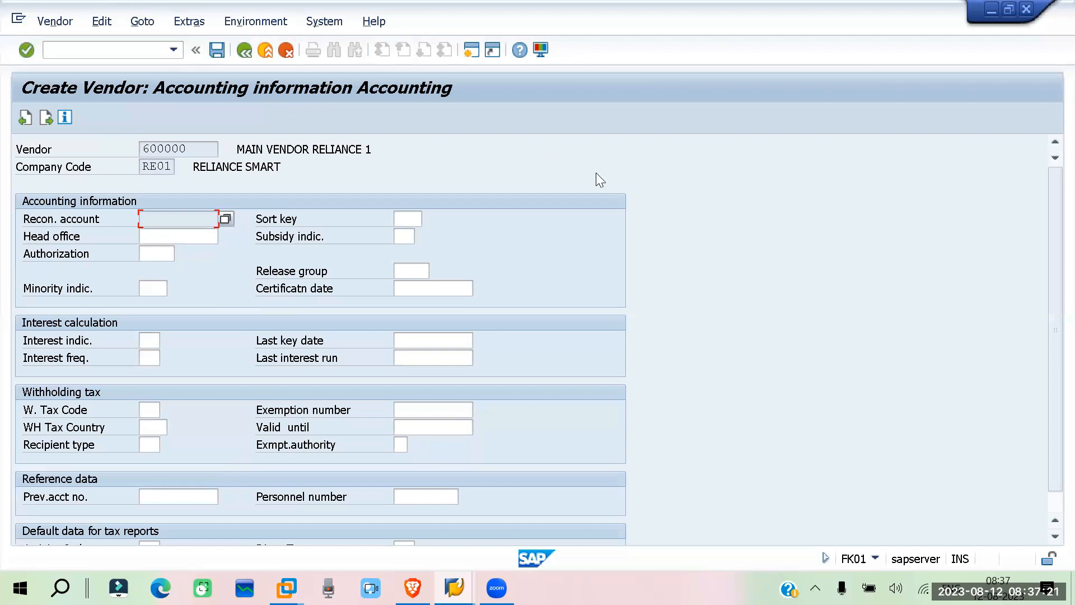
left_click(286, 178)
key("Return")
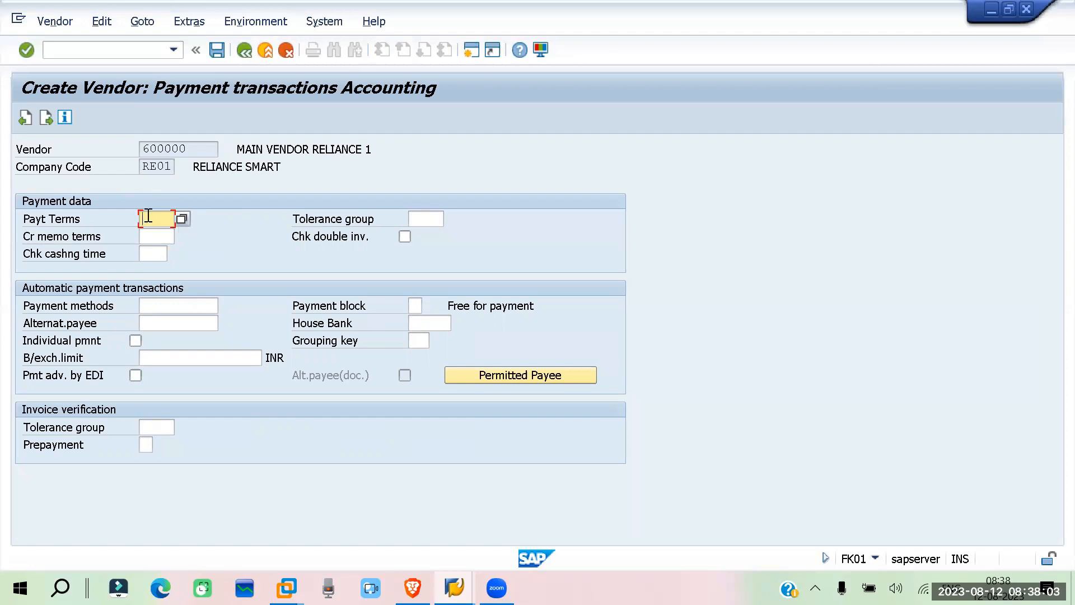
Look through the available payment terms, set the vendor's terms to ZR01, and enable the double invoice check
left_click(182, 219)
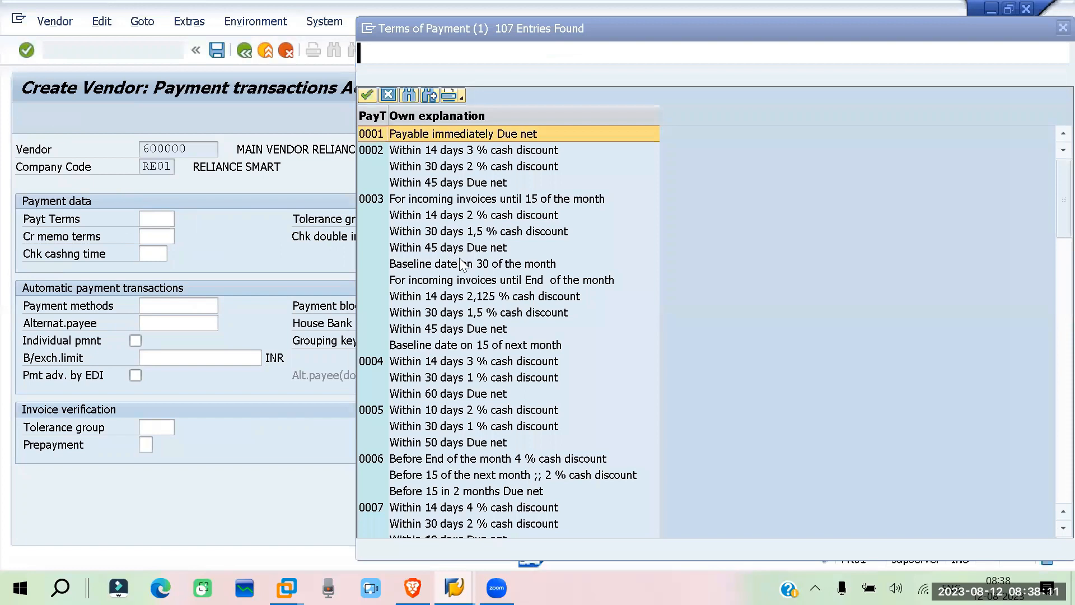
scroll(493, 273, "down", 15)
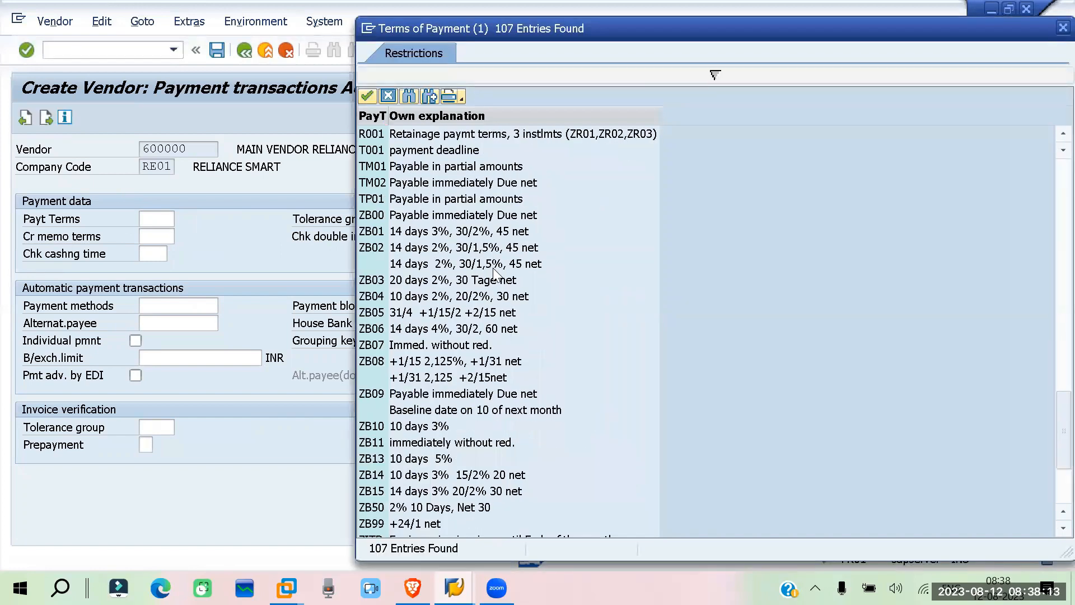
scroll(491, 272, "down", 3)
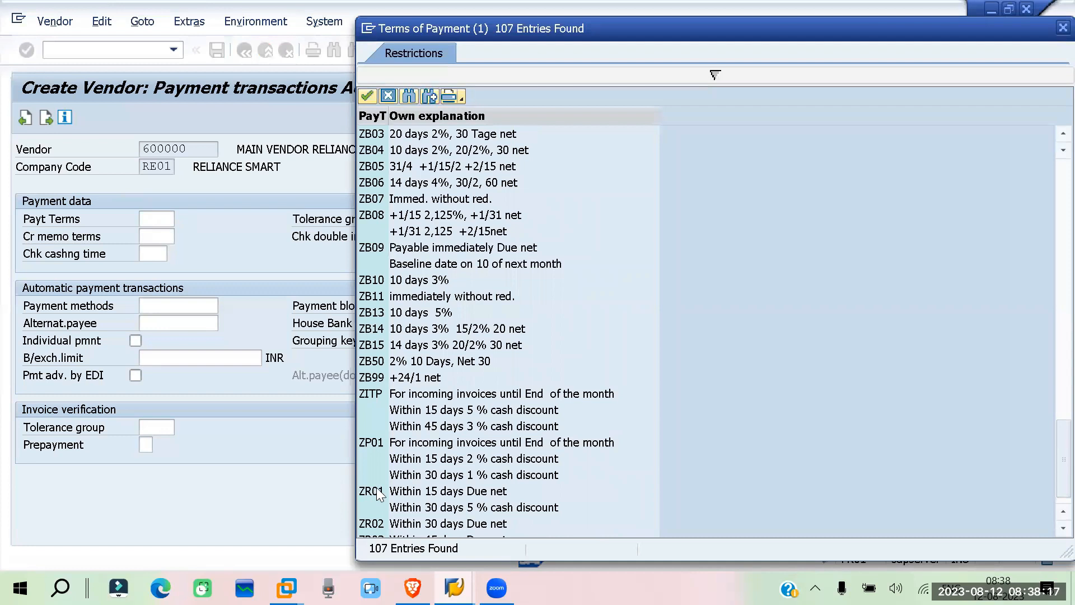
scroll(375, 493, "down", 1)
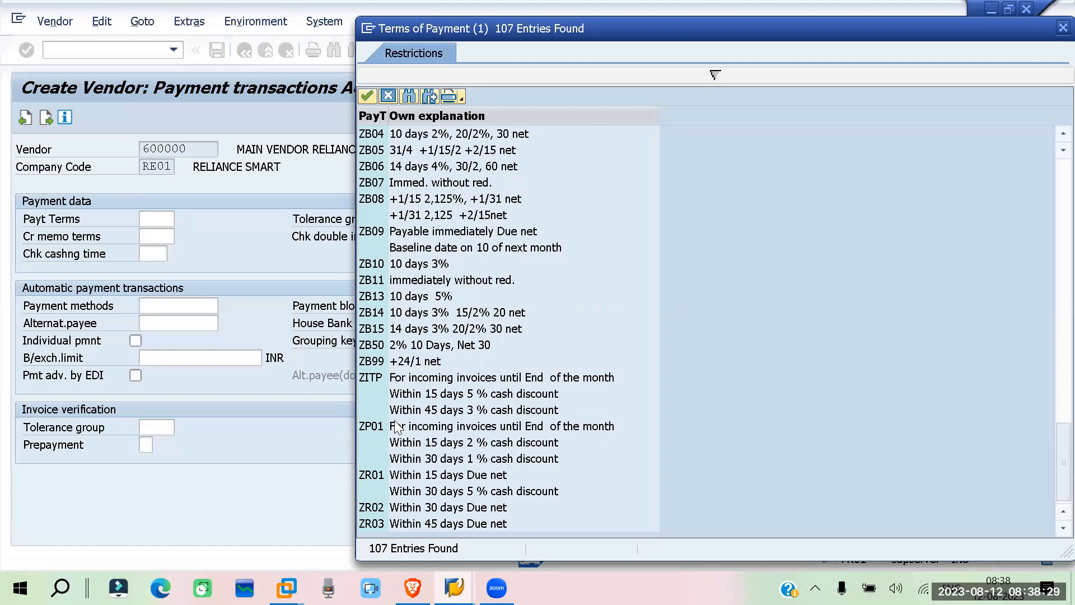
scroll(397, 427, "up", 4)
scroll(398, 427, "down", 1)
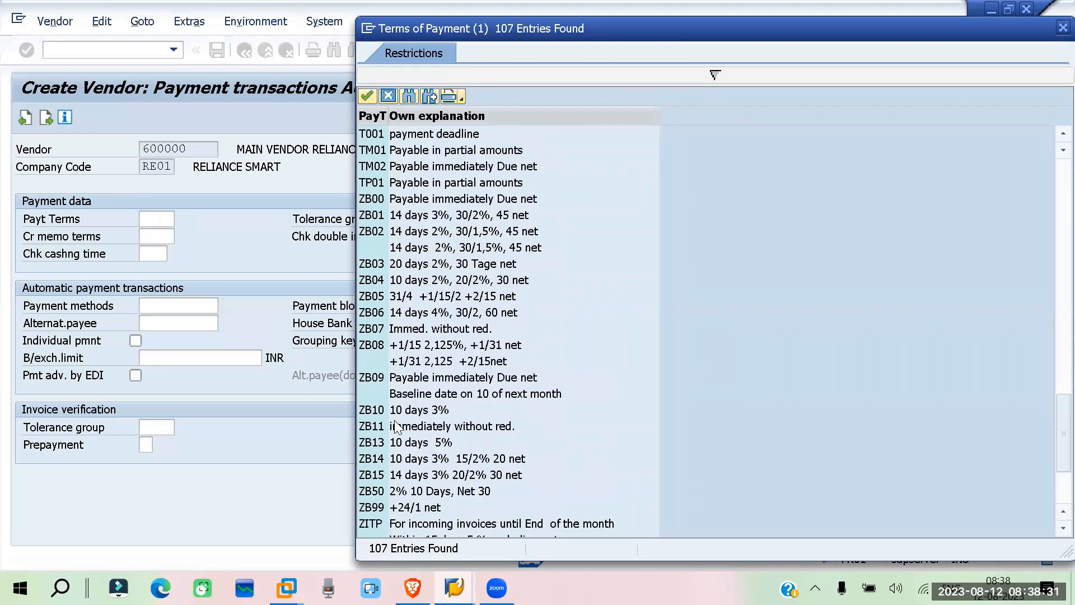
scroll(397, 427, "up", 2)
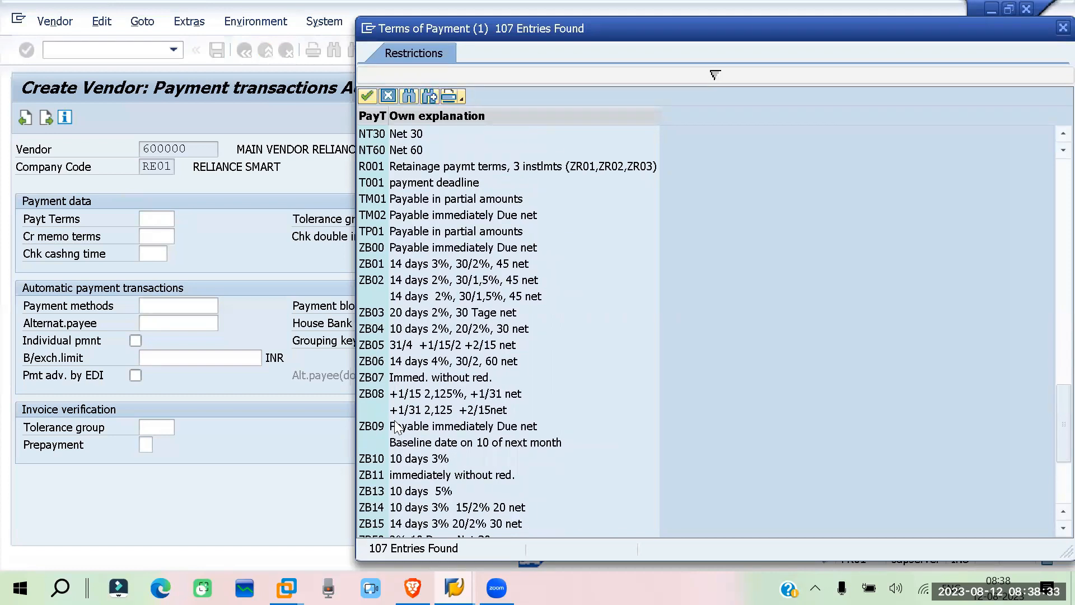
scroll(398, 427, "up", 3)
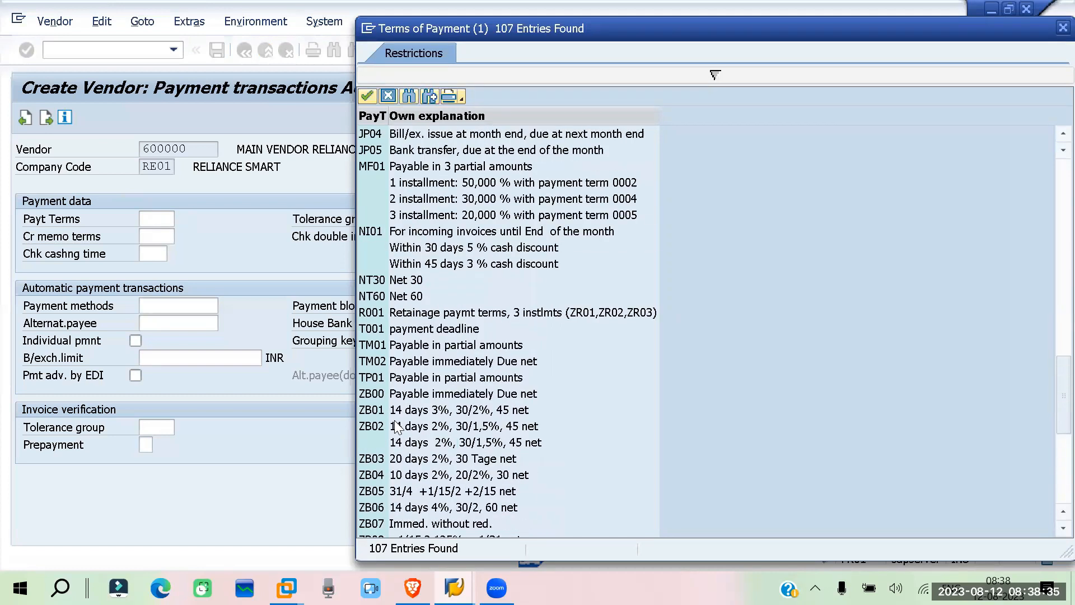
scroll(397, 428, "down", 7)
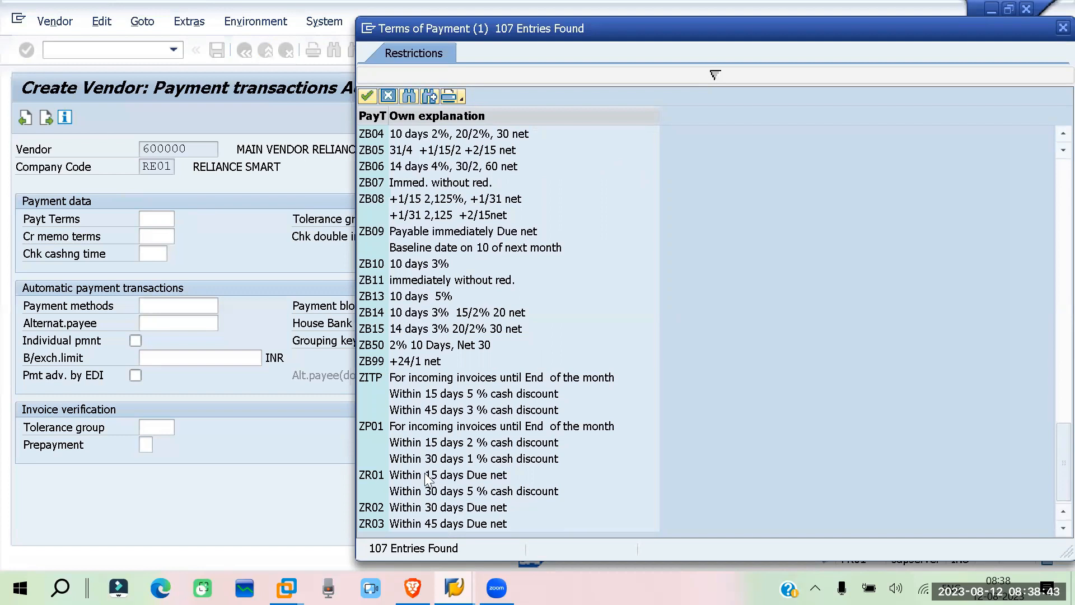
double_click(370, 475)
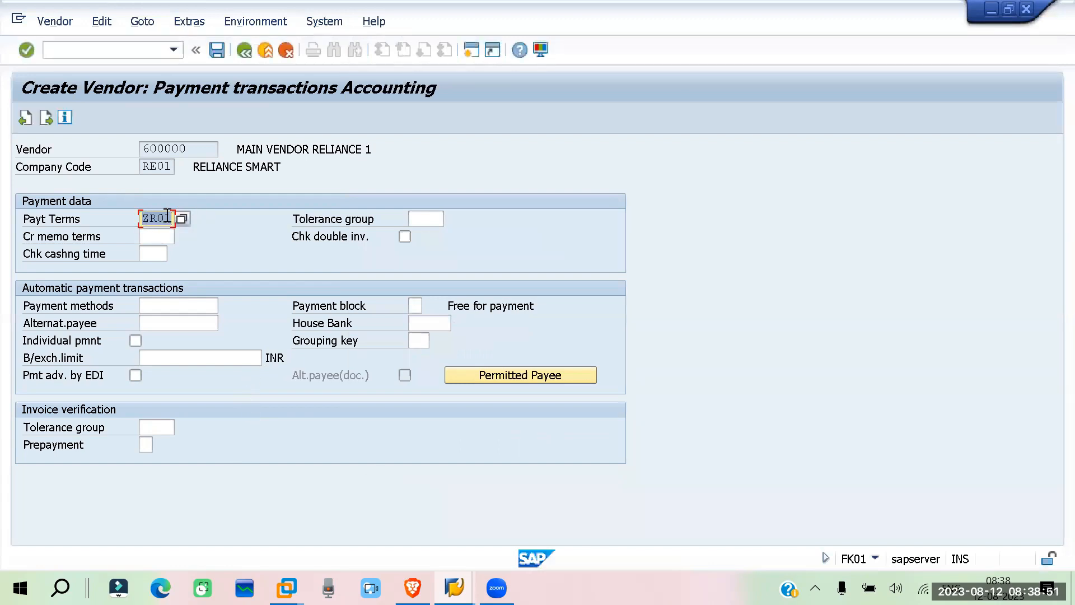
left_click(405, 238)
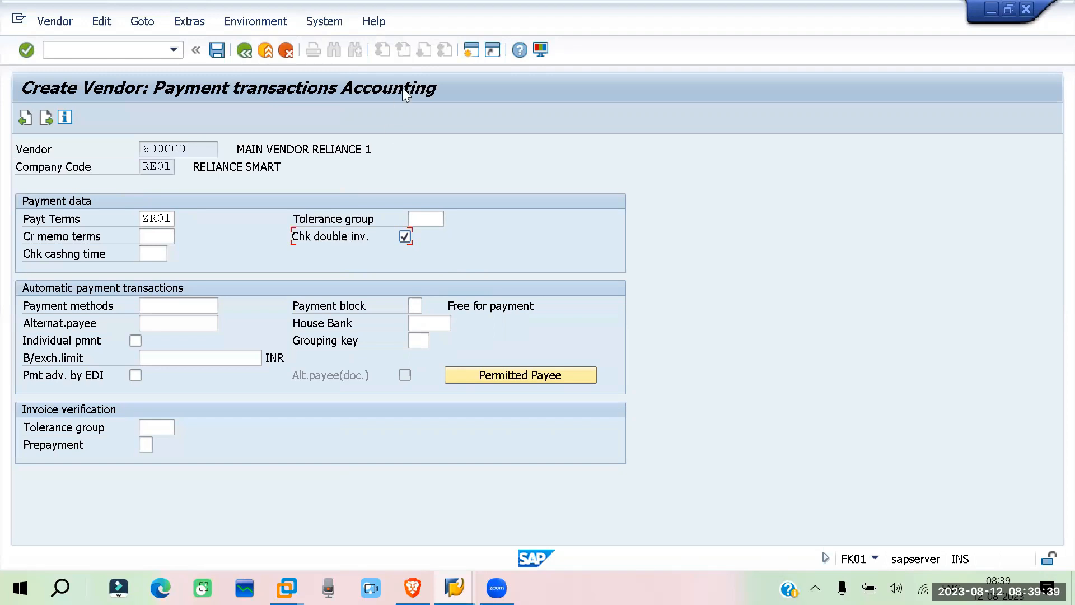
In a new SPRO session, open Set Check for Duplicate Invoices under Materials Management, Logistics Invoice Verification, Incoming Invoice
left_click(468, 51)
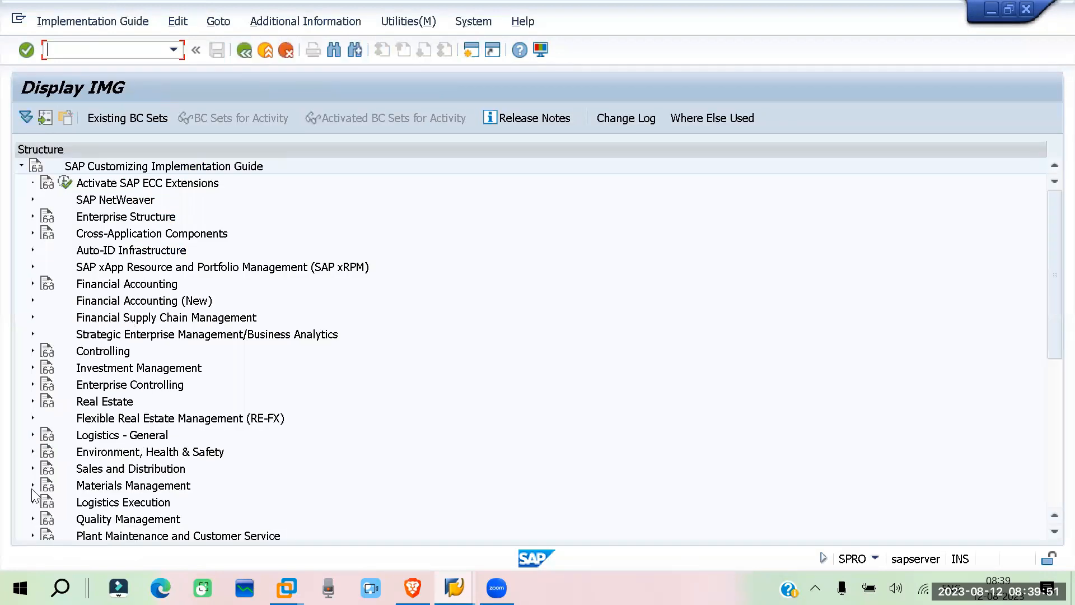
left_click(32, 485)
scroll(395, 342, "down", 3)
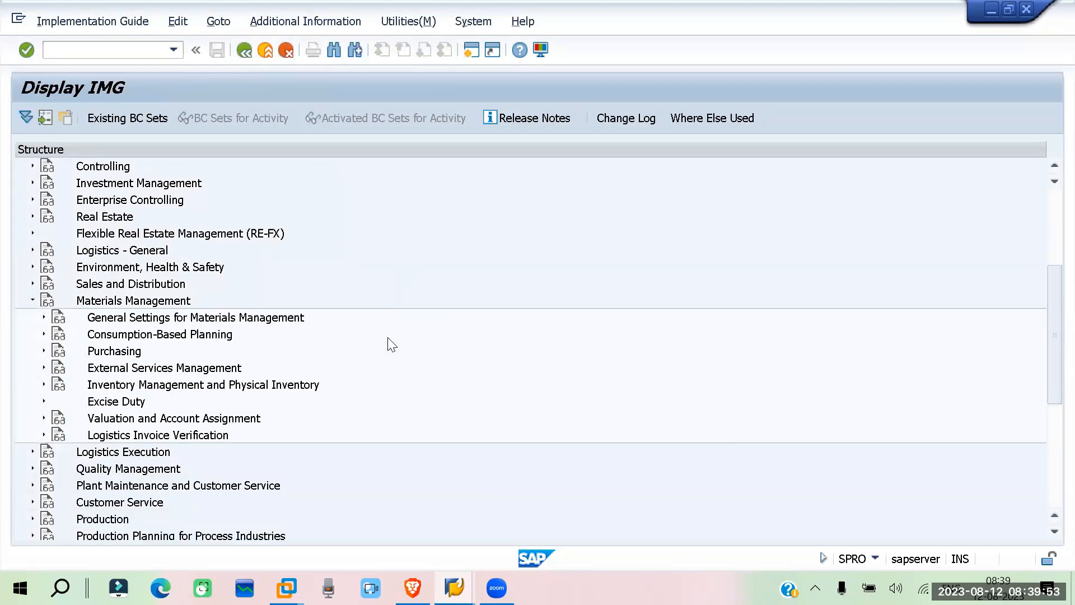
left_click(41, 436)
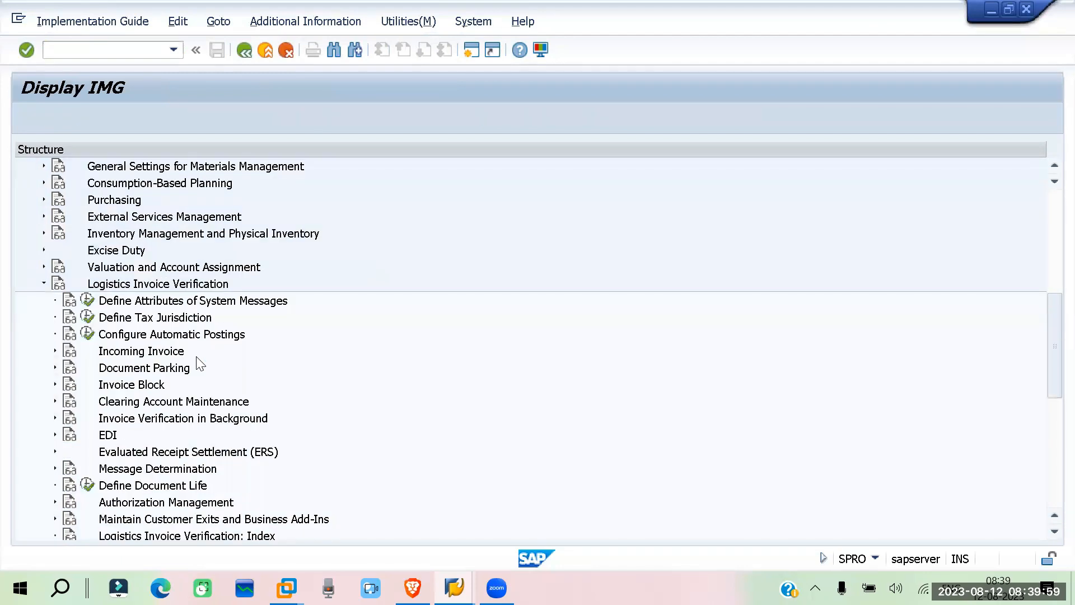
left_click(54, 352)
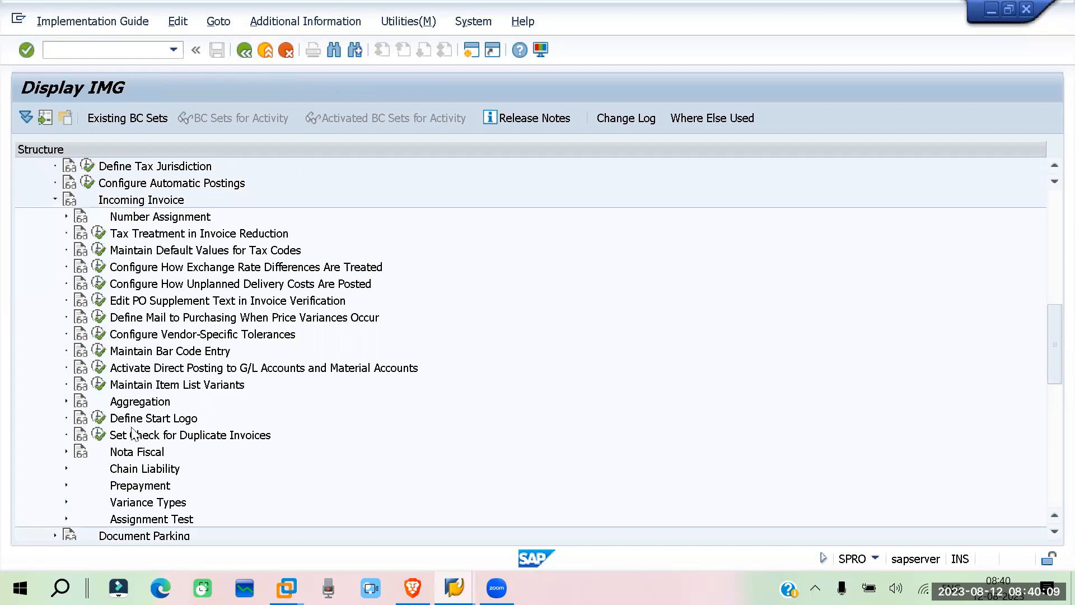
left_click(97, 434)
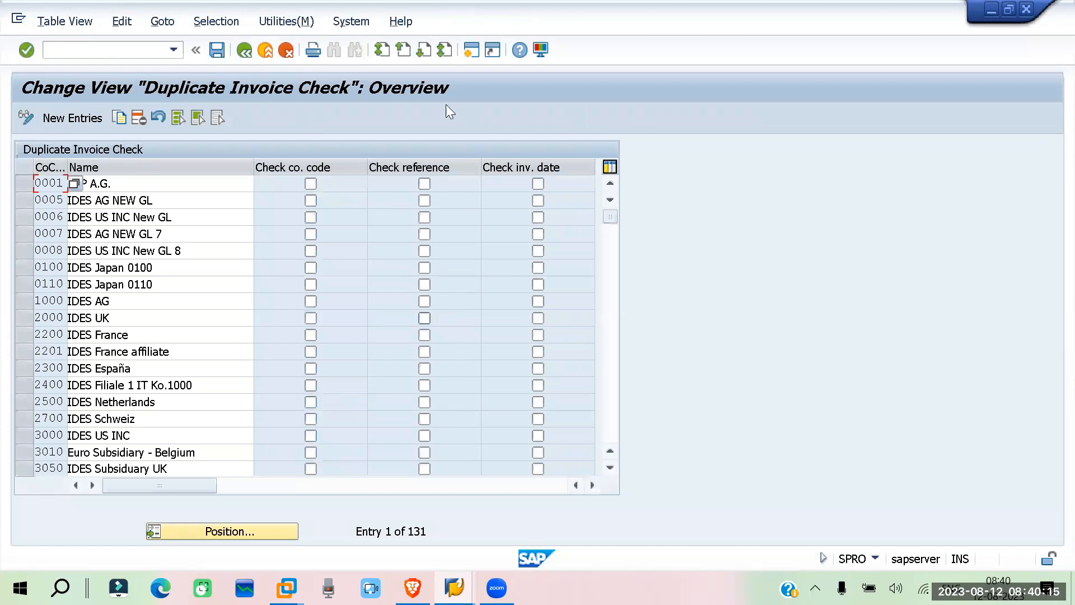
Find company code RE01 in the duplicate invoice check table, enable Check reference for it, and save the change with its customizing request
left_click(198, 530)
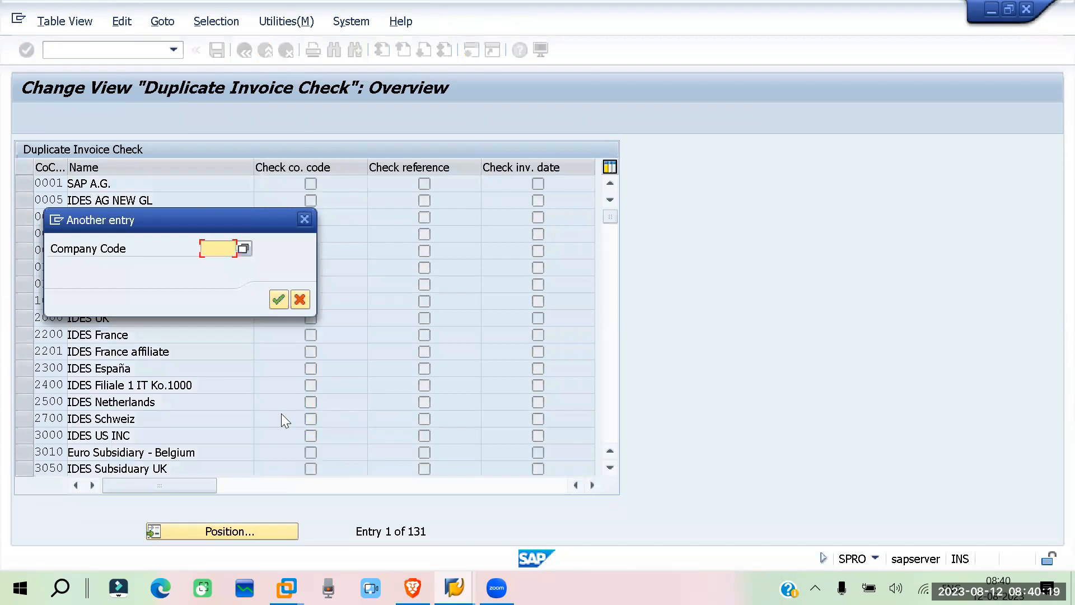
type("re01")
key("Return")
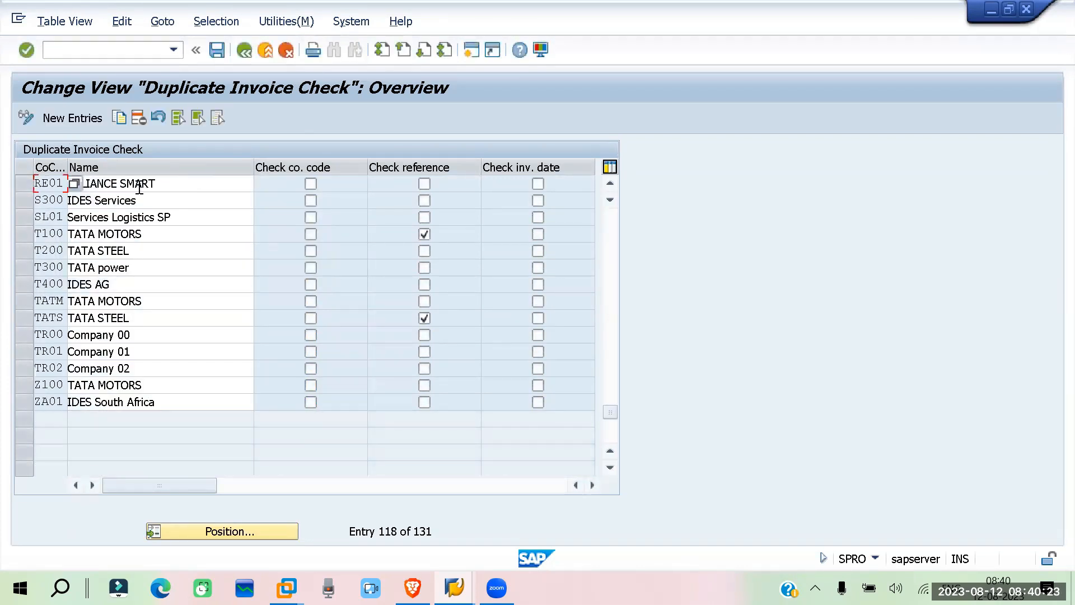
left_click(174, 183)
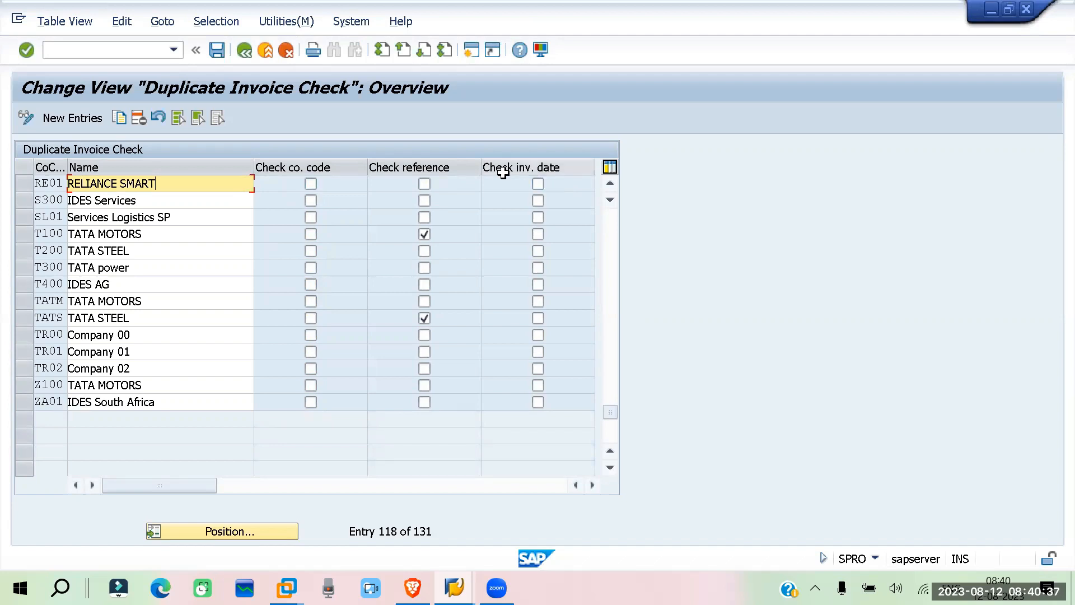
left_click(424, 184)
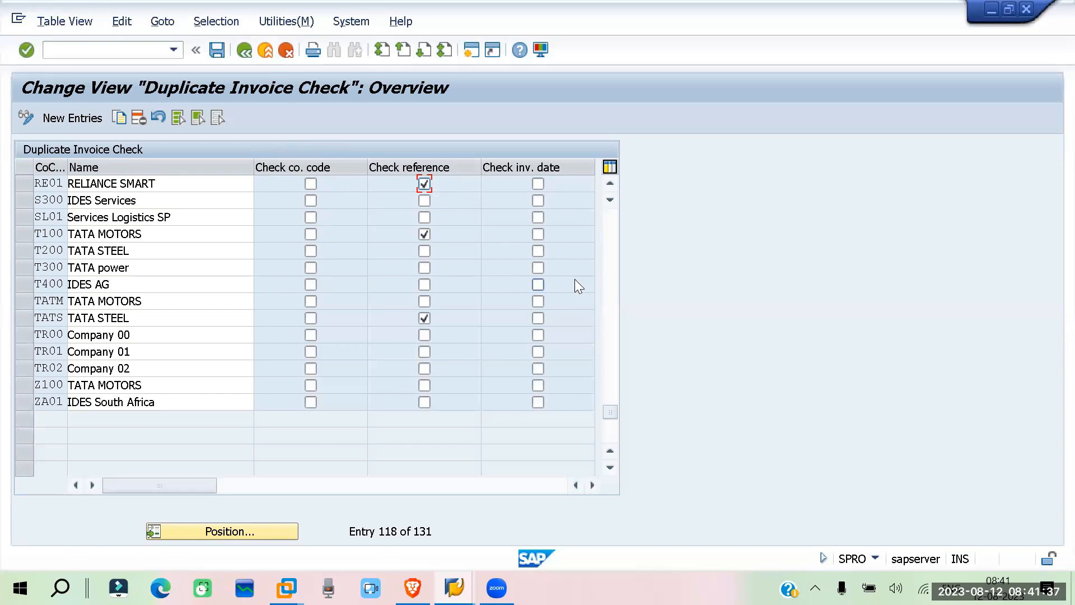
key("ctrl+s")
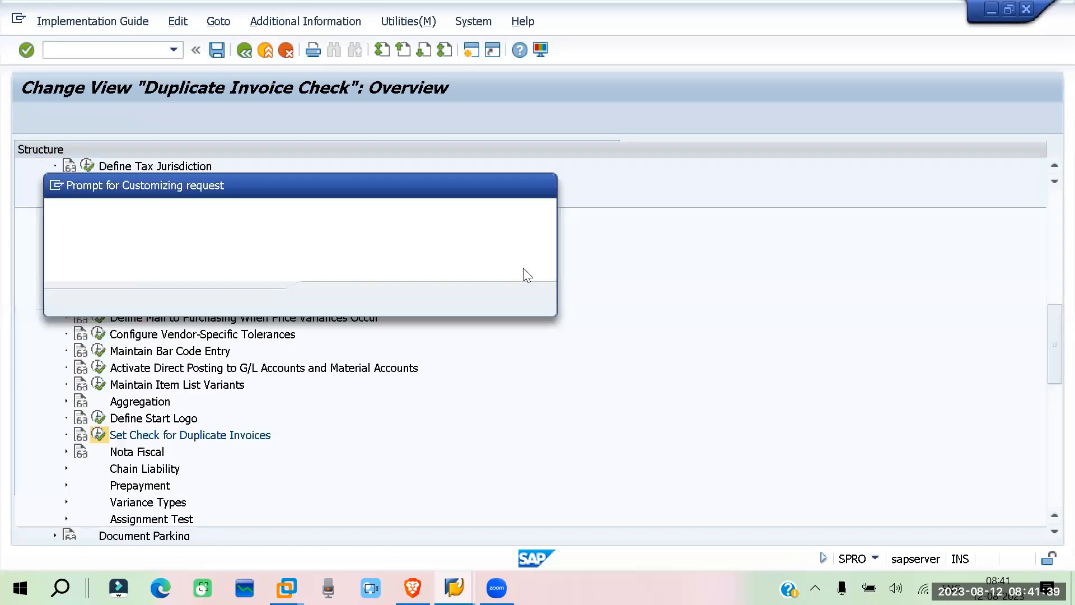
left_click(329, 299)
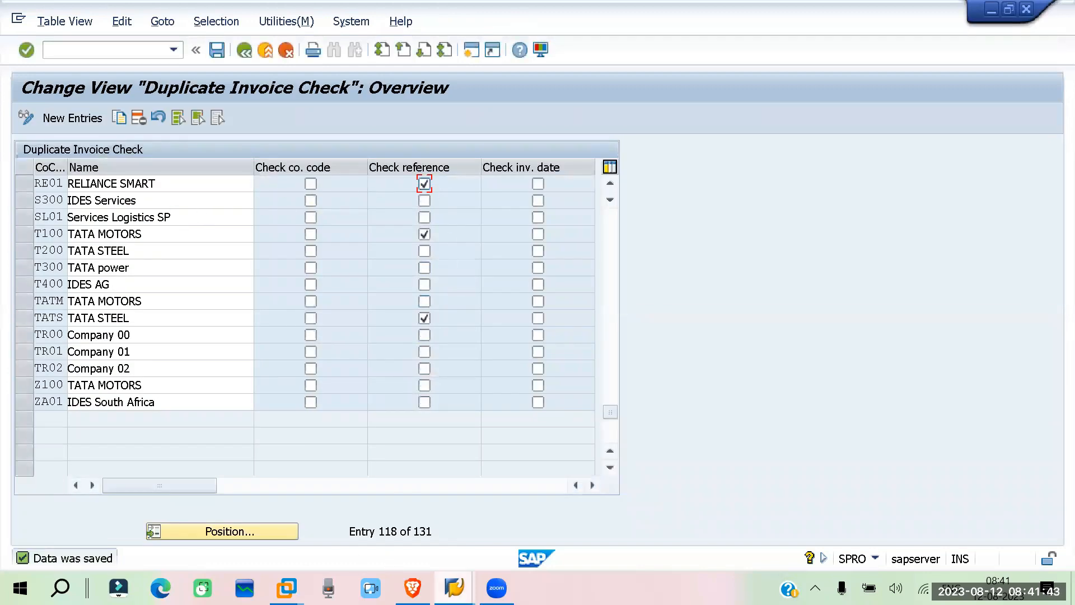
Return to the FK01 session and assign Cheque and Bank Transfer as the vendor's payment methods
left_click(454, 588)
left_click(365, 505)
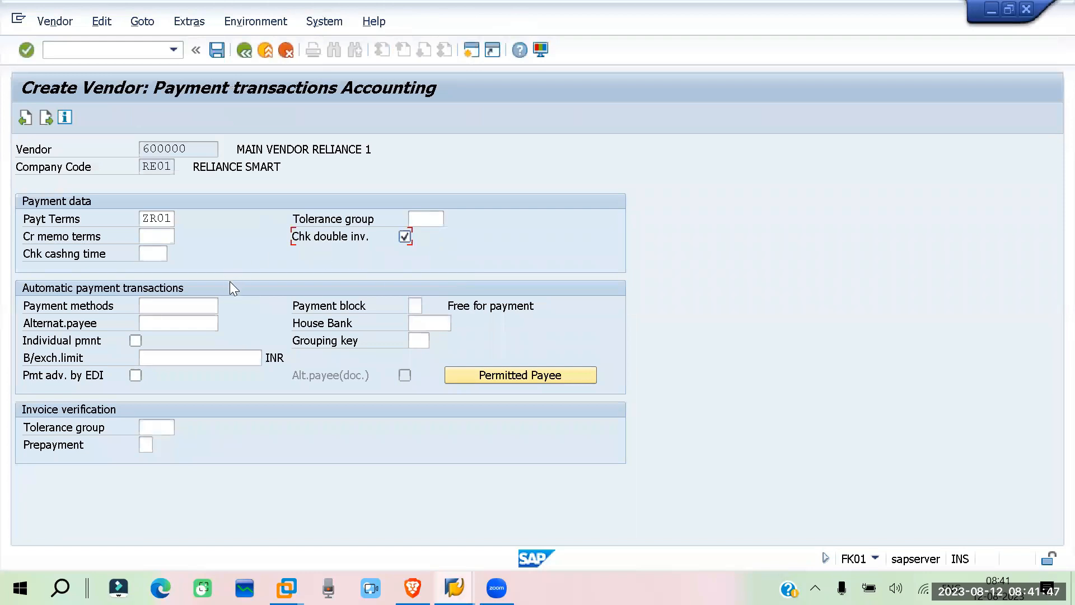
left_click(197, 309)
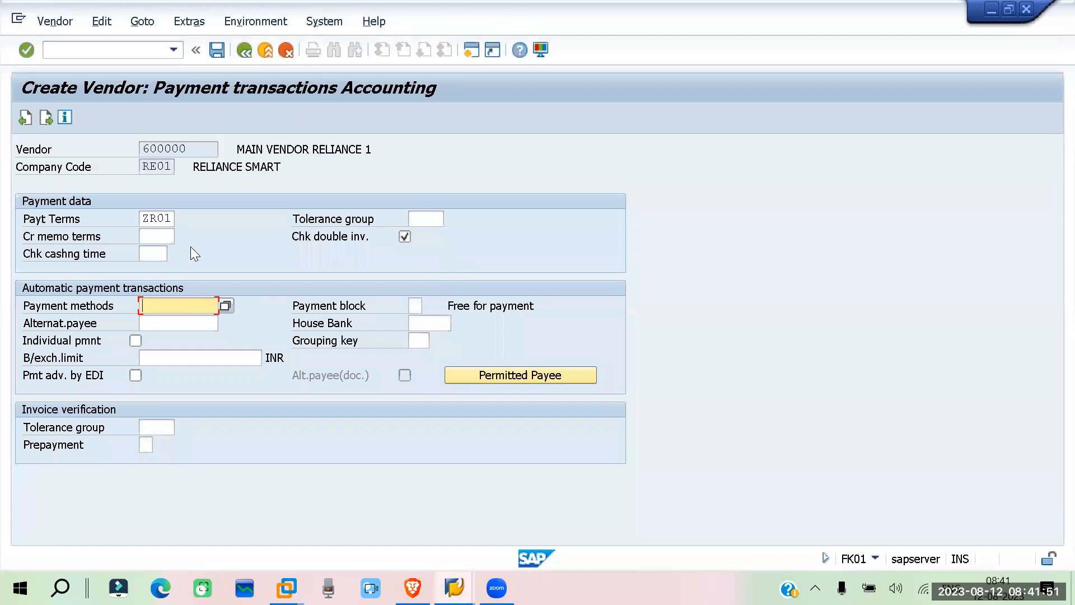
left_click(225, 306)
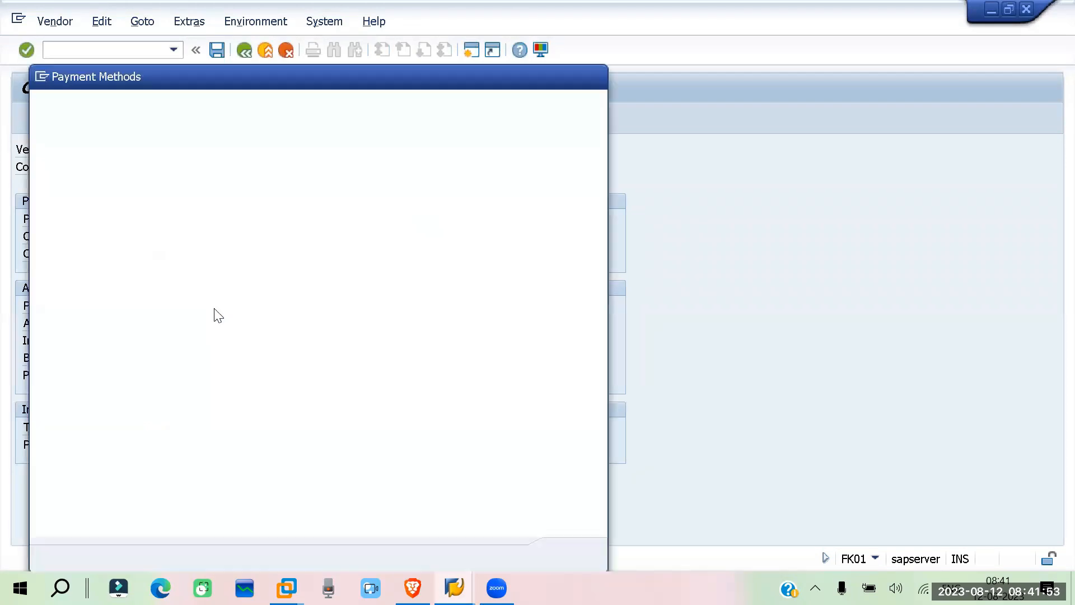
left_click(57, 156)
left_click(57, 174)
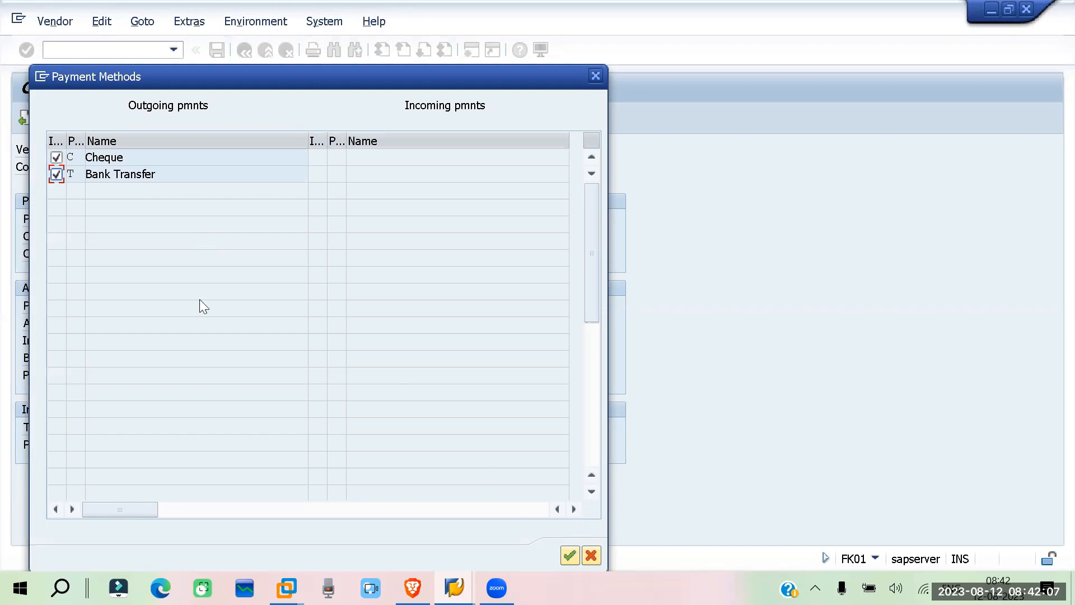
left_click(570, 557)
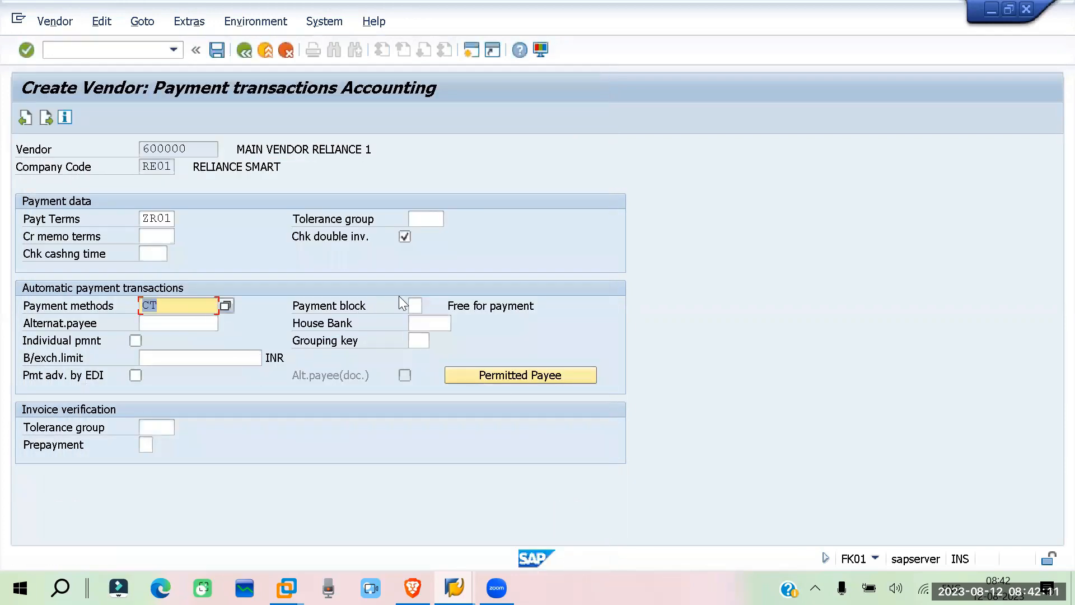
Review the Payment block field and the Tolerance group field for invoice verification
left_click(411, 306)
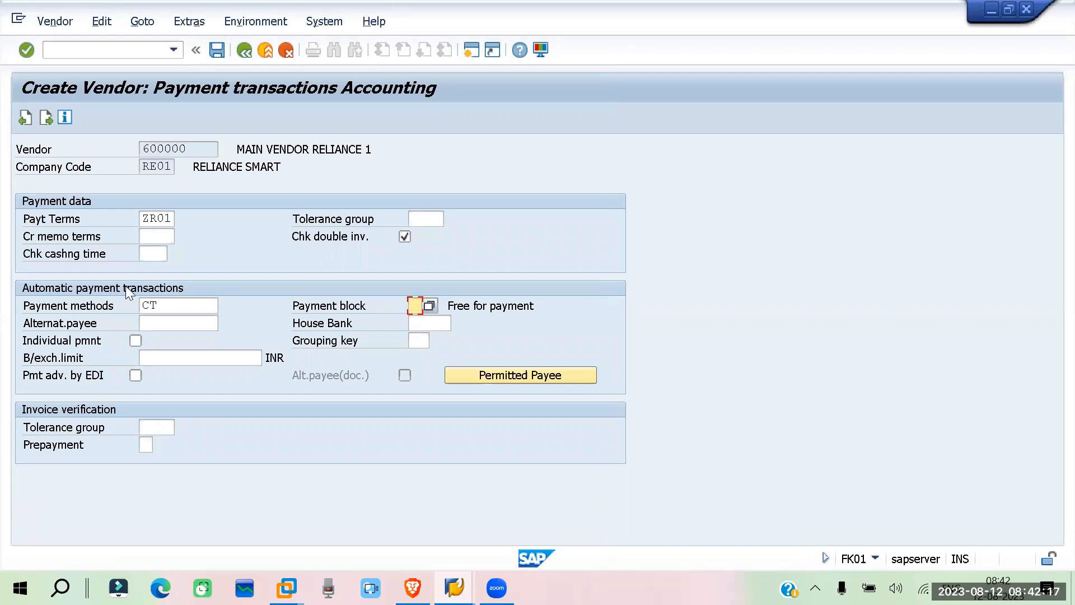
left_click(149, 427)
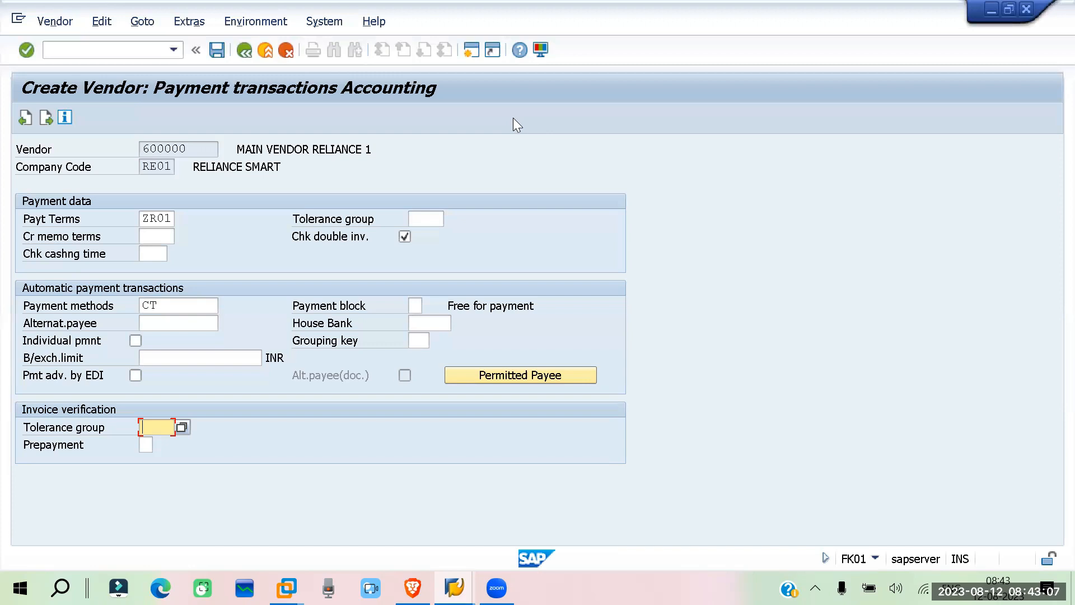
List the available tolerance groups for invoice verification and close the list without choosing one
left_click(184, 427)
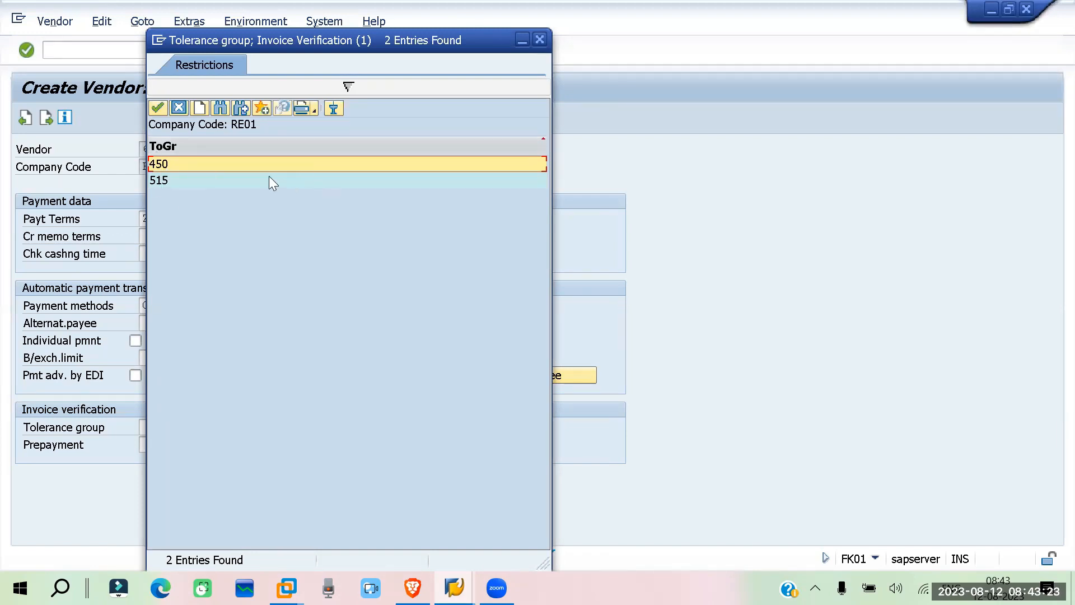
left_click(539, 39)
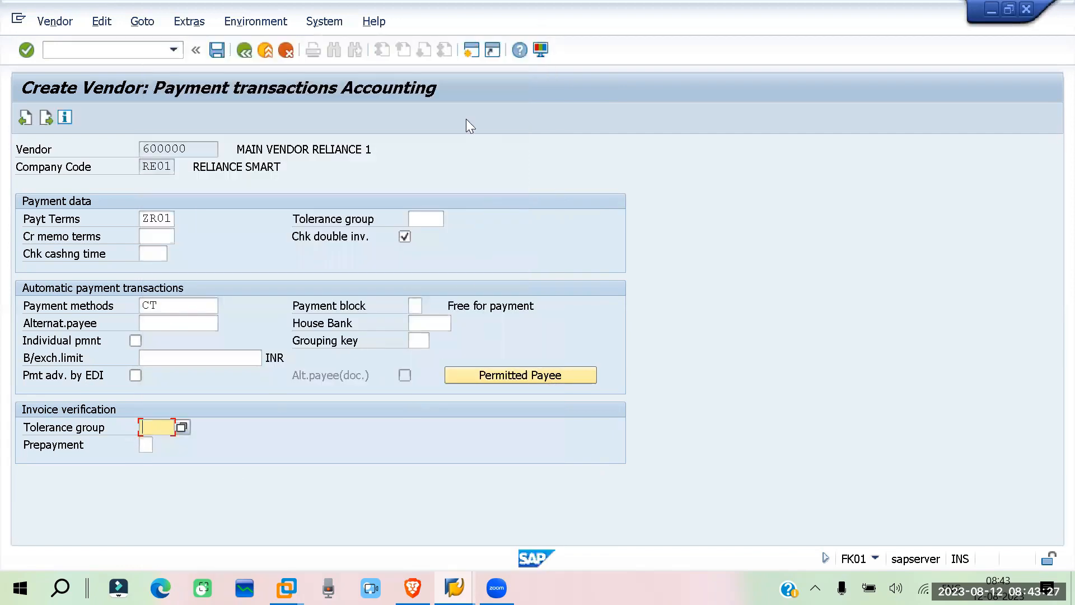
In a new SPRO session, open Configure Vendor-Specific Tolerances under Materials Management, Logistics Invoice Verification, Incoming Invoice
left_click(472, 51)
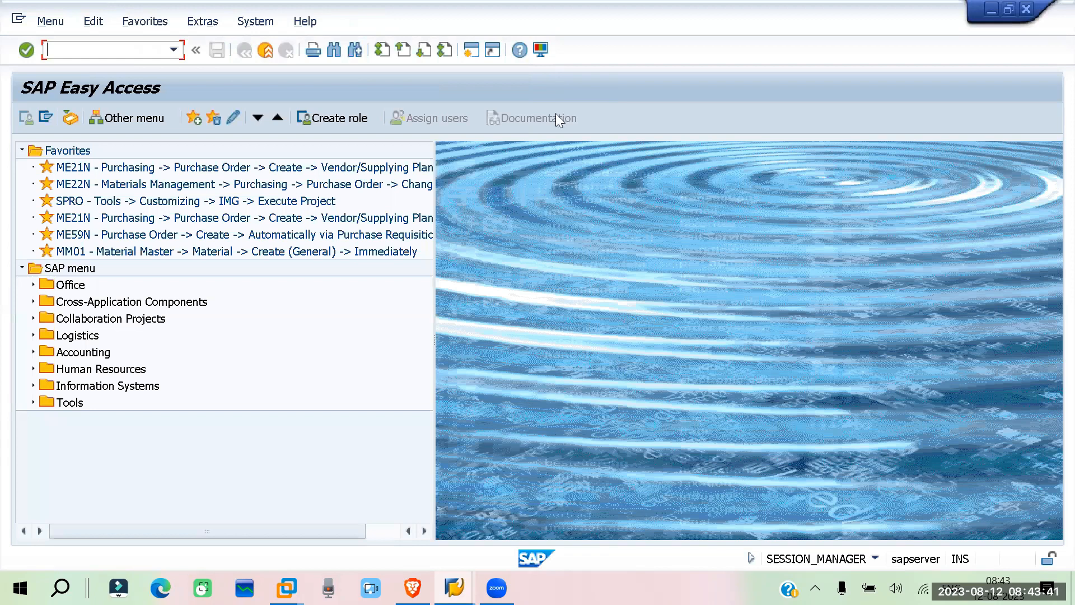
double_click(68, 201)
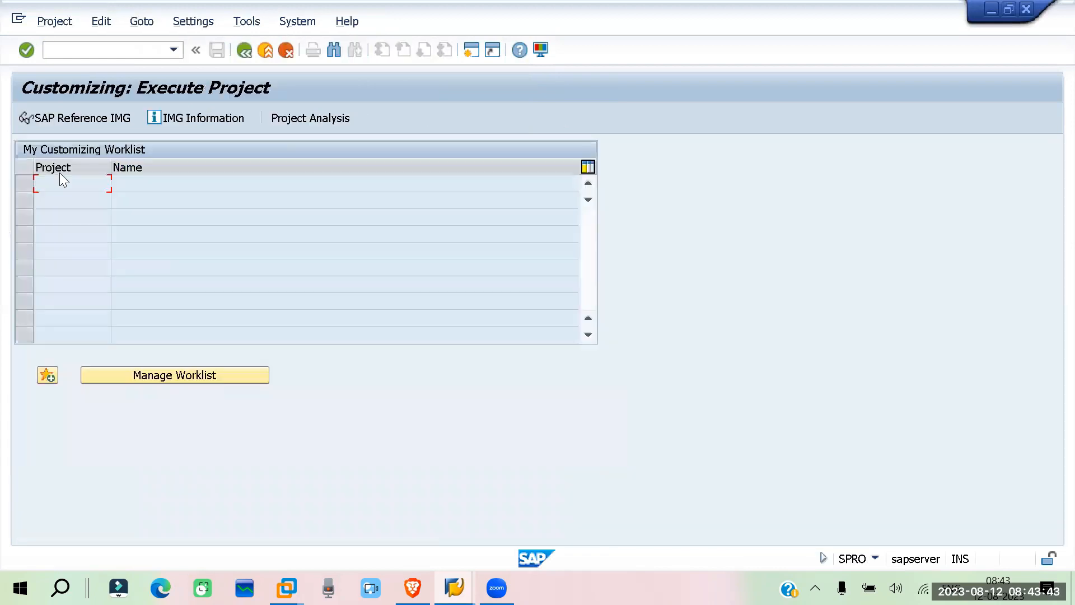
left_click(79, 118)
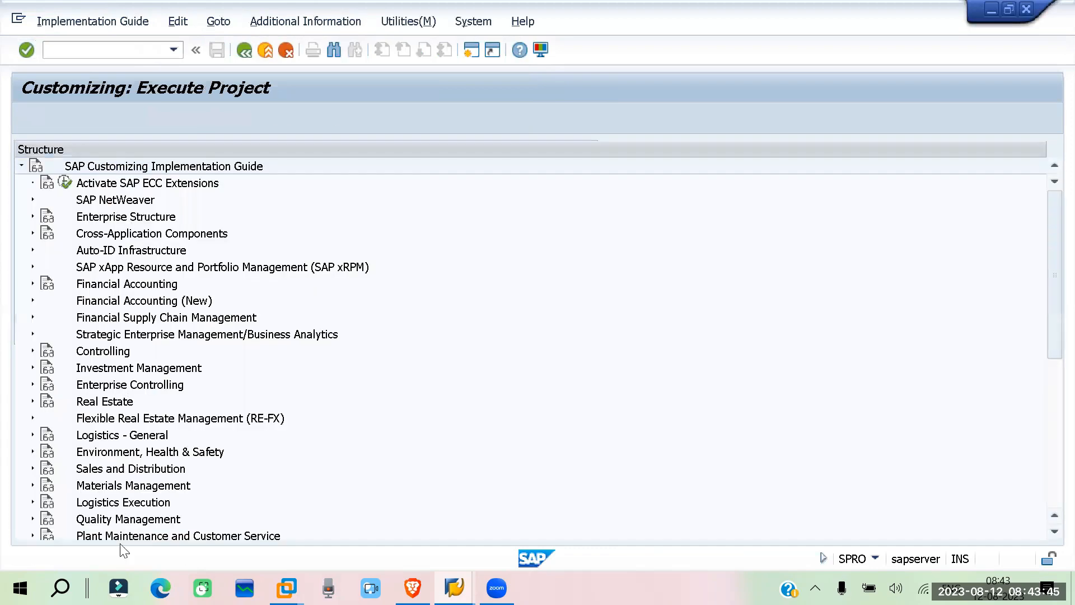
left_click(33, 485)
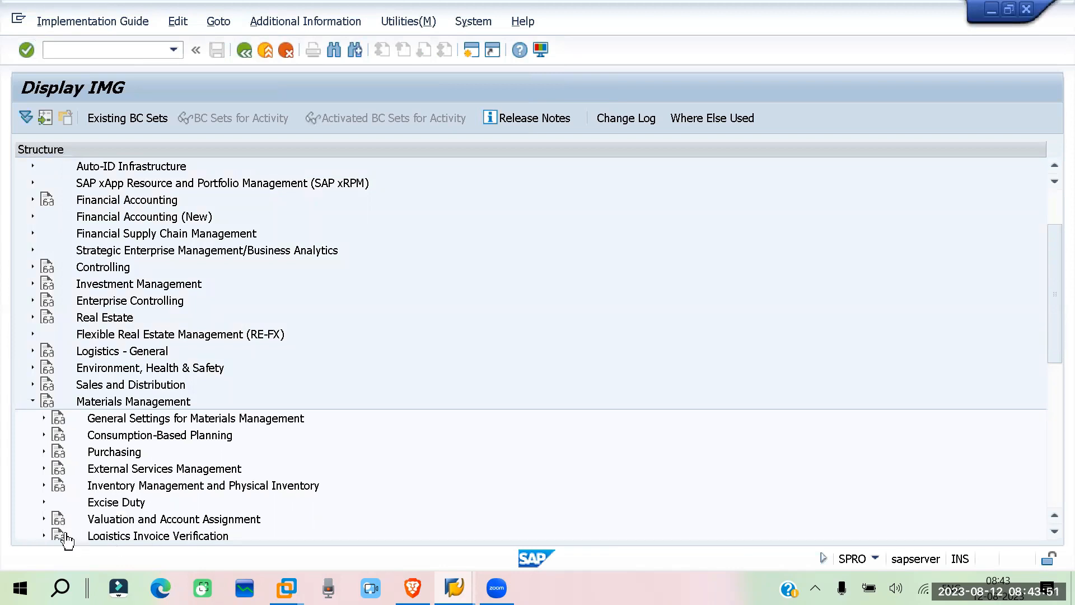
left_click(44, 535)
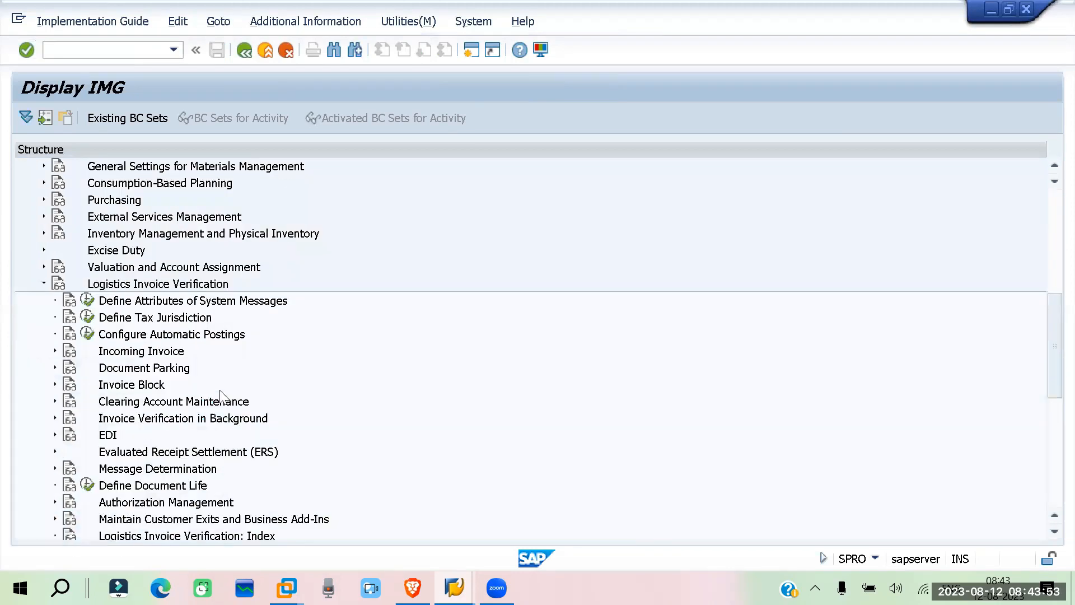
left_click(55, 351)
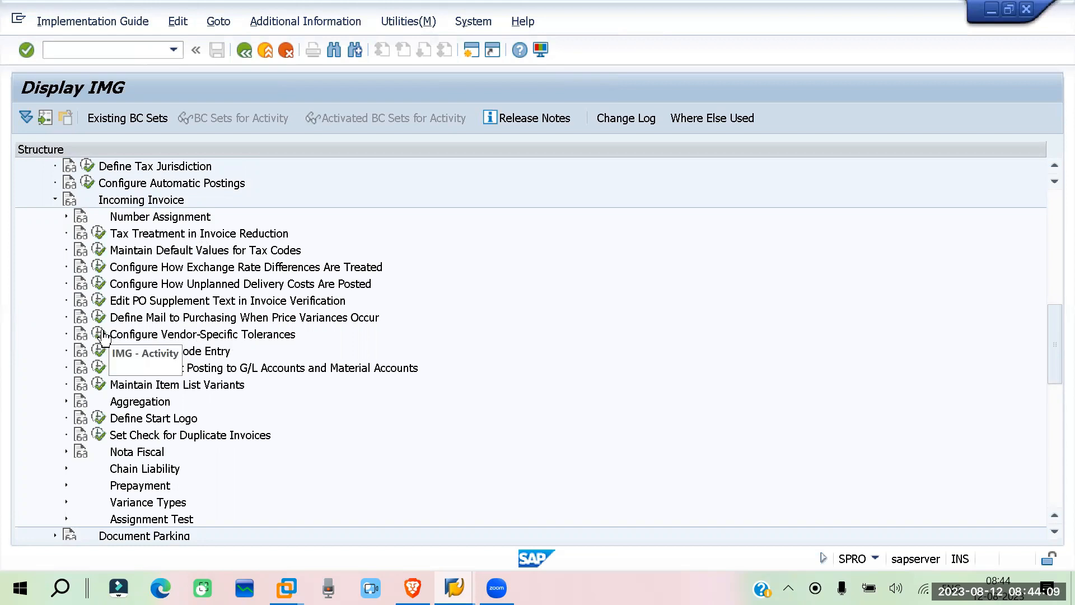
left_click(99, 334)
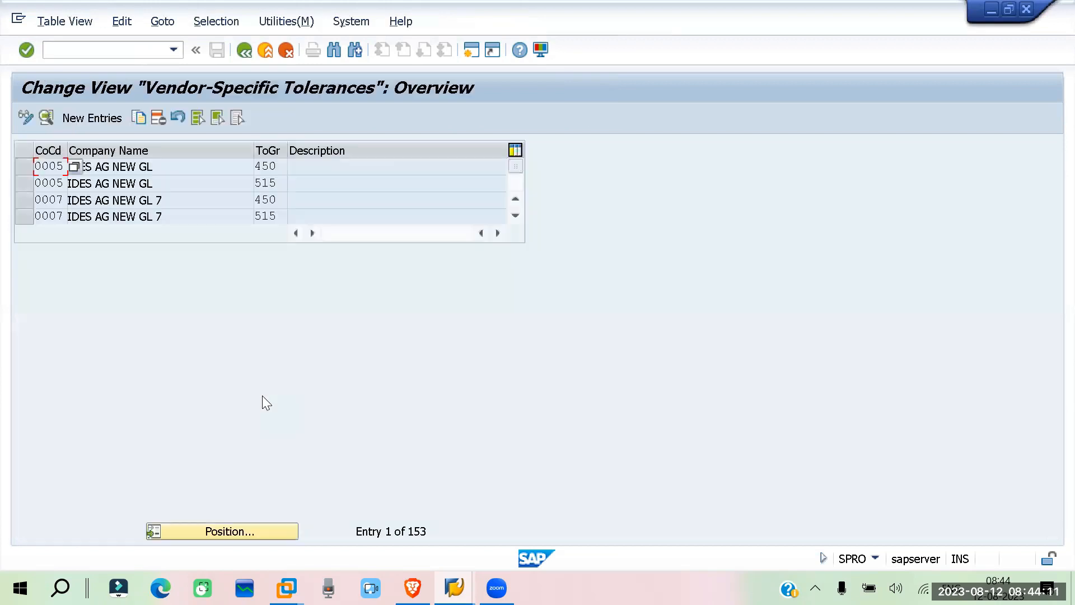
Find company code RE01 in the vendor-specific tolerances and open the details of its tolerance group 450
left_click(252, 527)
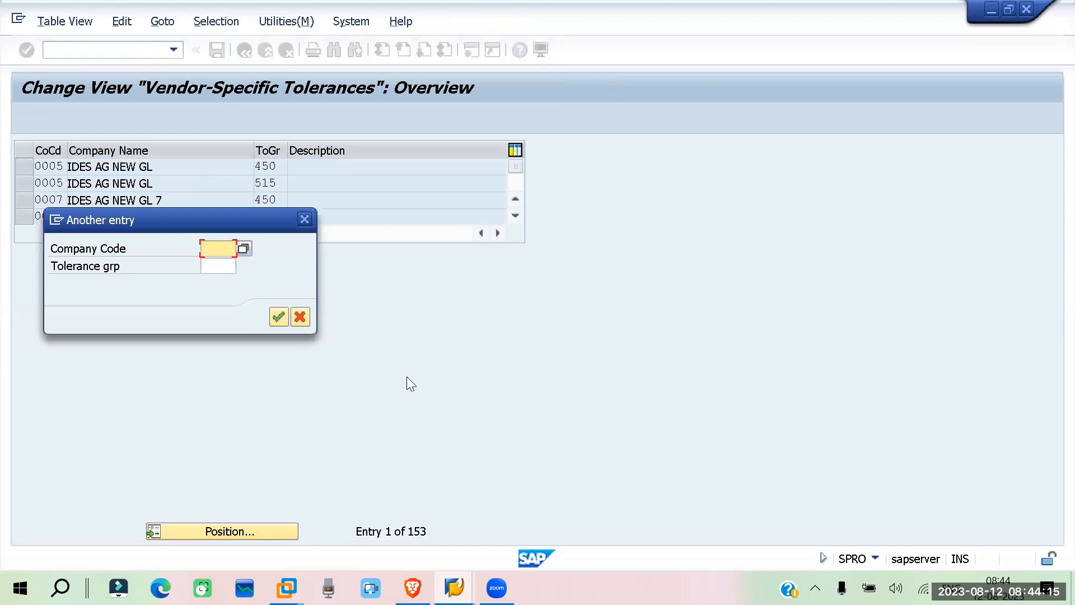
type("re01")
key("Return")
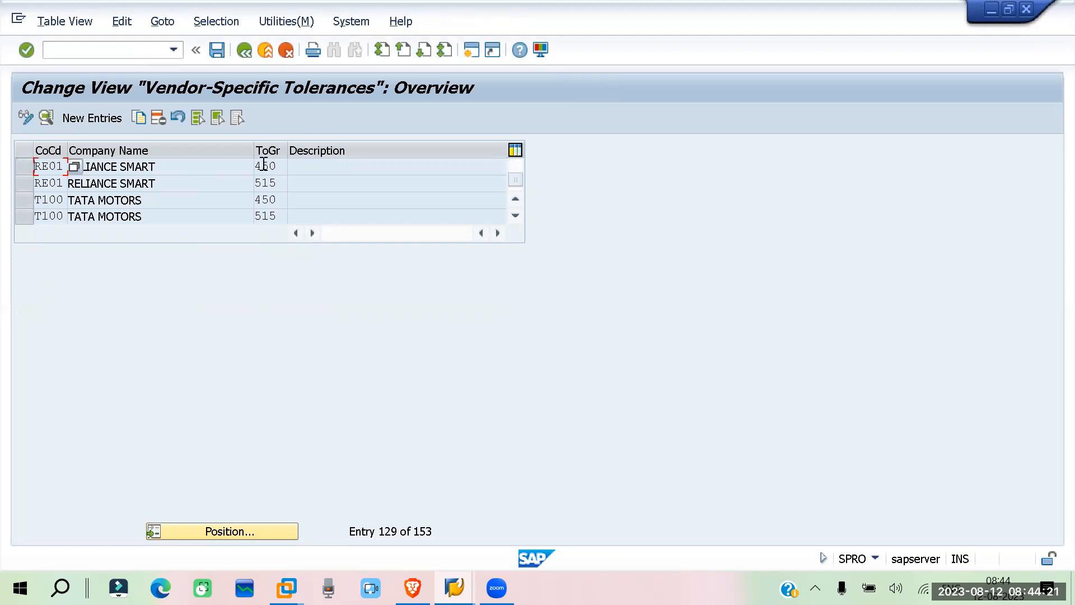
left_click(22, 165)
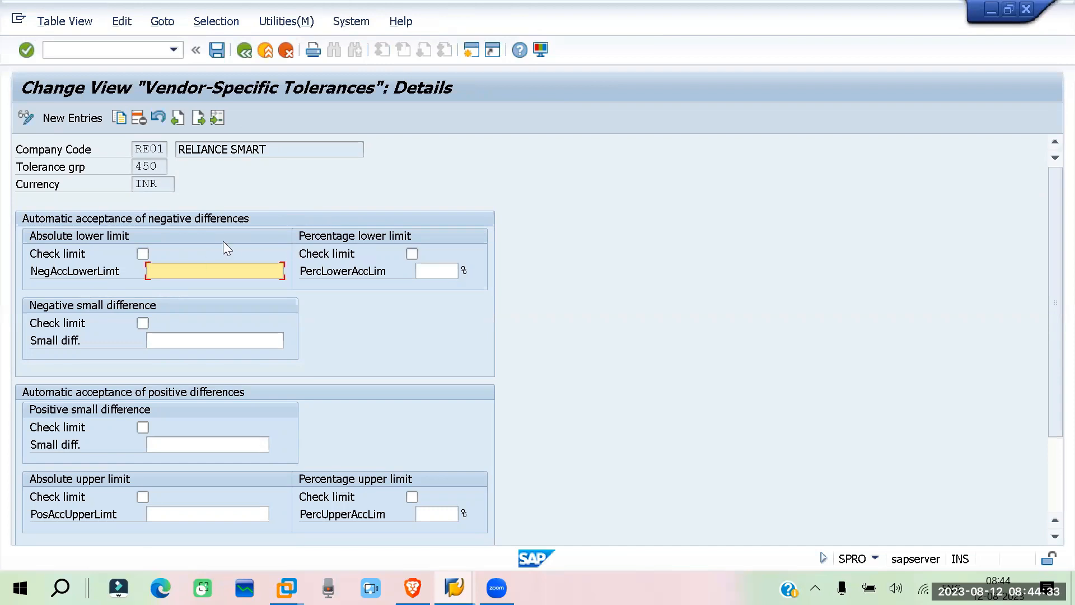
Set the percentage lower limit for negative differences to 10% and leave its Check limit option off
left_click(412, 255)
left_click(440, 270)
type("10")
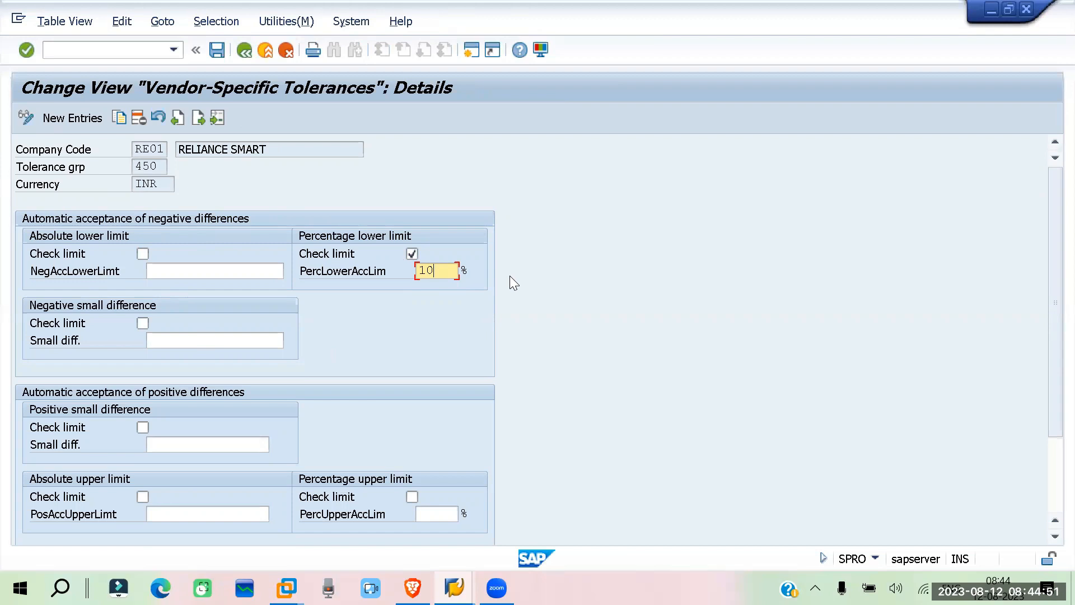
left_click(413, 253)
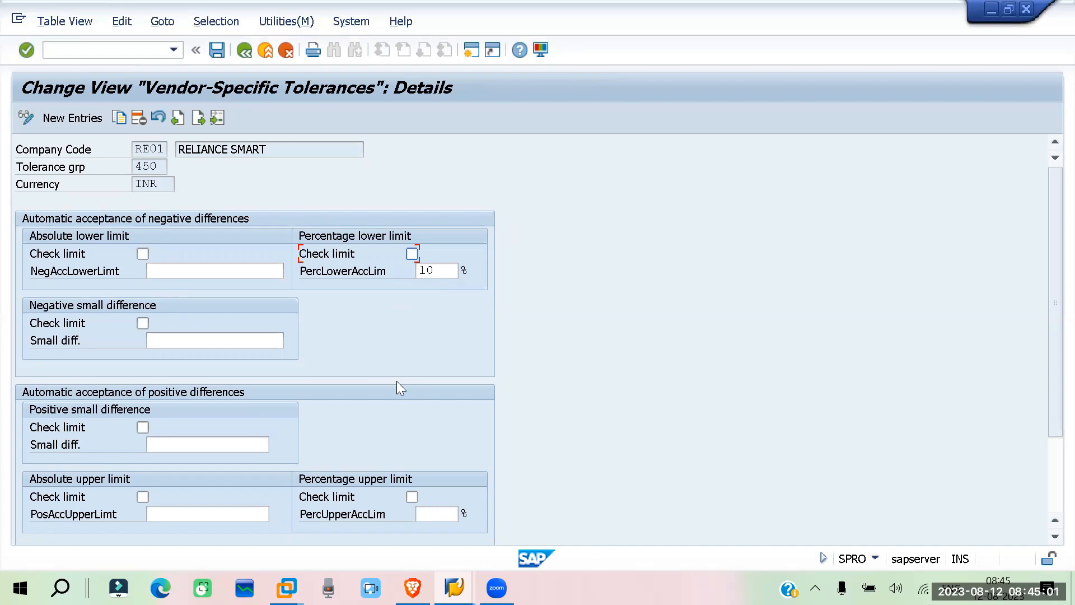
Enable Check limit for the percentage upper limit of positive differences, set it to 15%, and acknowledge the information message
scroll(415, 449, "down", 1)
left_click(414, 465)
left_click(438, 481)
type("20")
key("BackSpace")
key("BackSpace")
type("1")
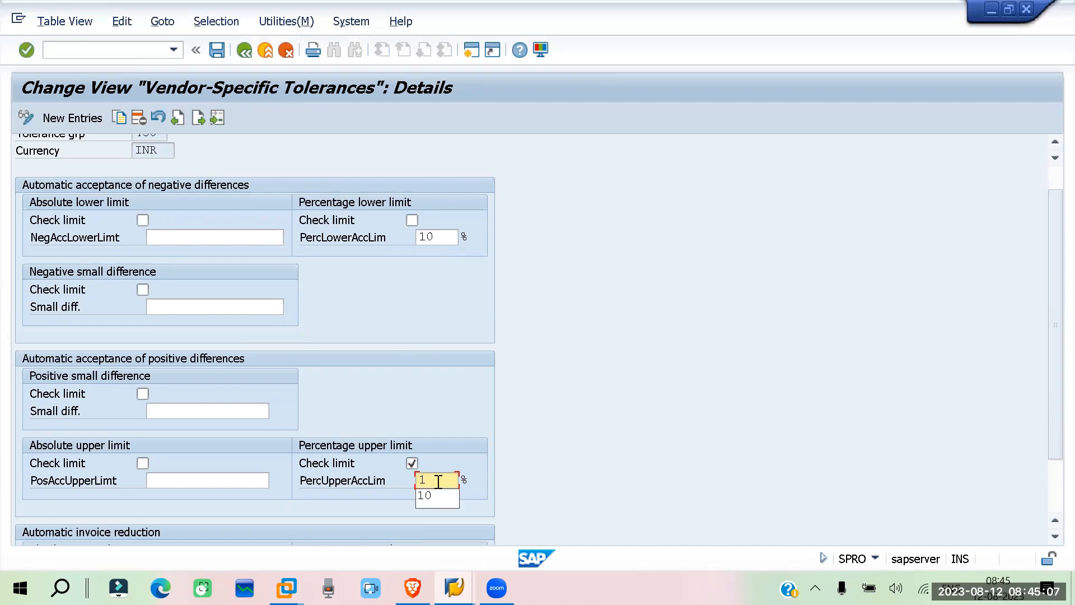
type("5")
key("Return")
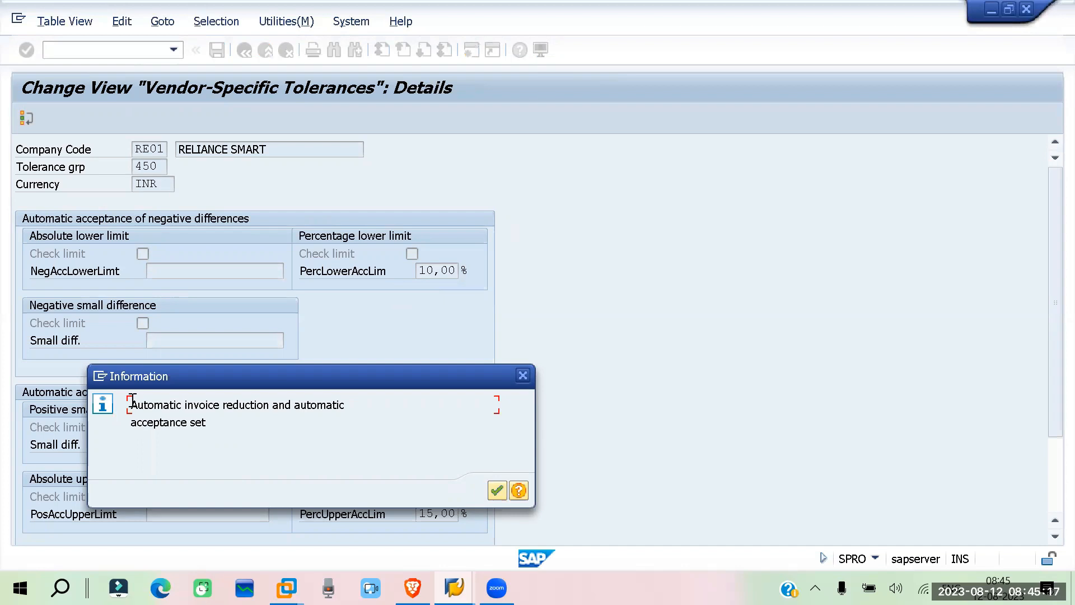
left_click_drag(251, 407, 345, 404)
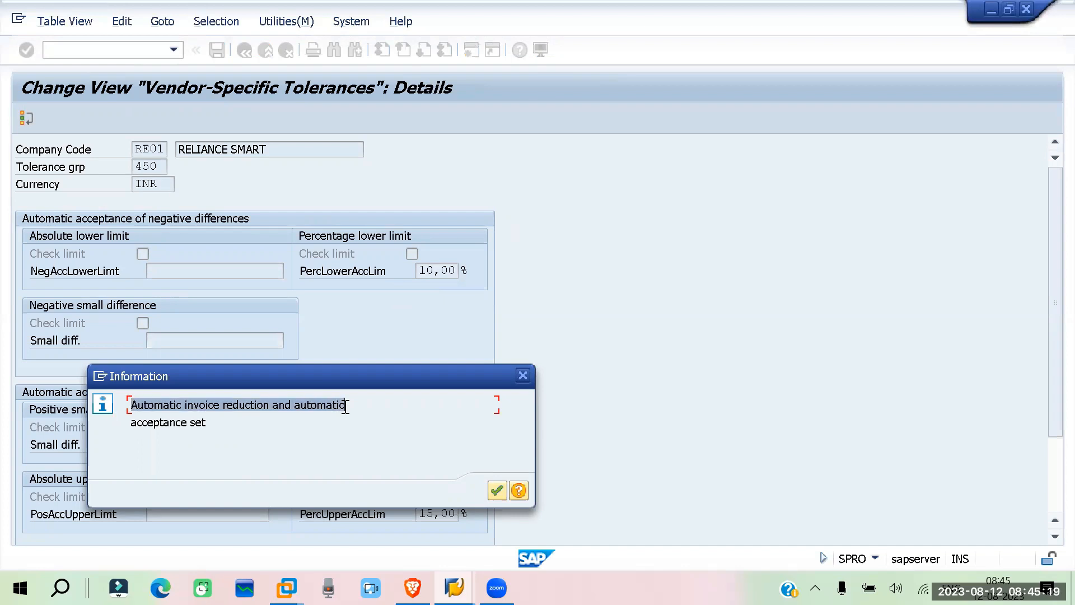
left_click(497, 491)
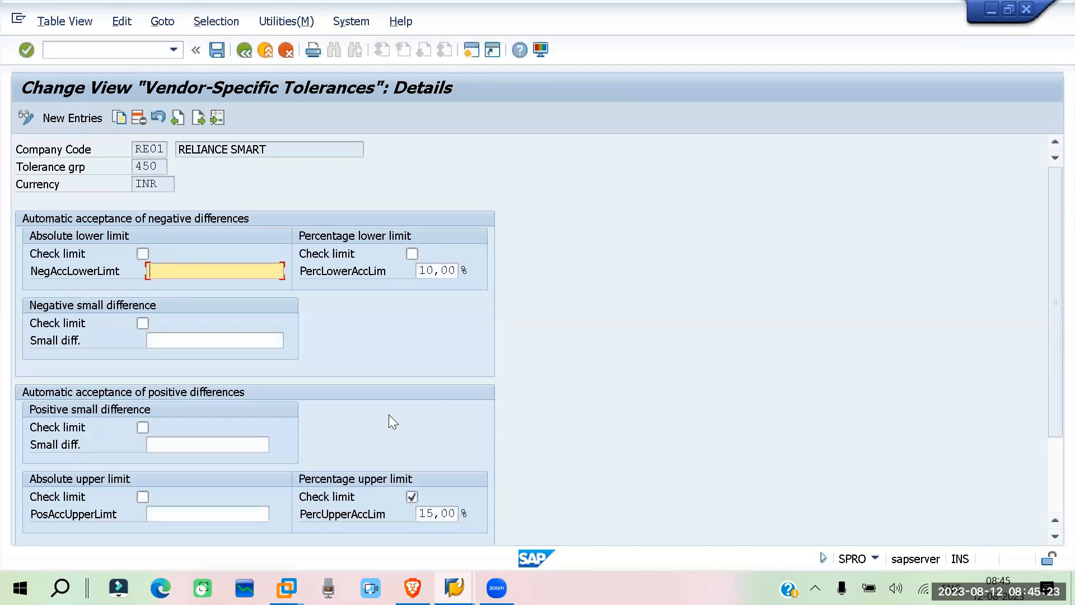
For automatic invoice reduction, disable the absolute upper limit and clear its amount, and enable the percentage upper limit at 20%
scroll(389, 418, "down", 3)
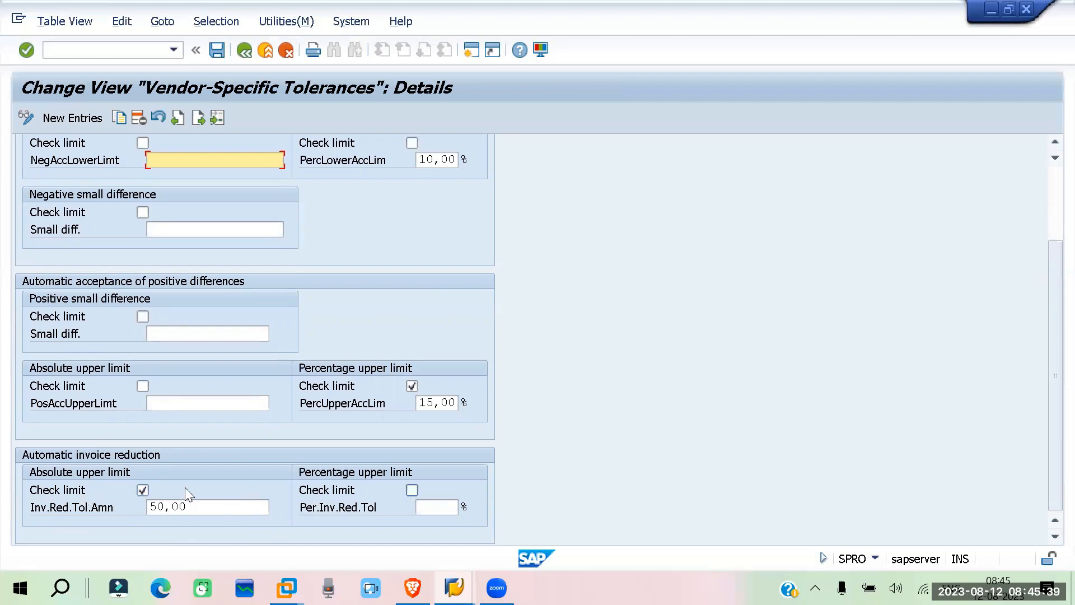
left_click(142, 490)
left_click(412, 489)
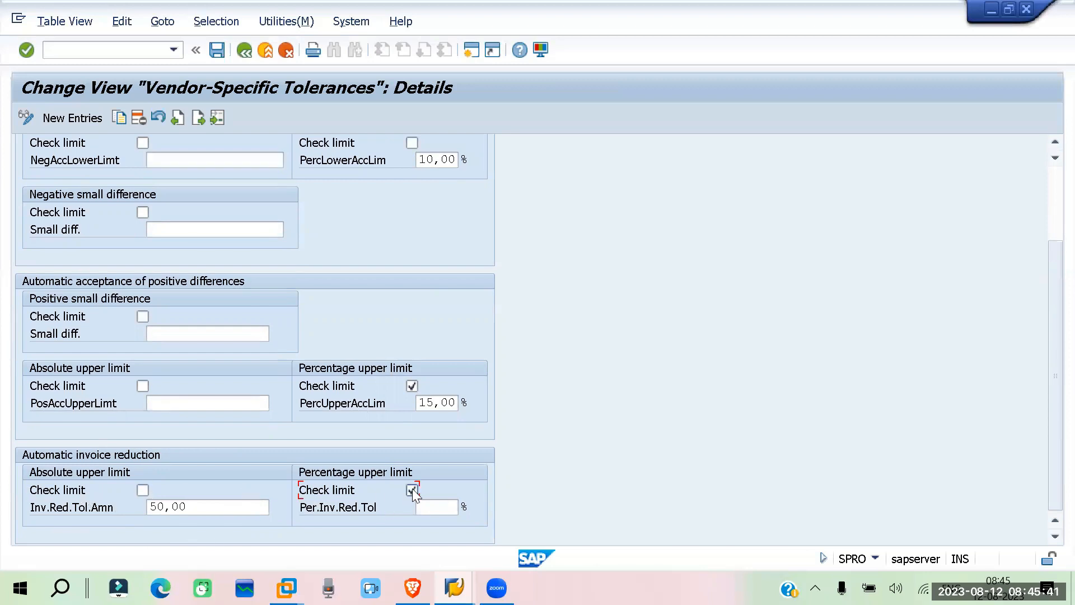
left_click(445, 508)
left_click_drag(211, 506, 83, 501)
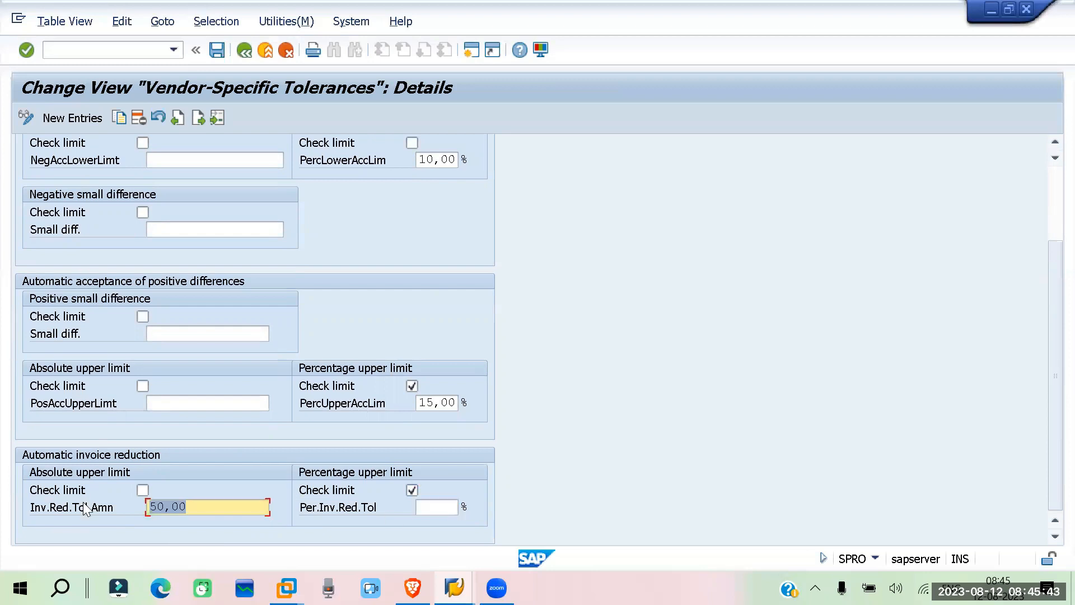
key("Delete")
left_click(436, 507)
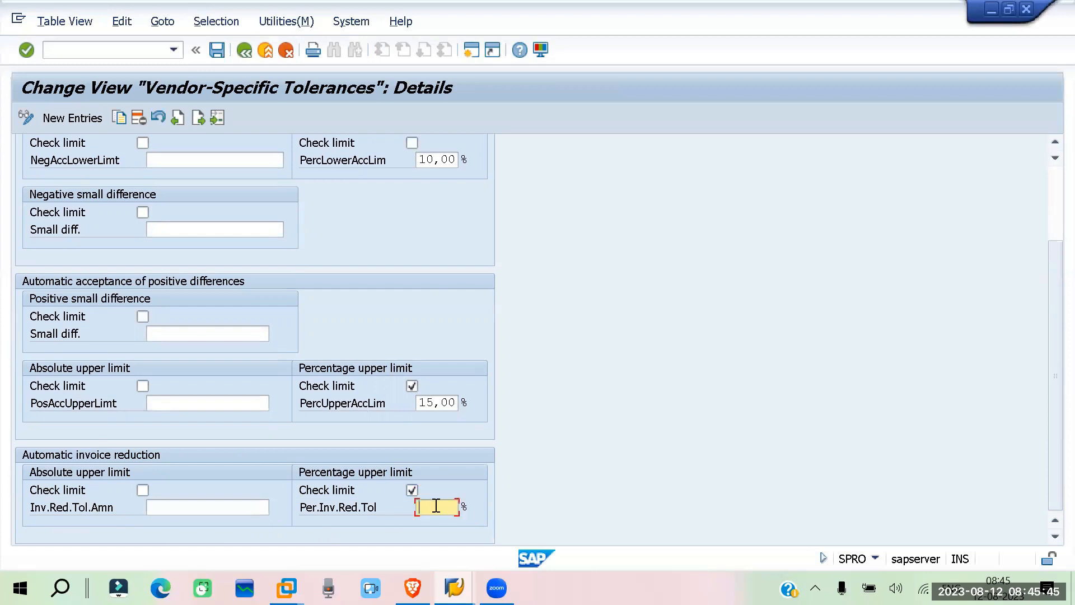
type("20")
left_click_drag(440, 507, 370, 505)
Save the RE01 tolerance group 450 settings with the proposed customizing request
key("Return")
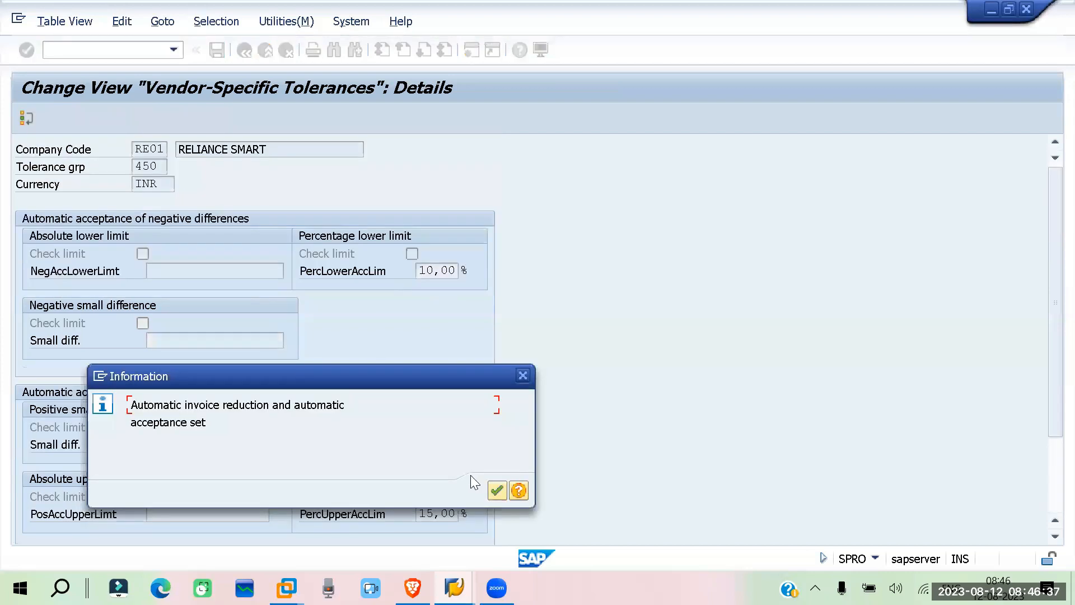
key("Return")
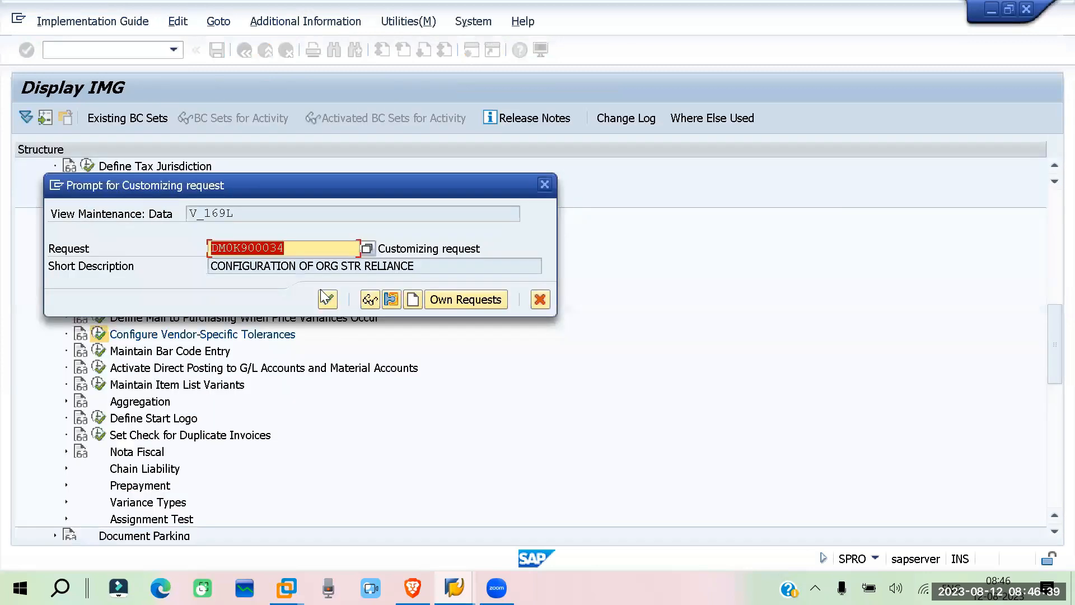
key("Return")
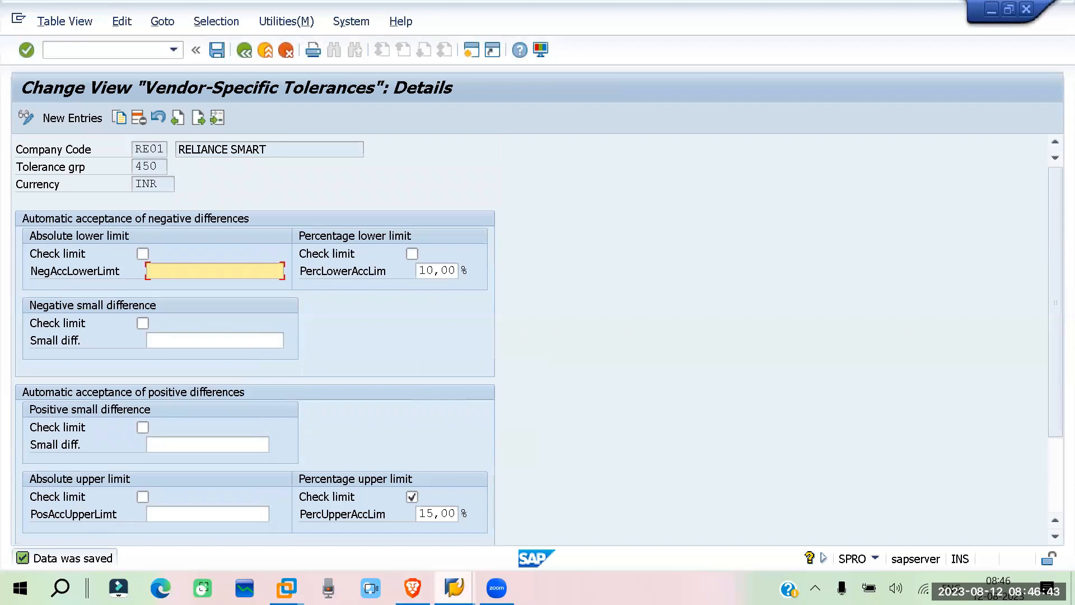
Return to the FK01 session, assign invoice verification tolerance group 450 to the vendor, and continue to the correspondence data
mouse_move(454, 588)
left_click(237, 532)
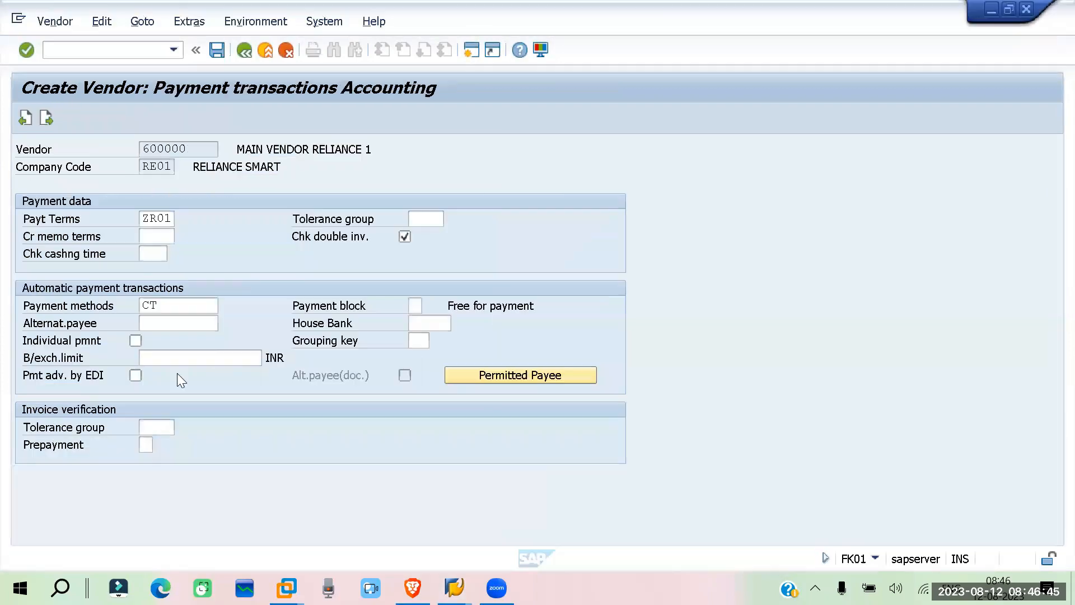
left_click(162, 428)
type("4509")
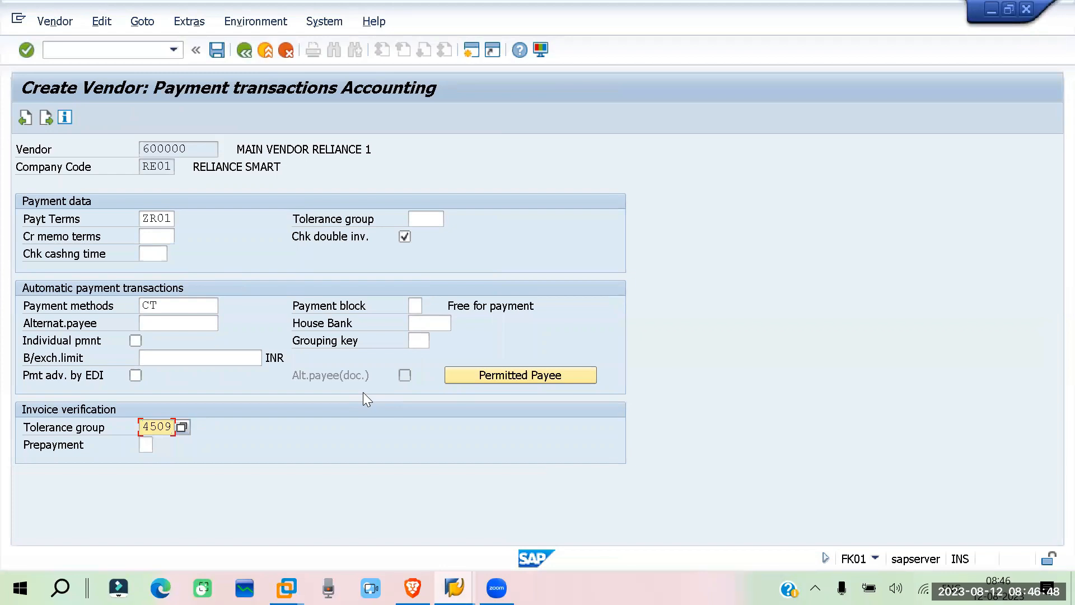
key("BackSpace")
key("Return")
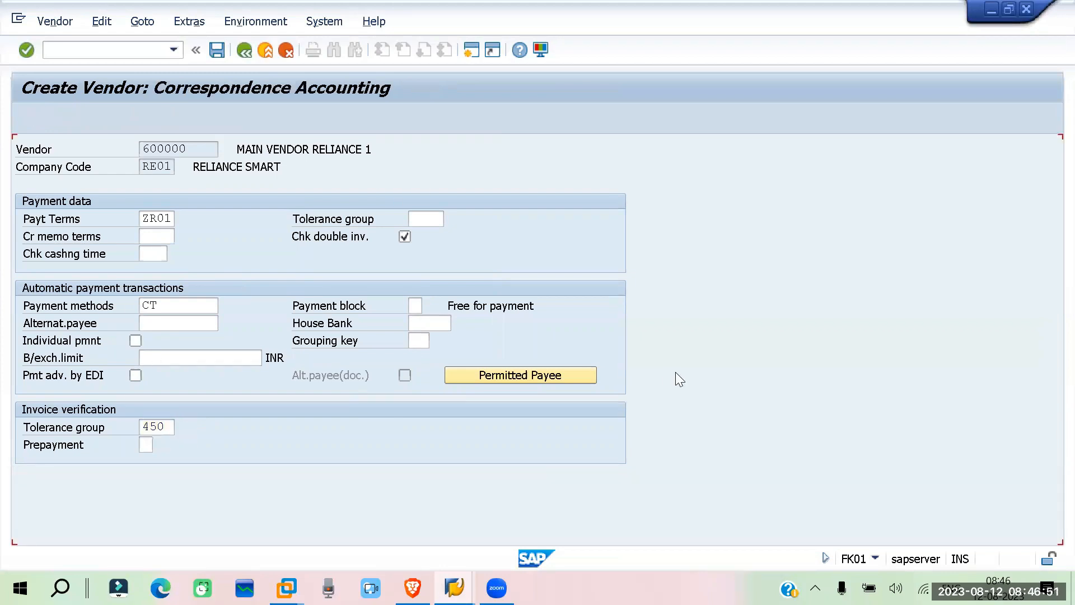